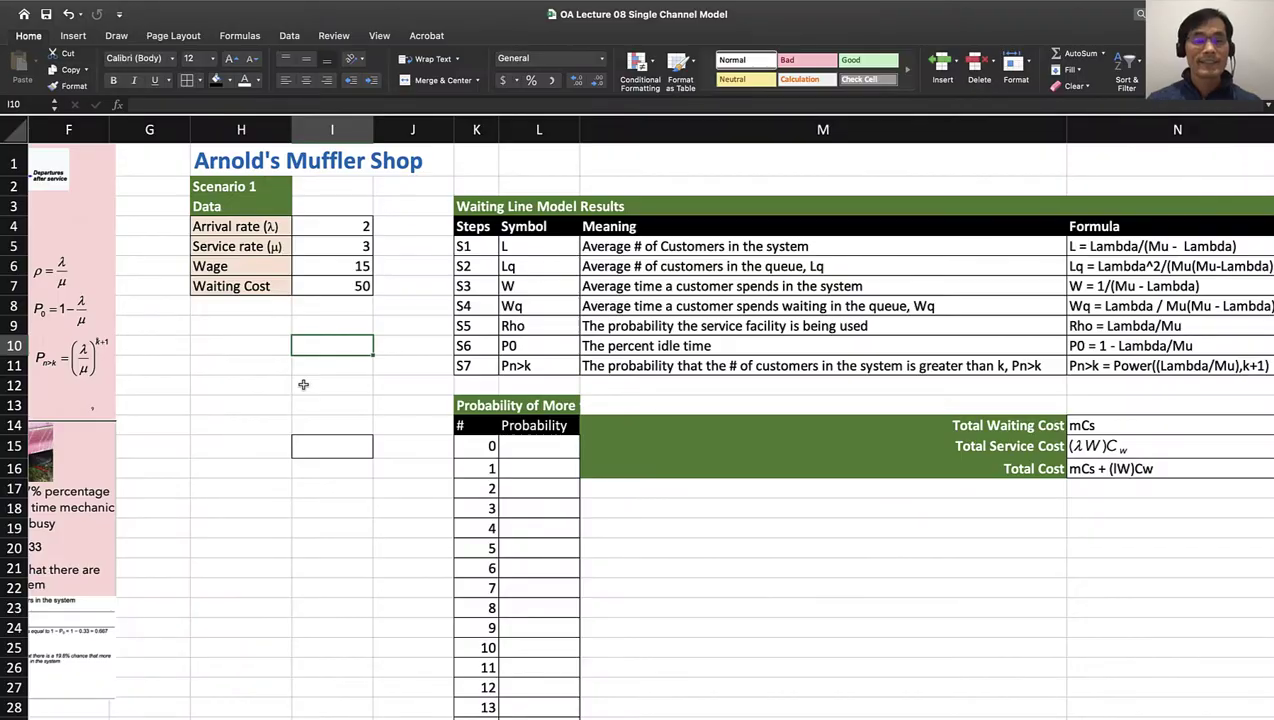
Review the input values 2, 3, 15 and 50, including arrival rate and waiting cost
scroll(303, 384, "left", 5)
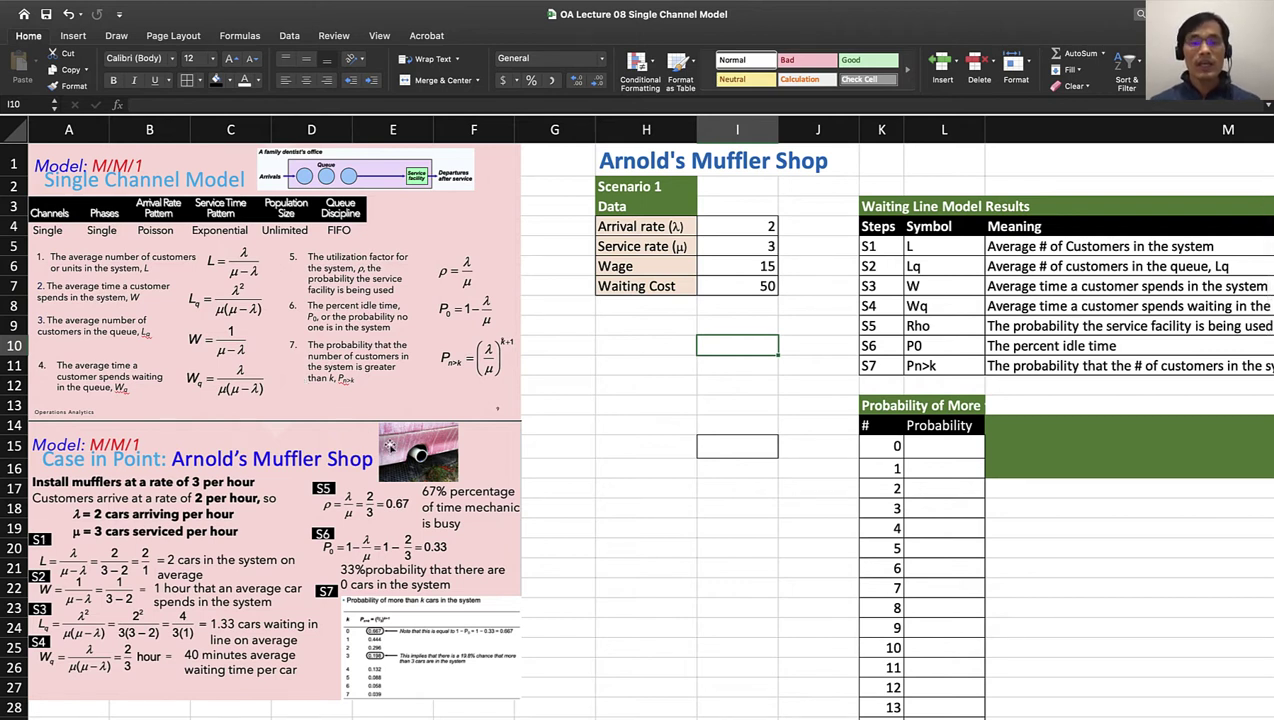
left_click(573, 497)
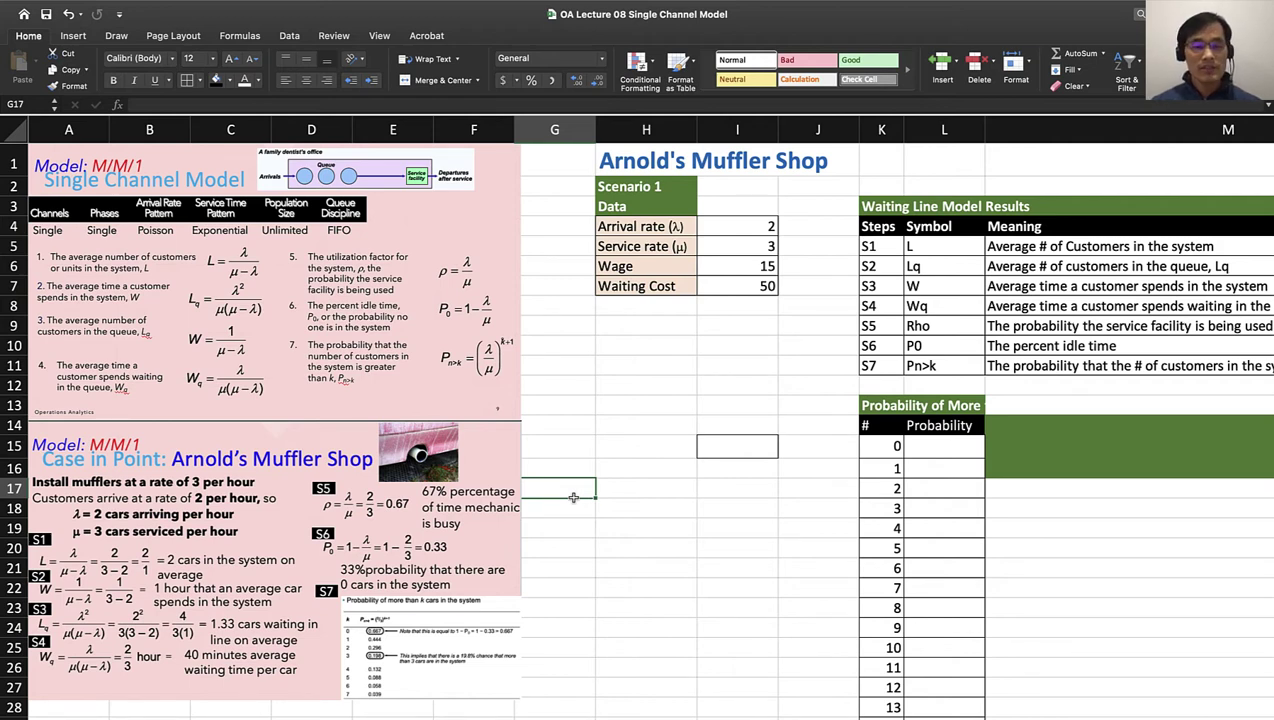
scroll(565, 599, "right", 2)
scroll(565, 599, "right", 4)
left_click(181, 549)
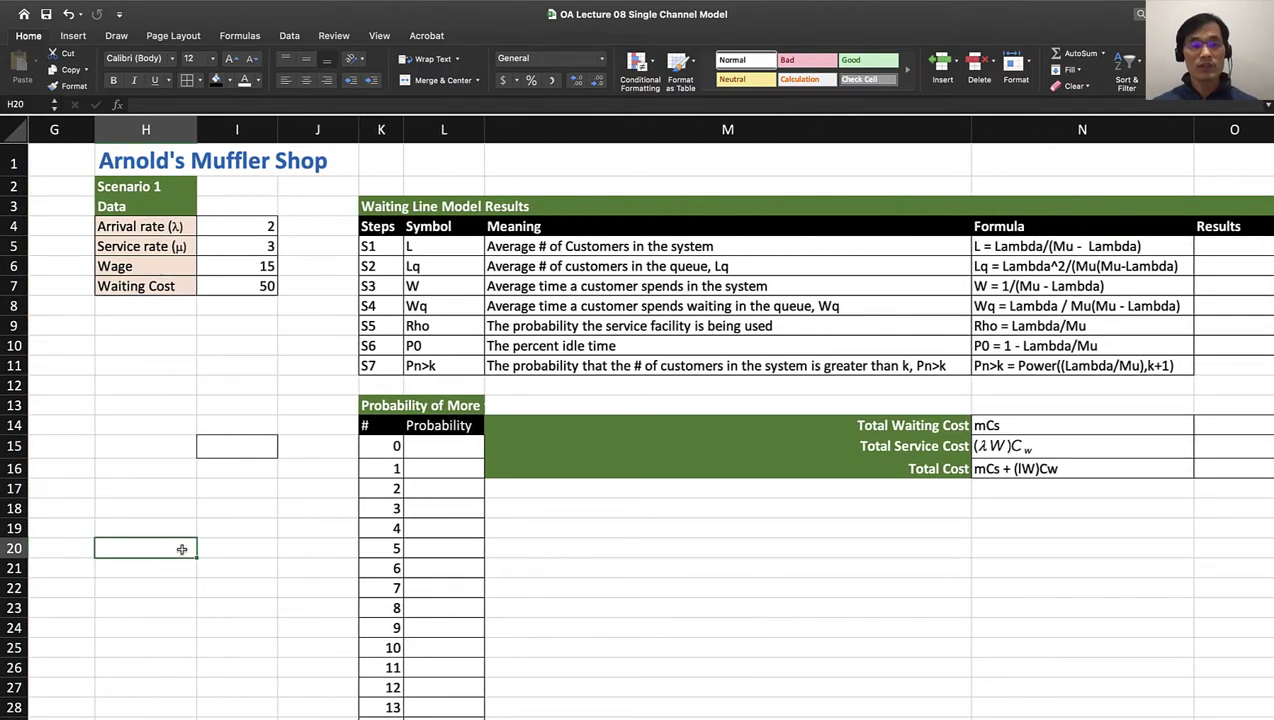
left_click(116, 466)
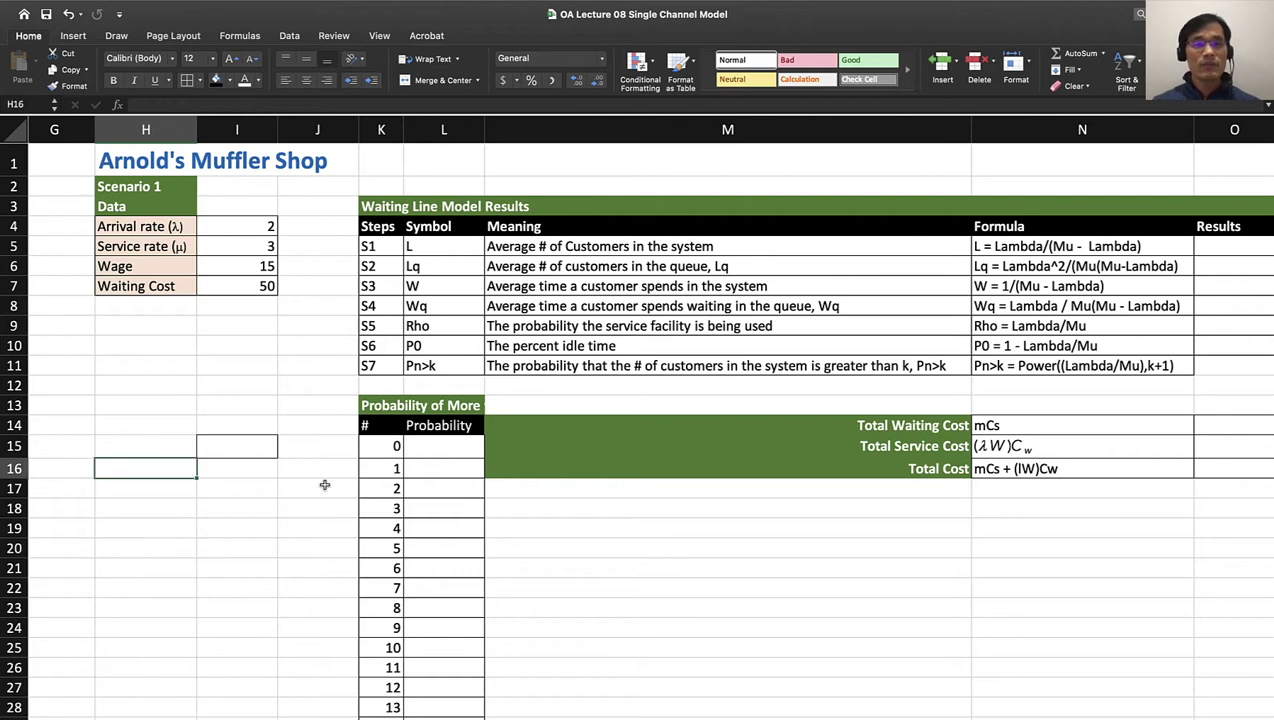
scroll(260, 531, "right", 1)
left_click(260, 531)
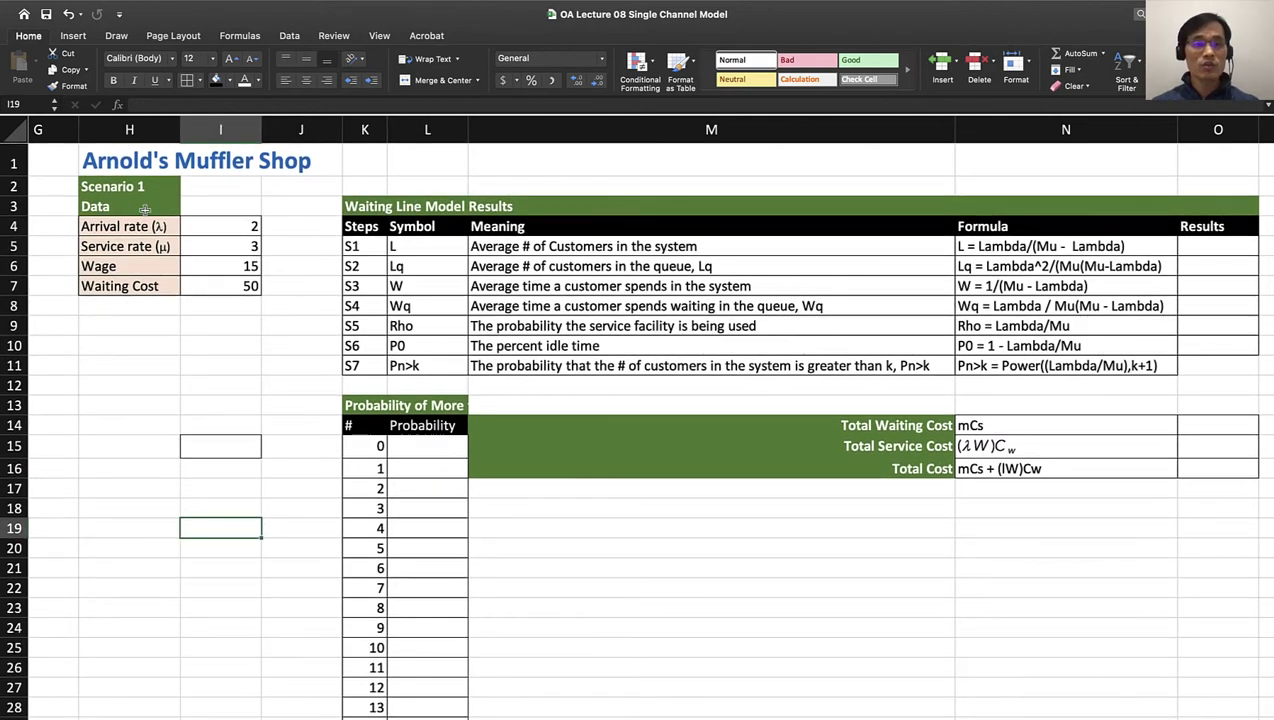
left_click(101, 228)
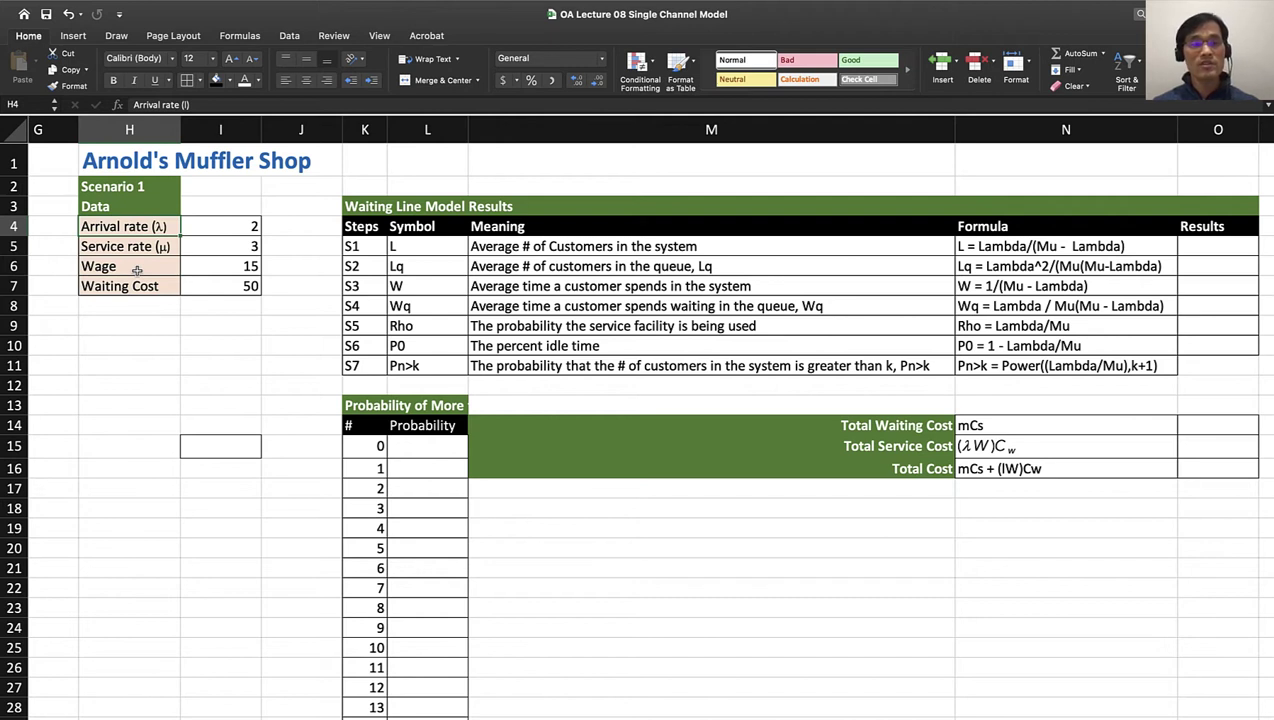
left_click(130, 288)
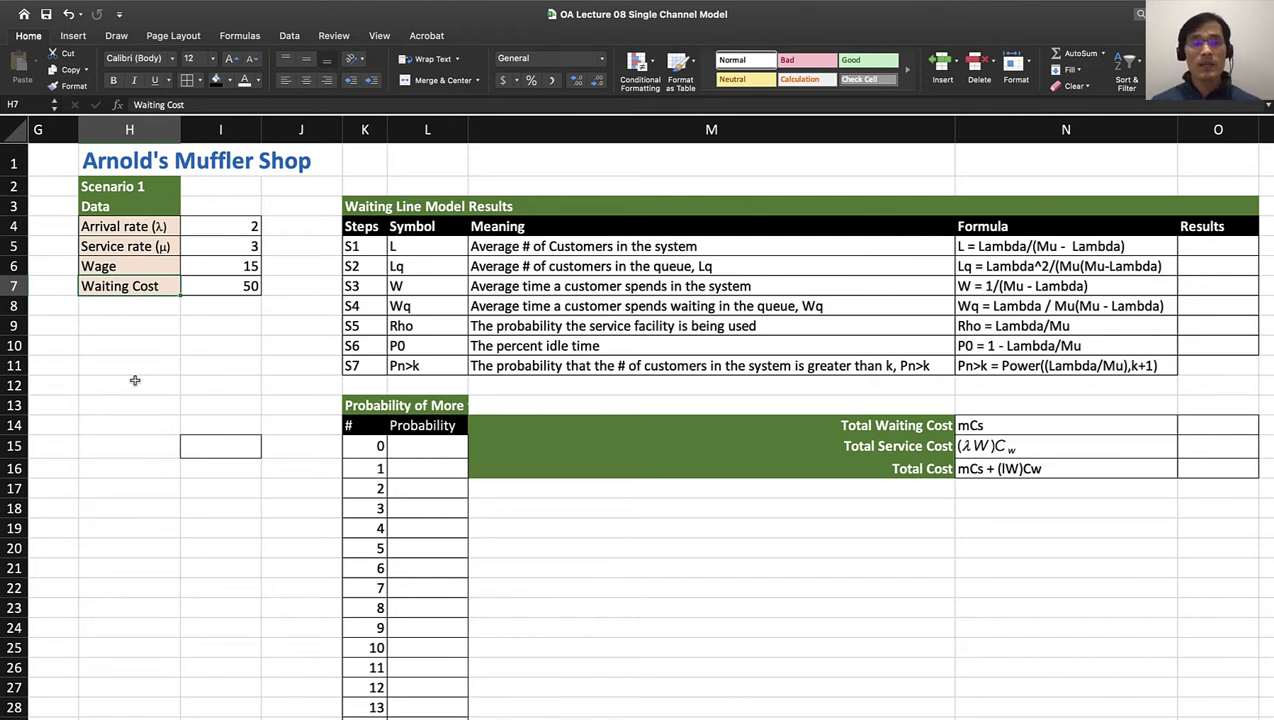
left_click_drag(215, 232, 207, 277)
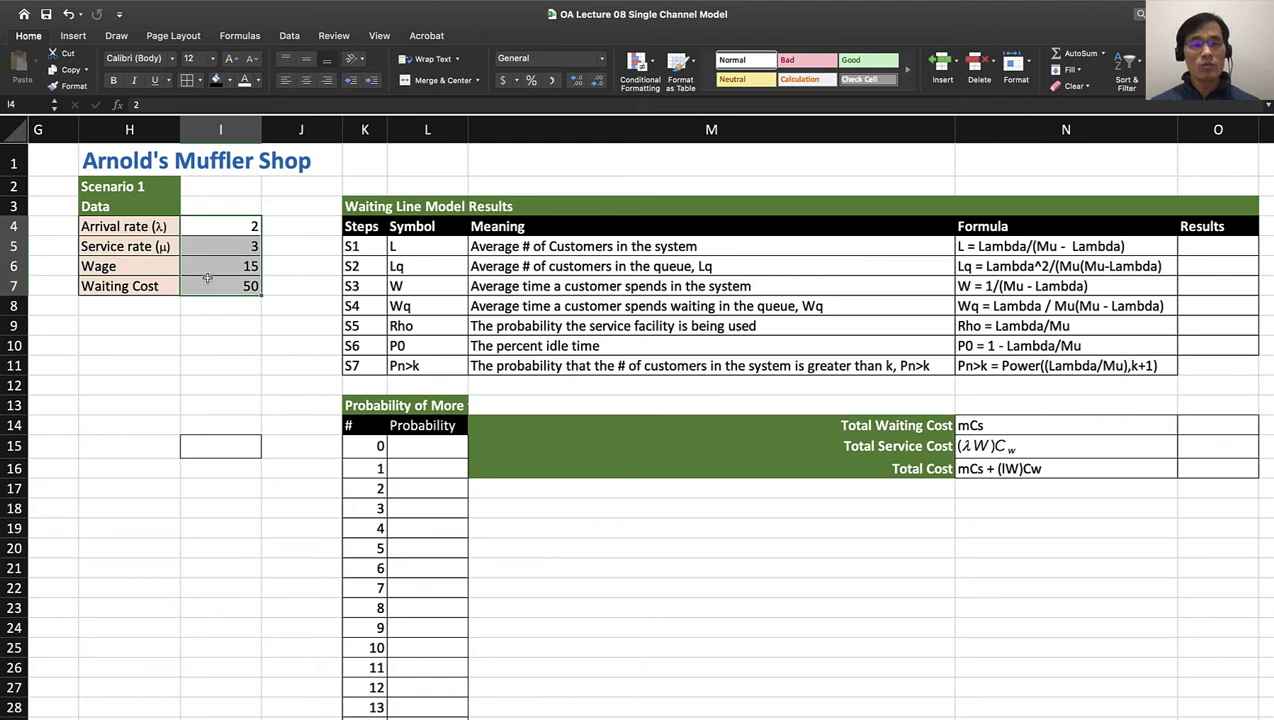
left_click(247, 364)
Review the Steps S1–S7 and their symbols L, Lq, Wq, Rho, P0 and Pn>k
scroll(335, 342, "right", 2)
scroll(339, 342, "right", 2)
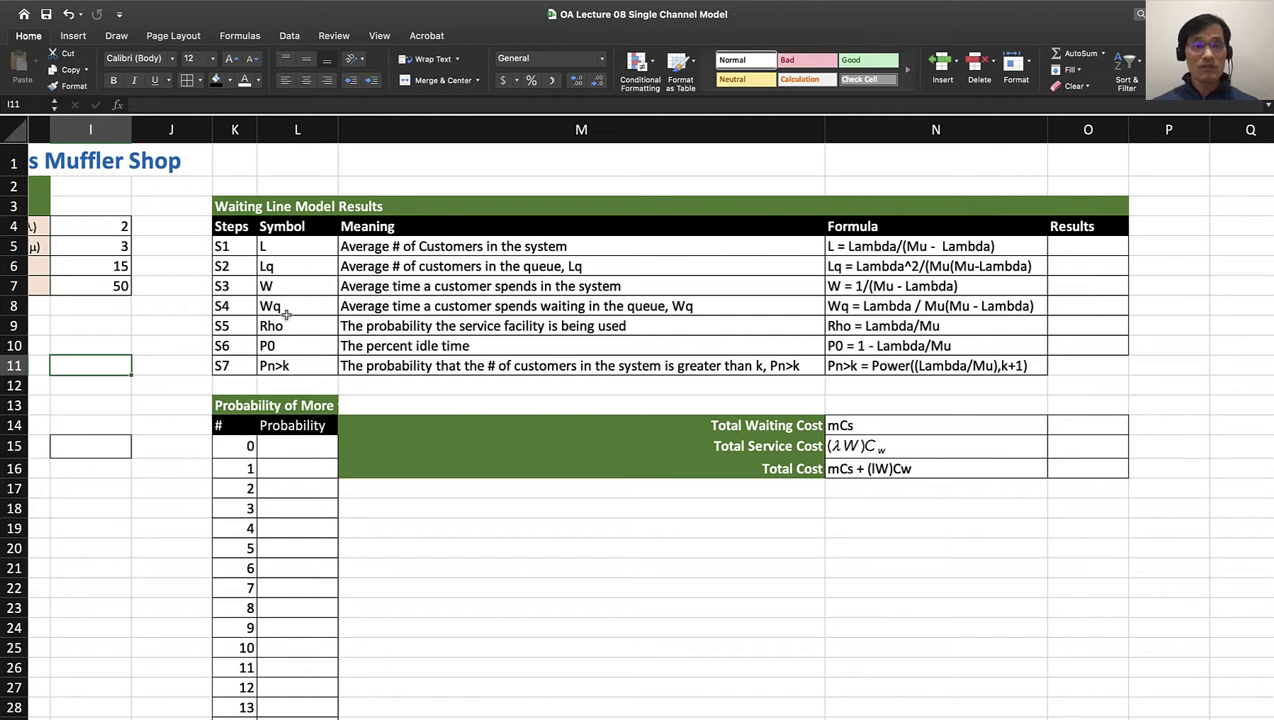
left_click(233, 224)
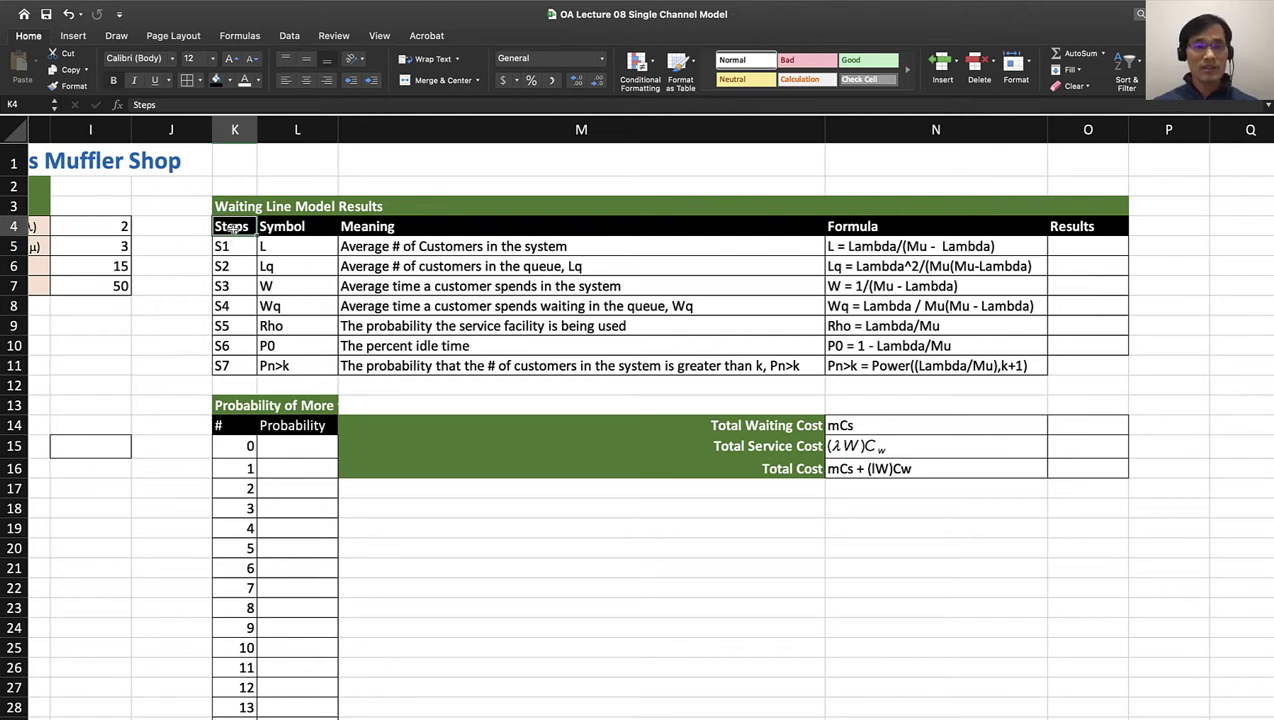
left_click(227, 246)
left_click_drag(227, 246, 217, 359)
left_click(279, 238)
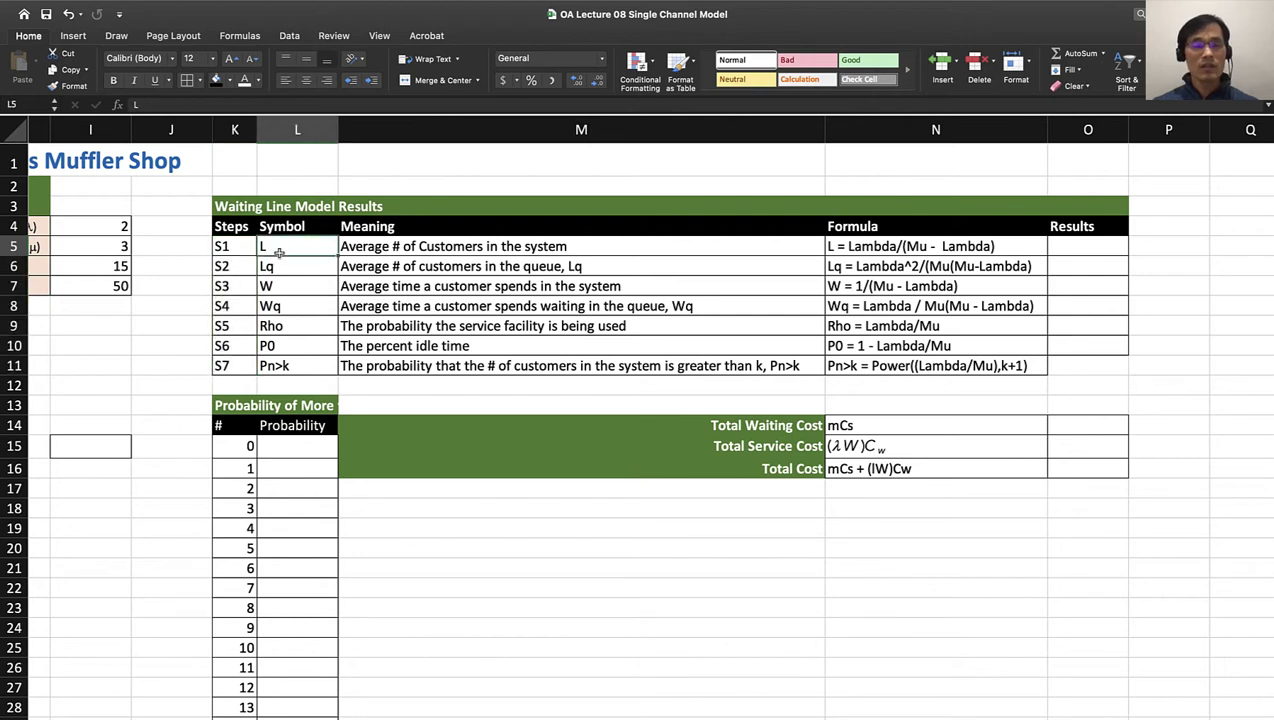
key("Down")
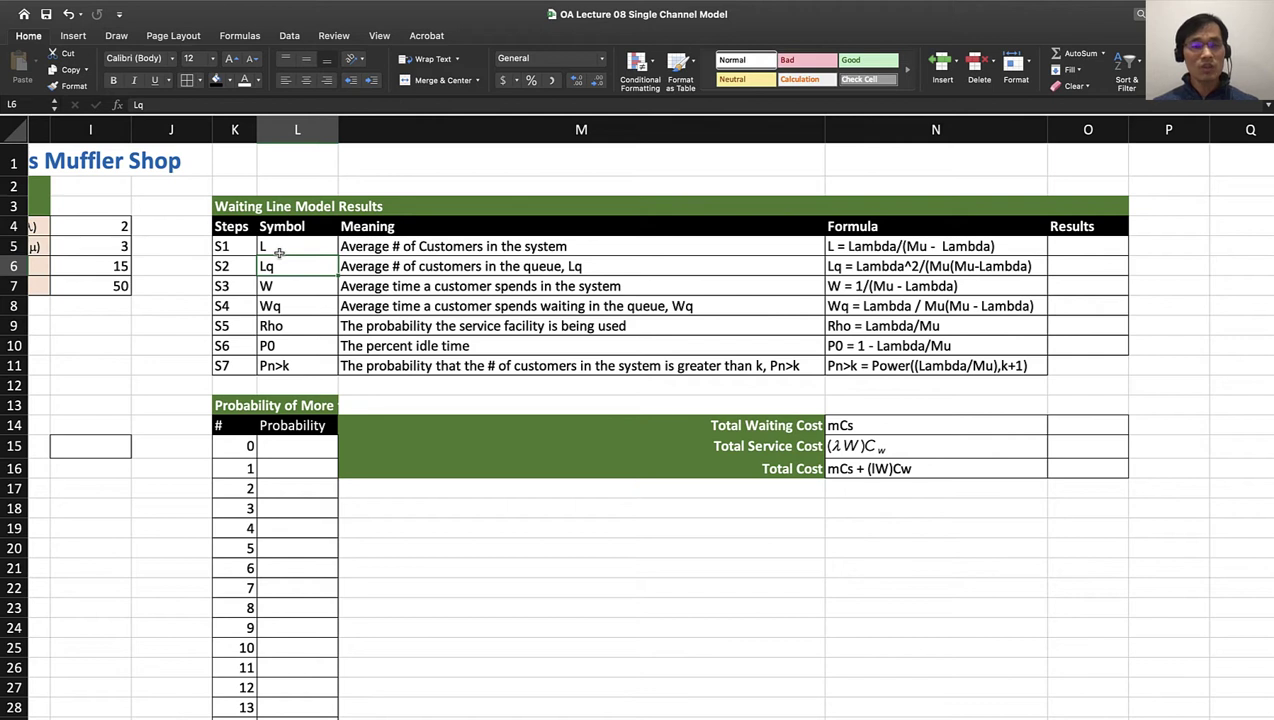
key("Down")
key("Down")
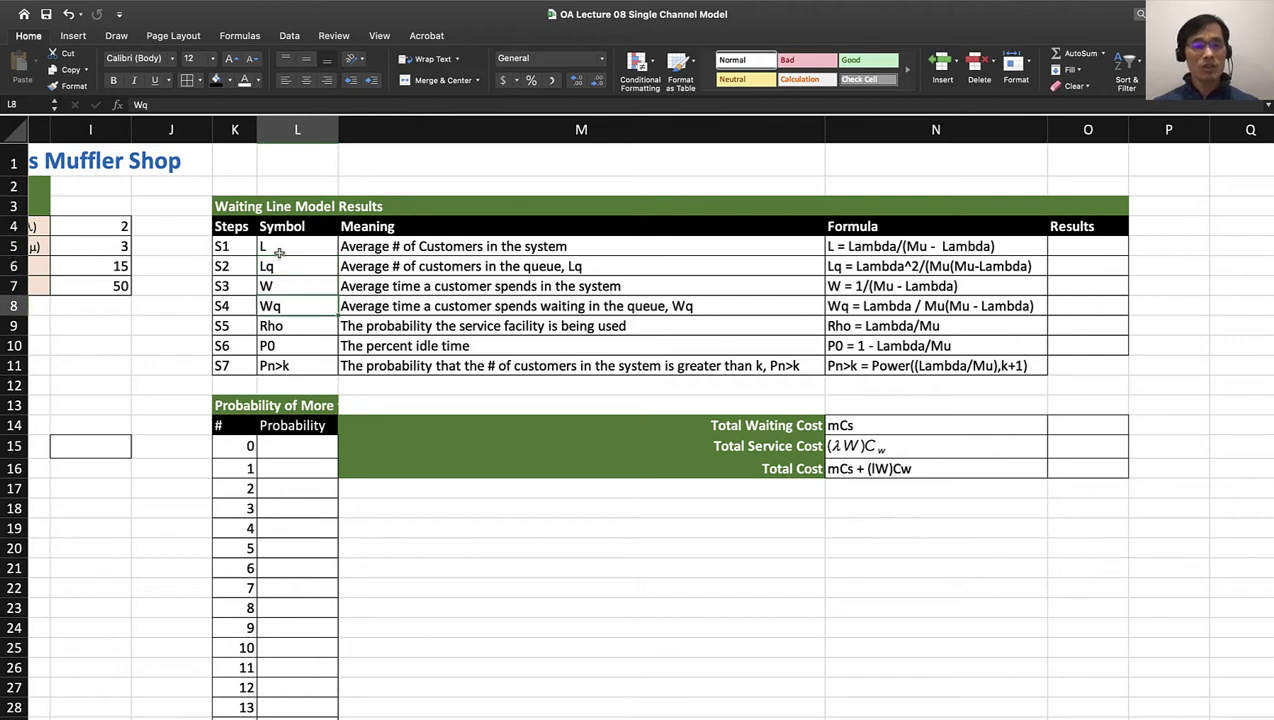
key("Down")
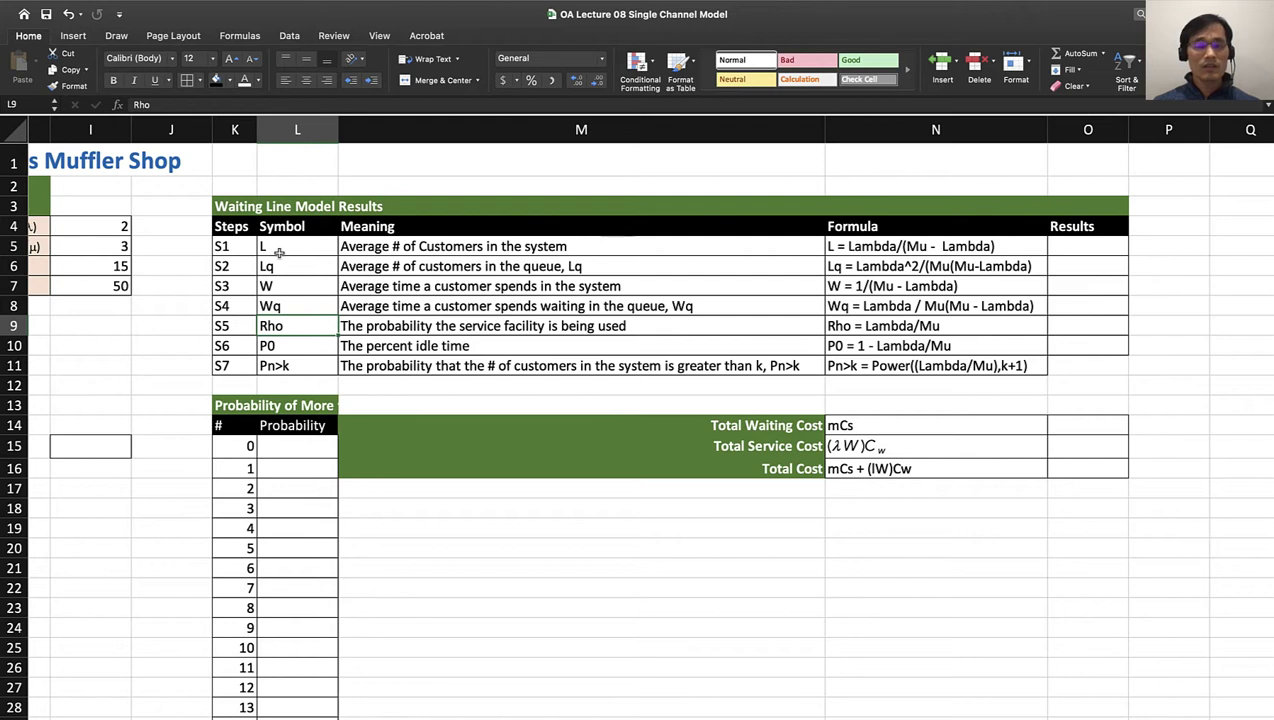
key("Down")
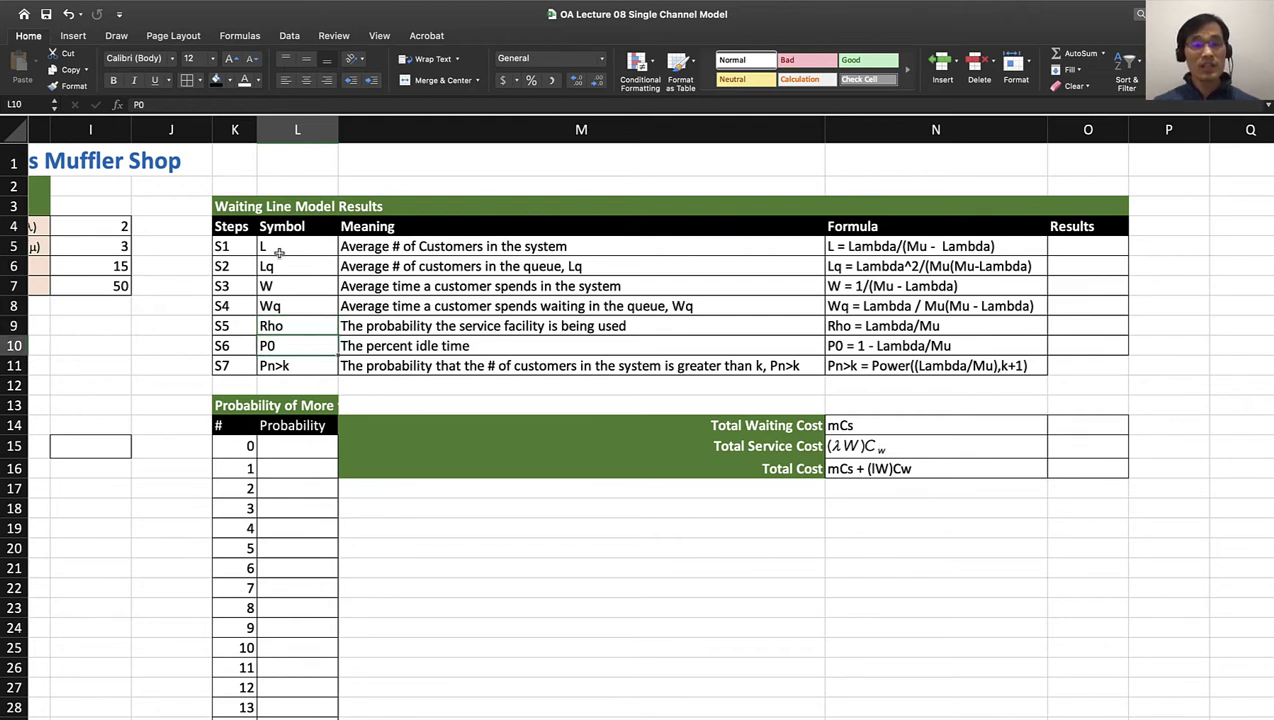
key("Down")
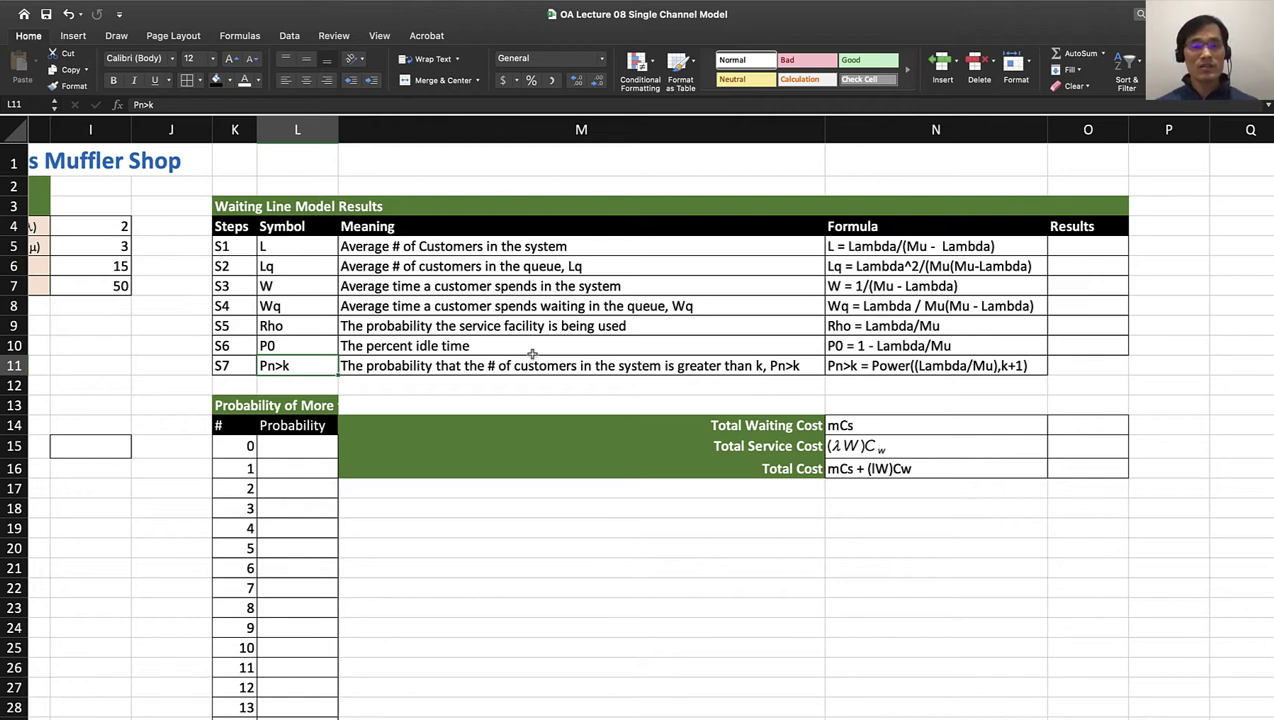
Enter =I4/(I5-I4) in O5 so L shows 2.00
scroll(495, 331, "right", 2)
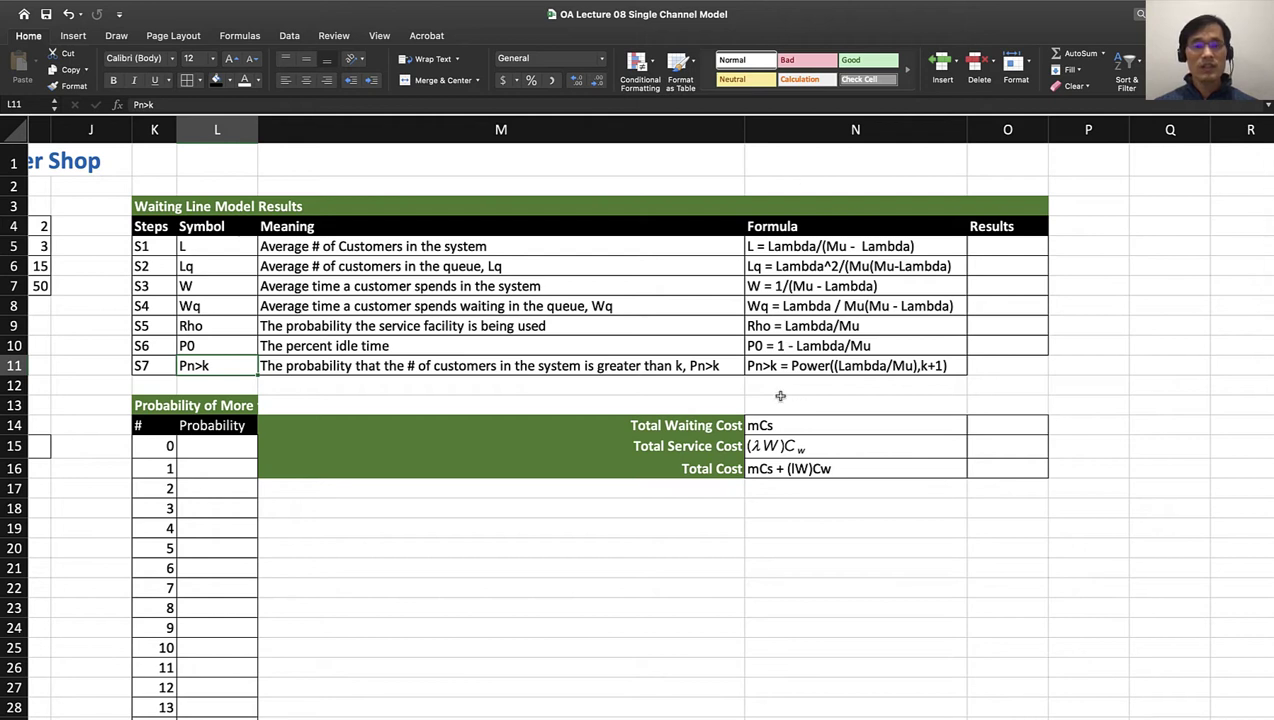
scroll(780, 396, "right", 1)
scroll(780, 396, "right", 1)
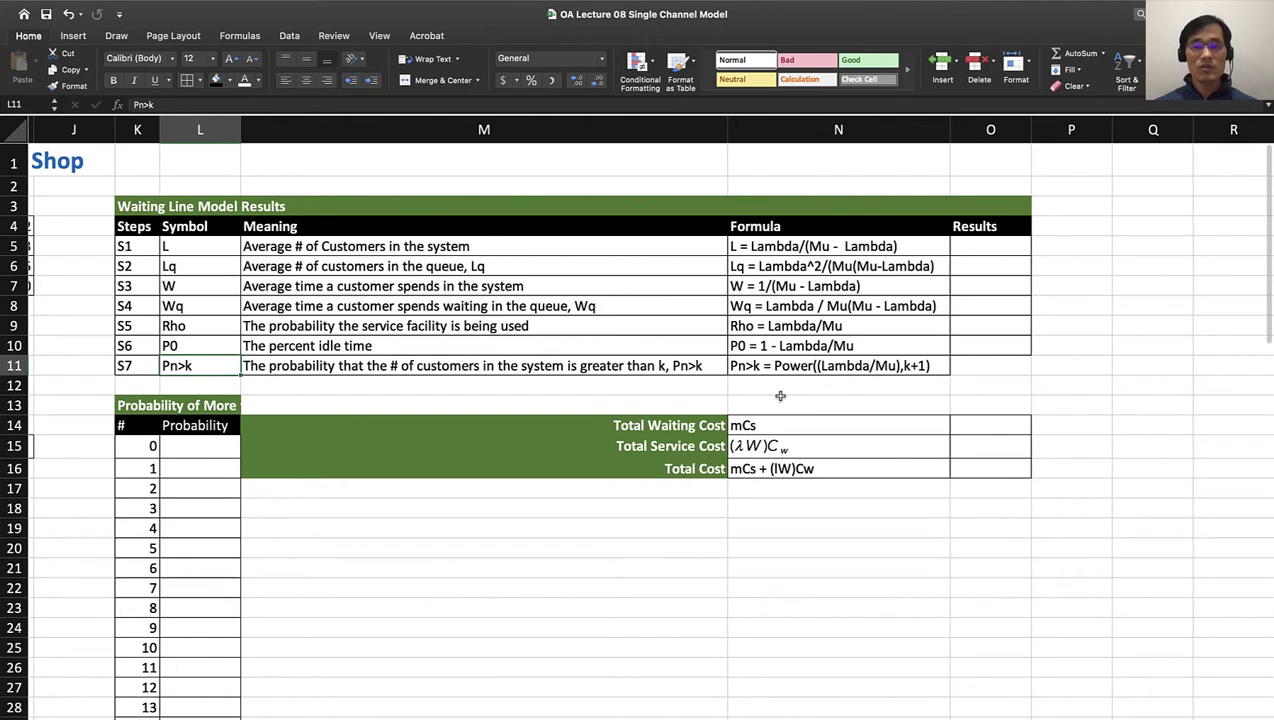
left_click(977, 250)
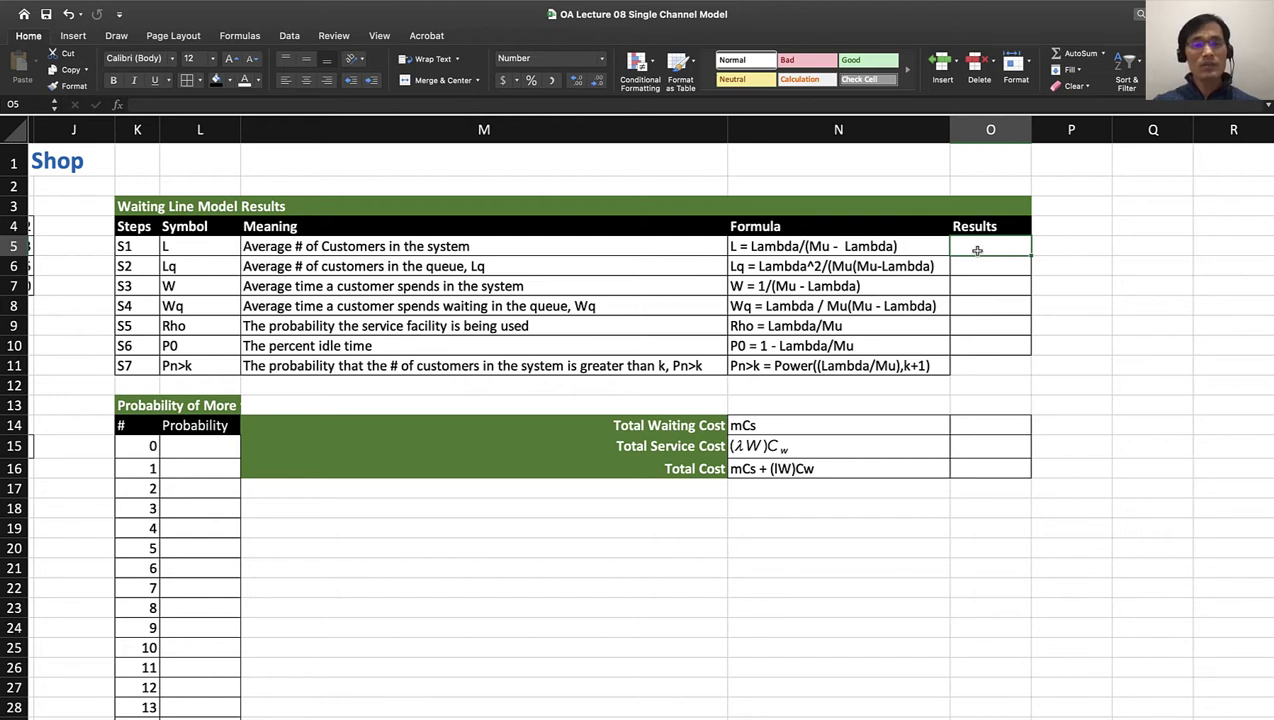
type("=")
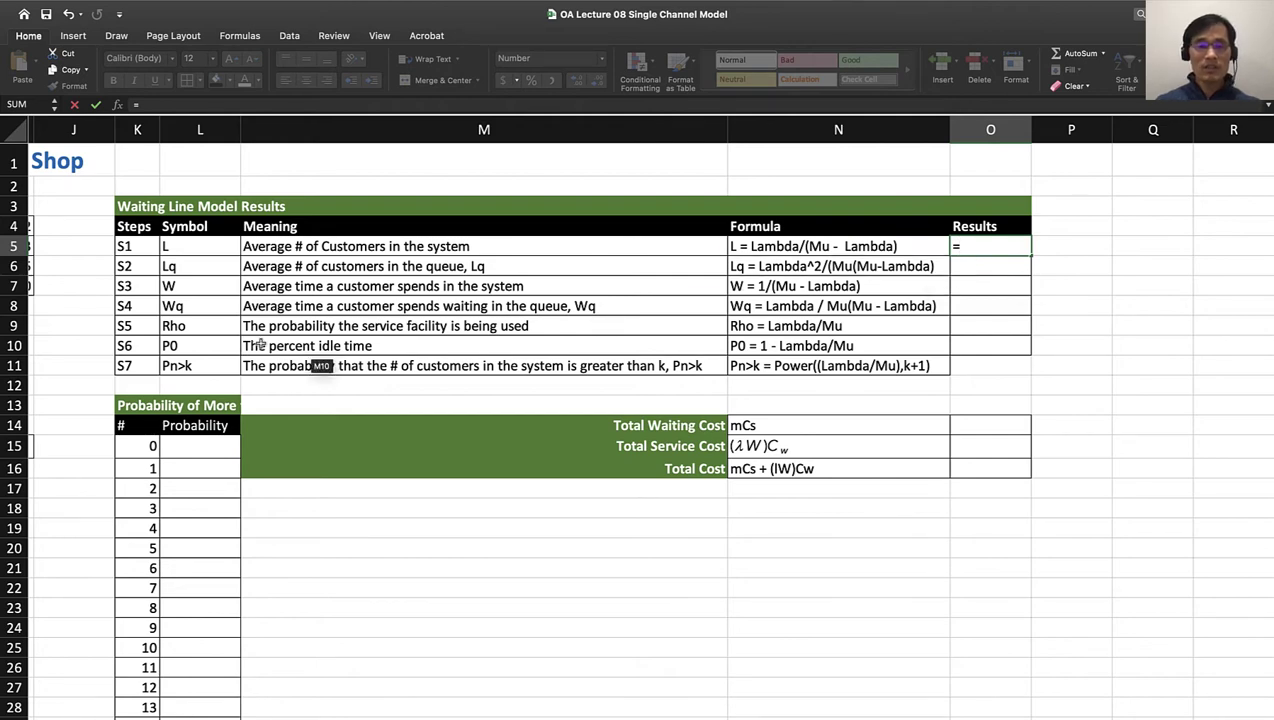
scroll(308, 358, "left", 4)
left_click(207, 230)
type("/")
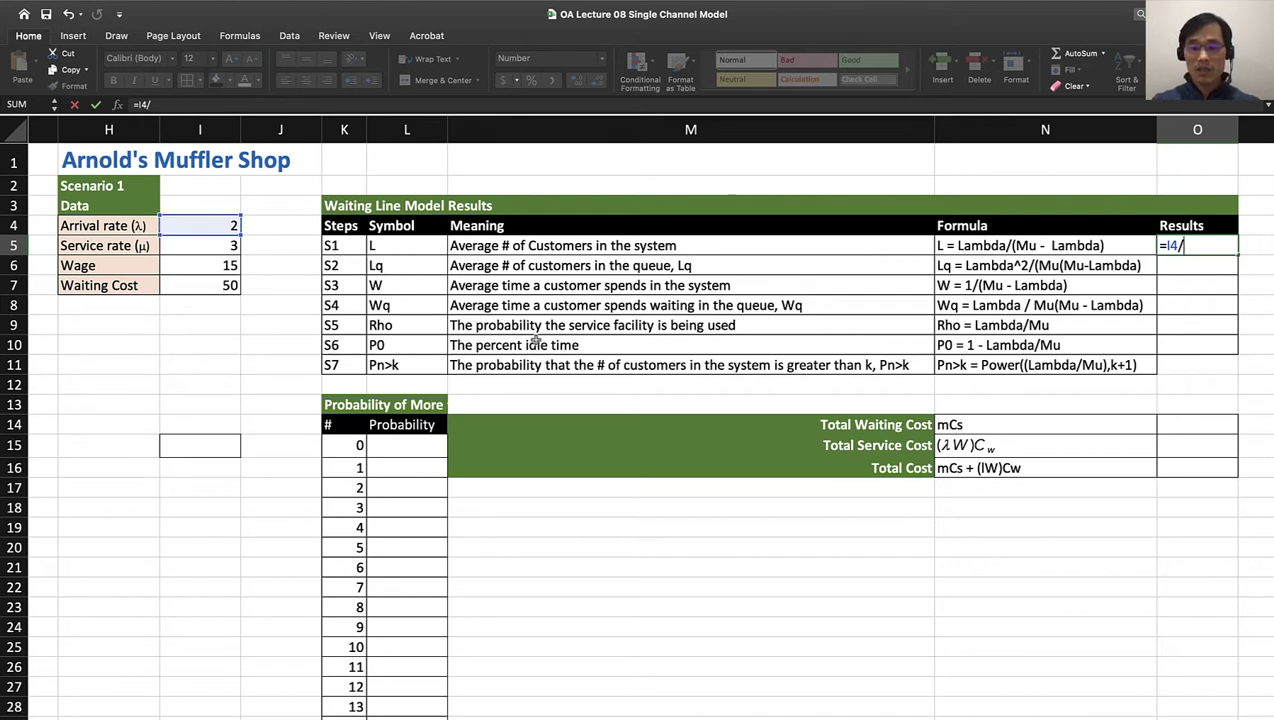
type("(")
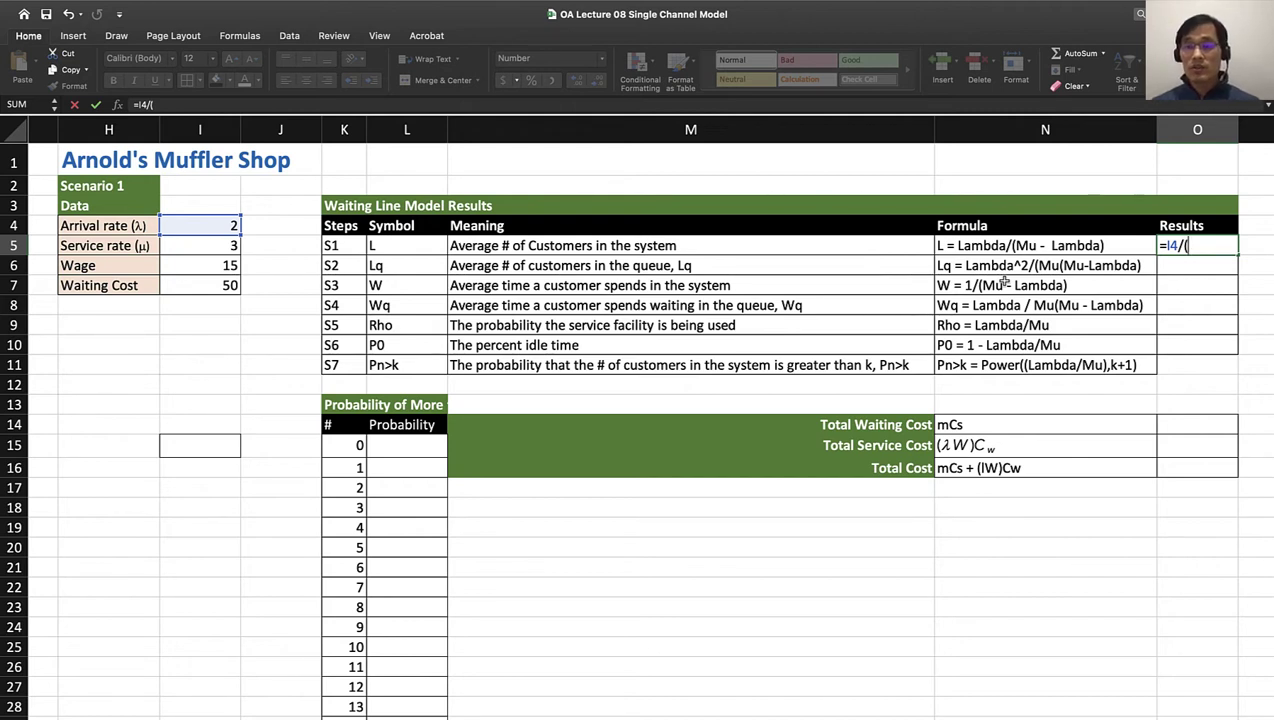
left_click(221, 245)
type("-")
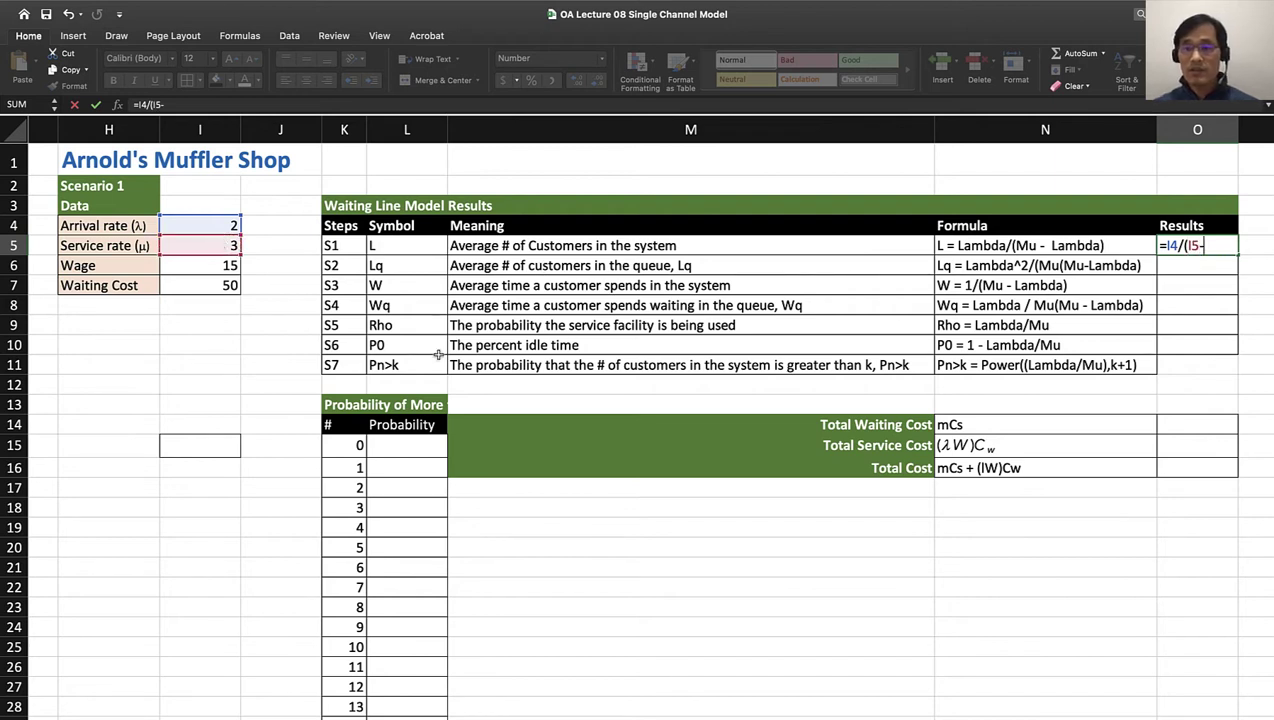
left_click(227, 225)
type(")")
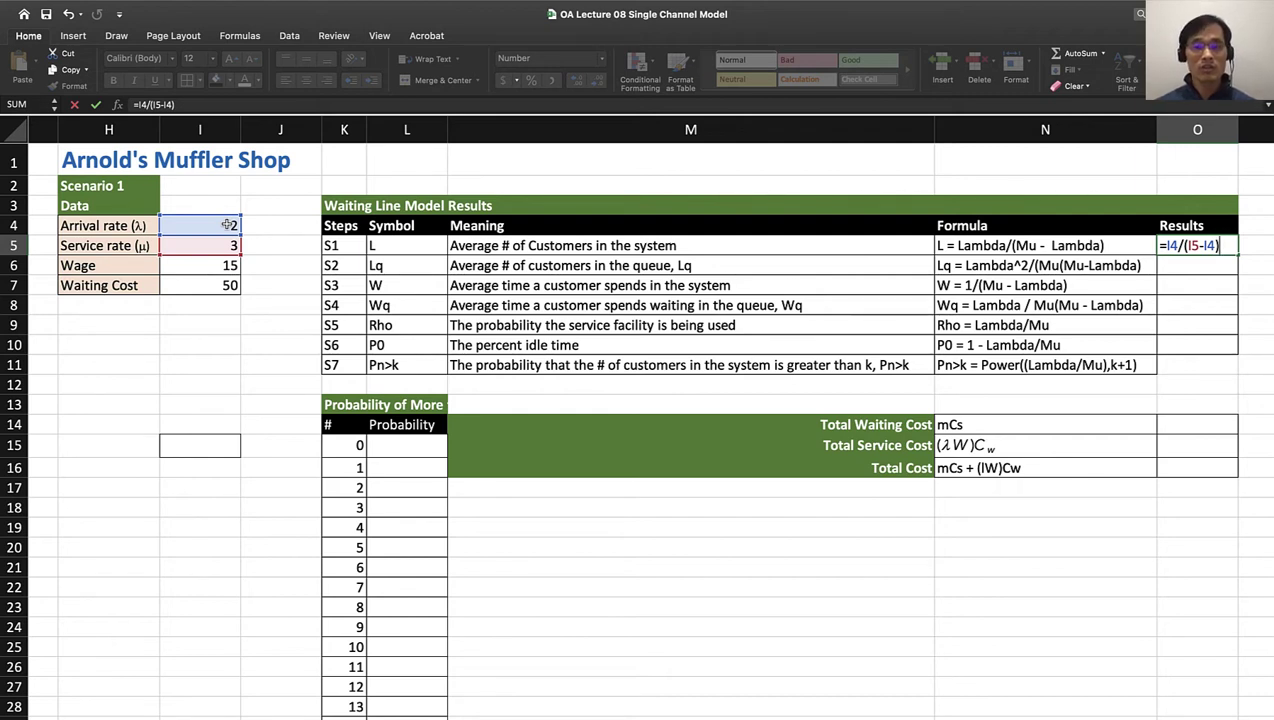
key("Return")
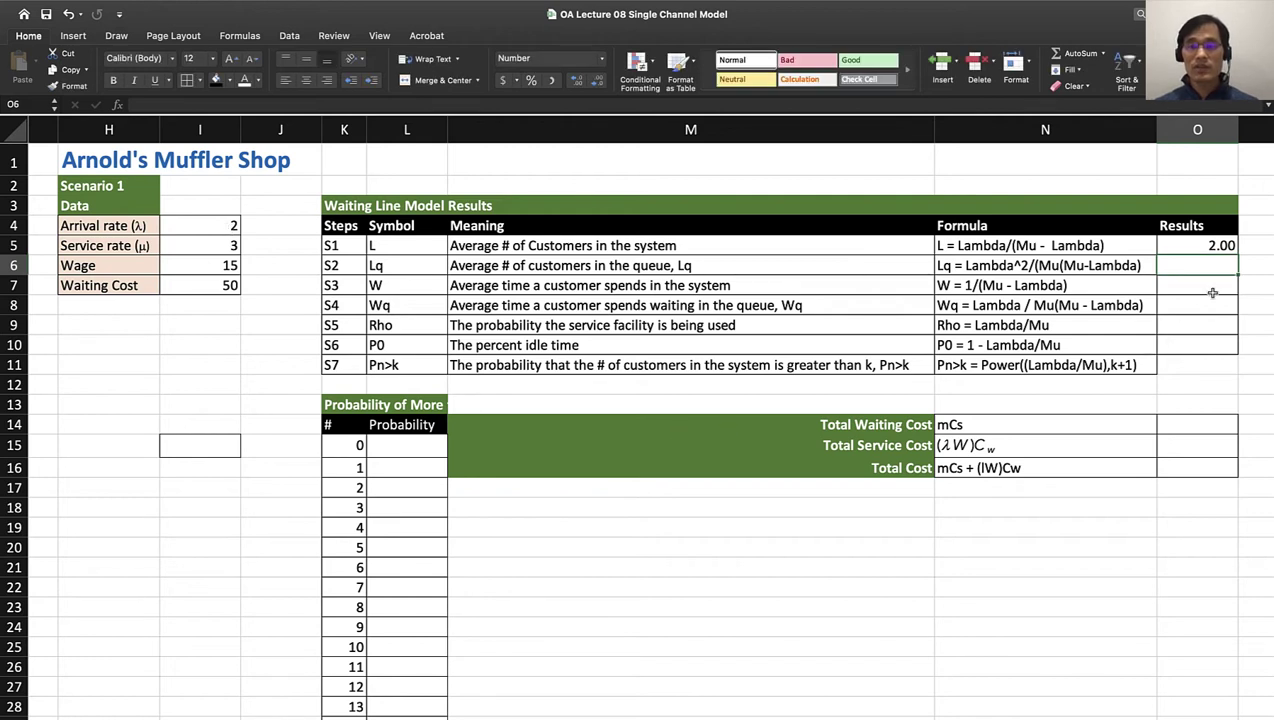
Enter =I4^2/(I5*(I5-I4)) in O6 so Lq shows 1.33
type("=")
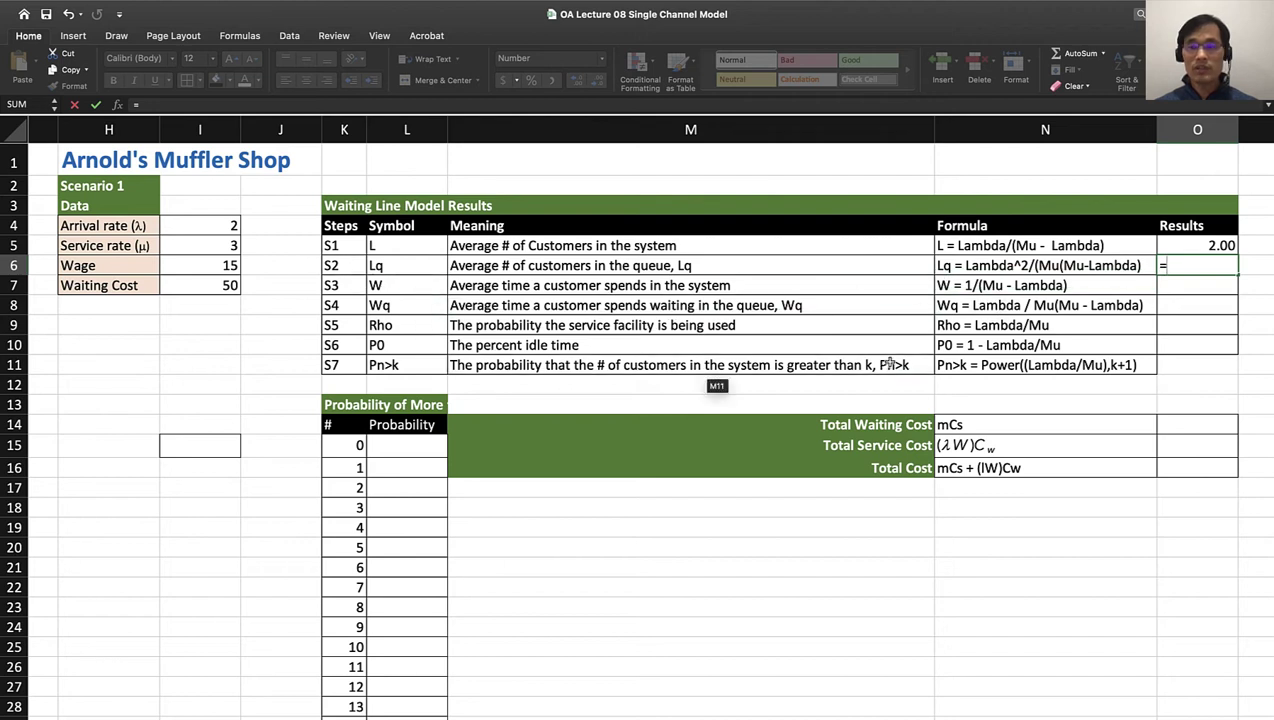
left_click(225, 224)
type("^2")
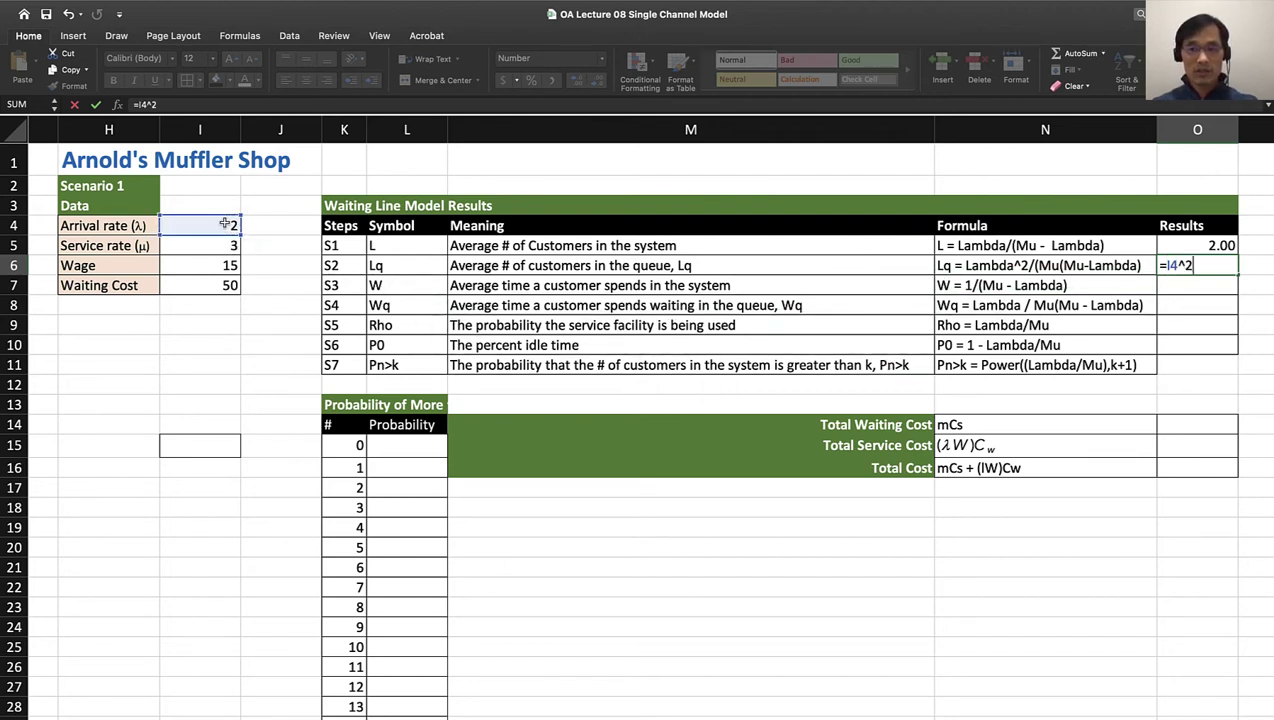
type("/")
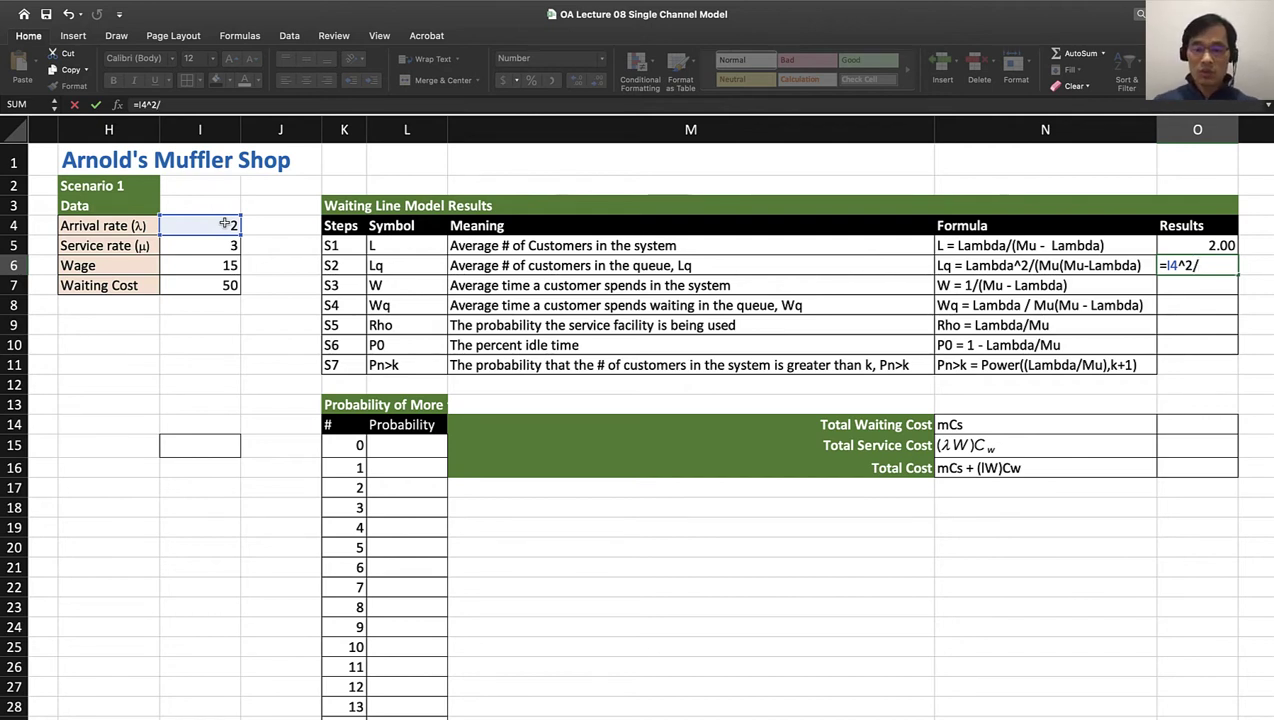
type("(")
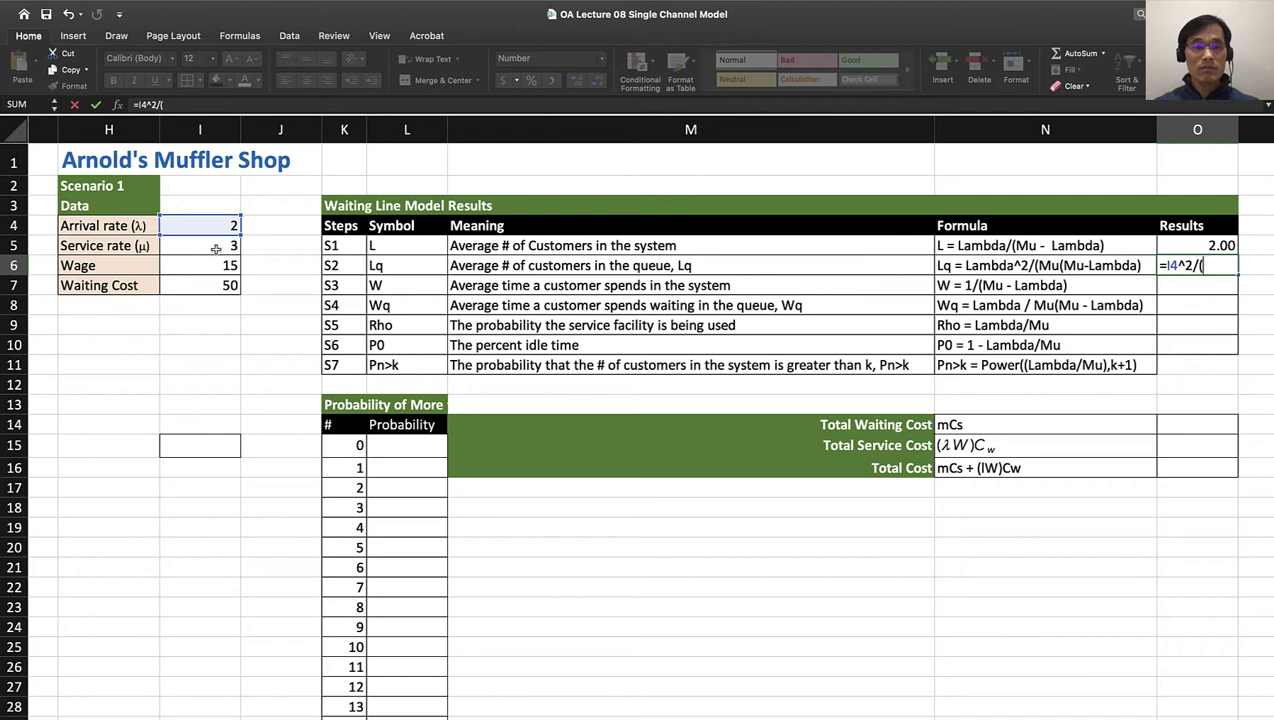
left_click(216, 248)
type("*")
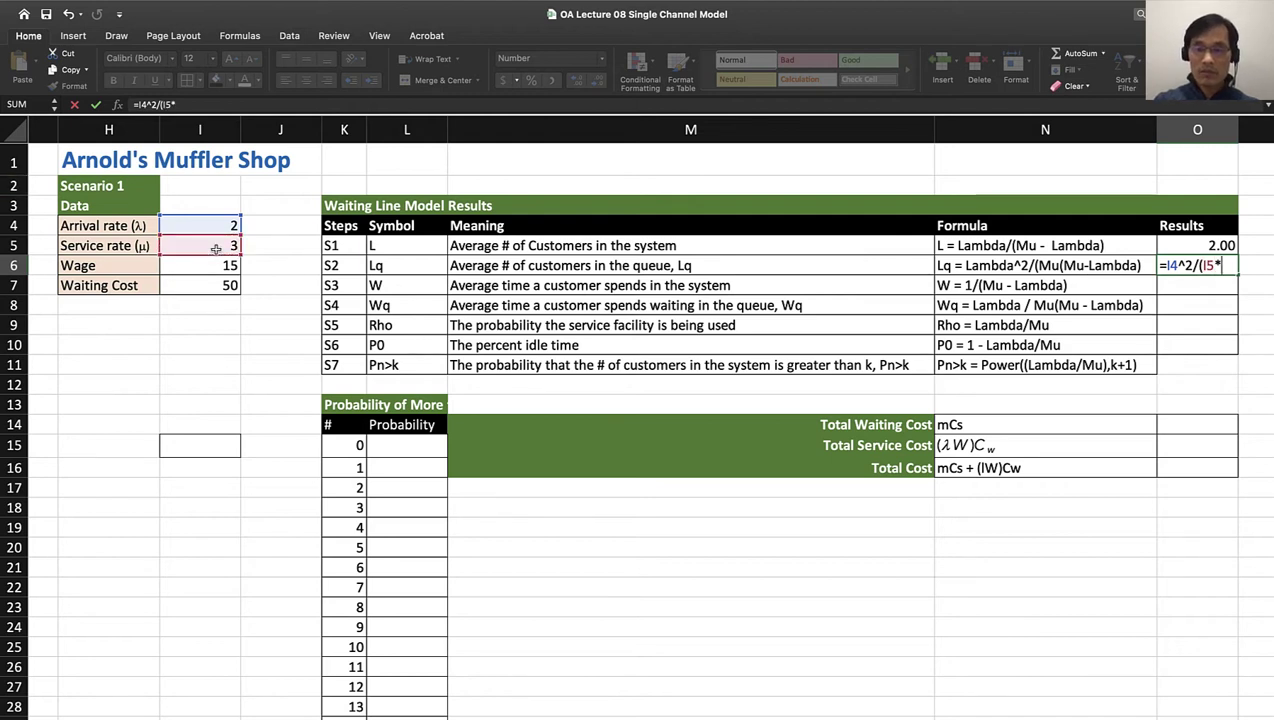
type("(")
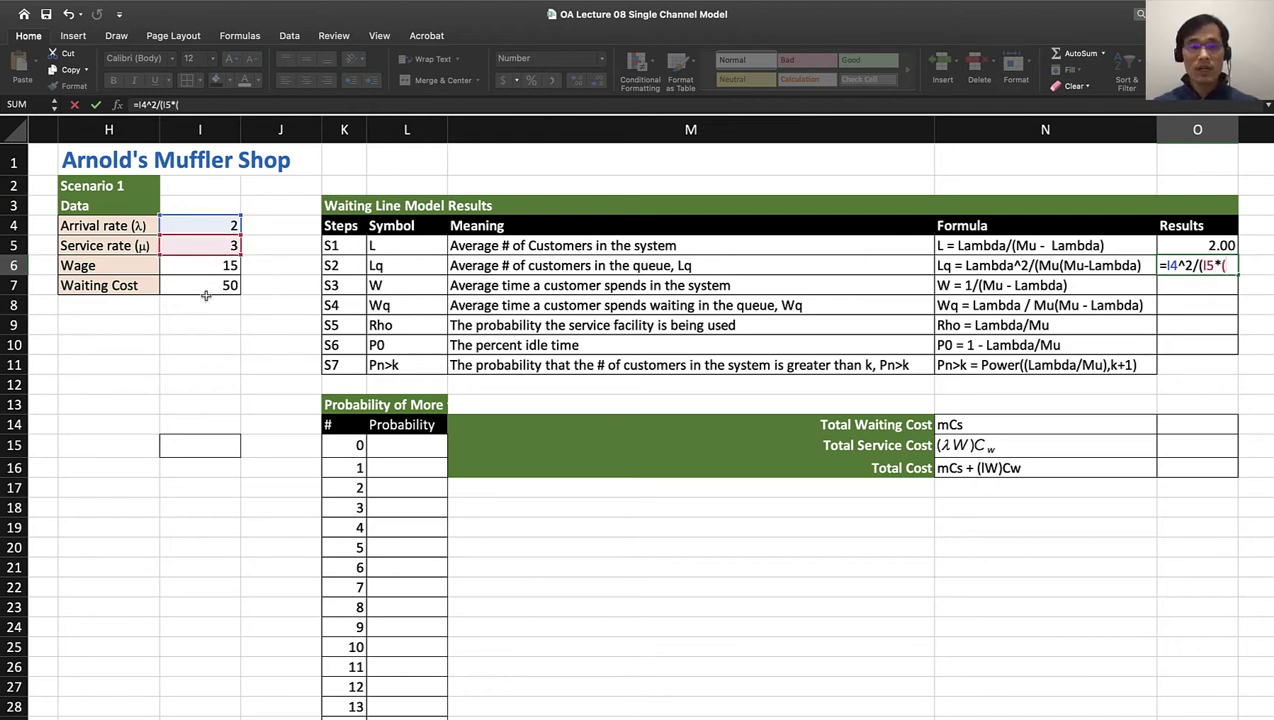
left_click(212, 246)
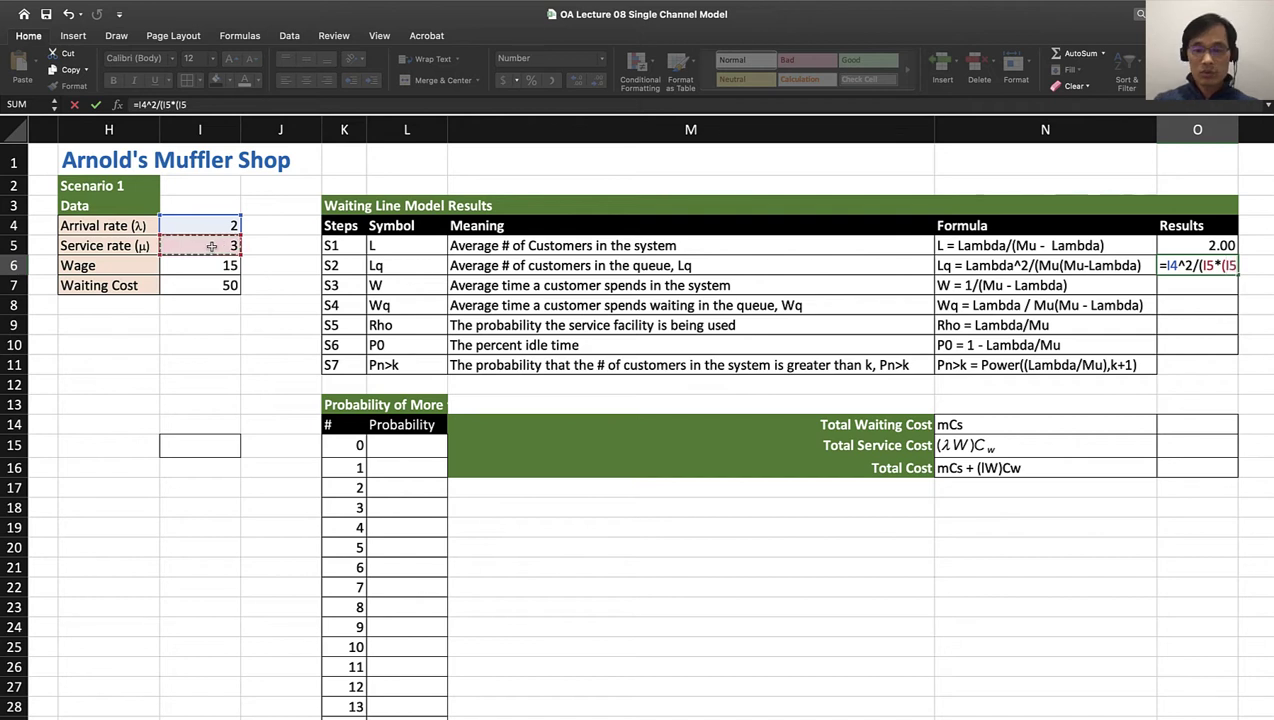
type("-")
left_click(229, 226)
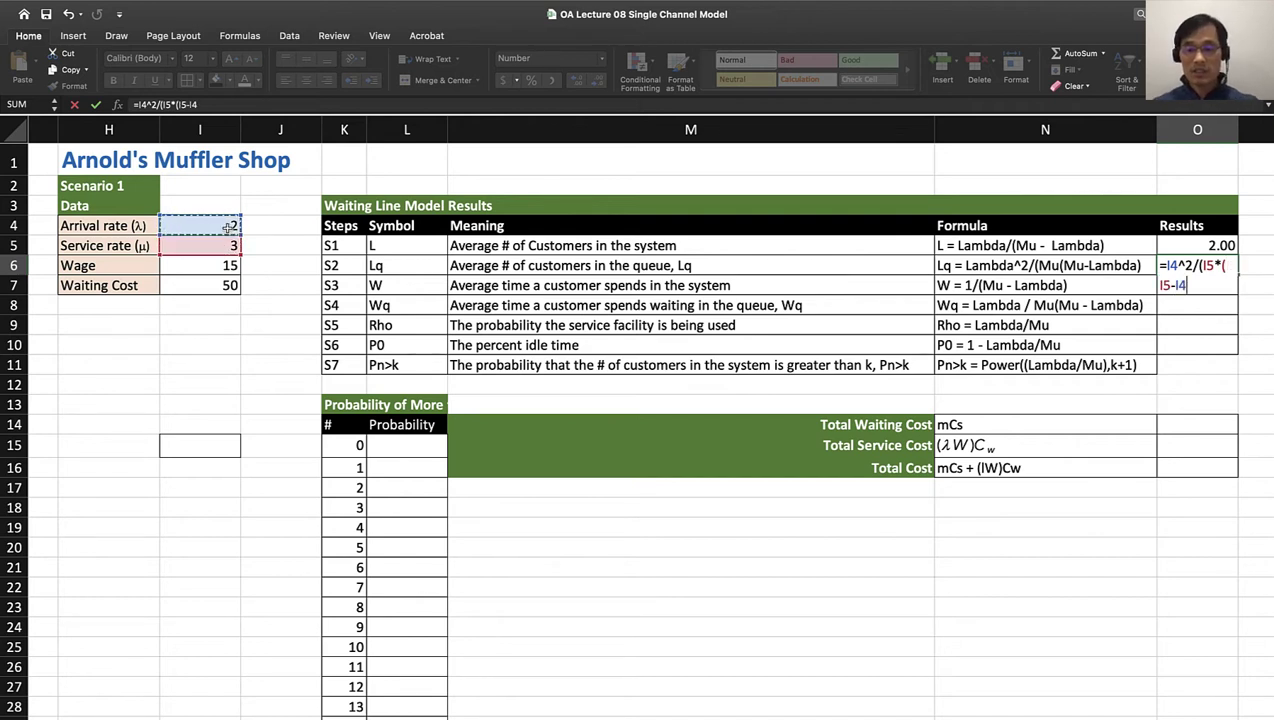
type(")")
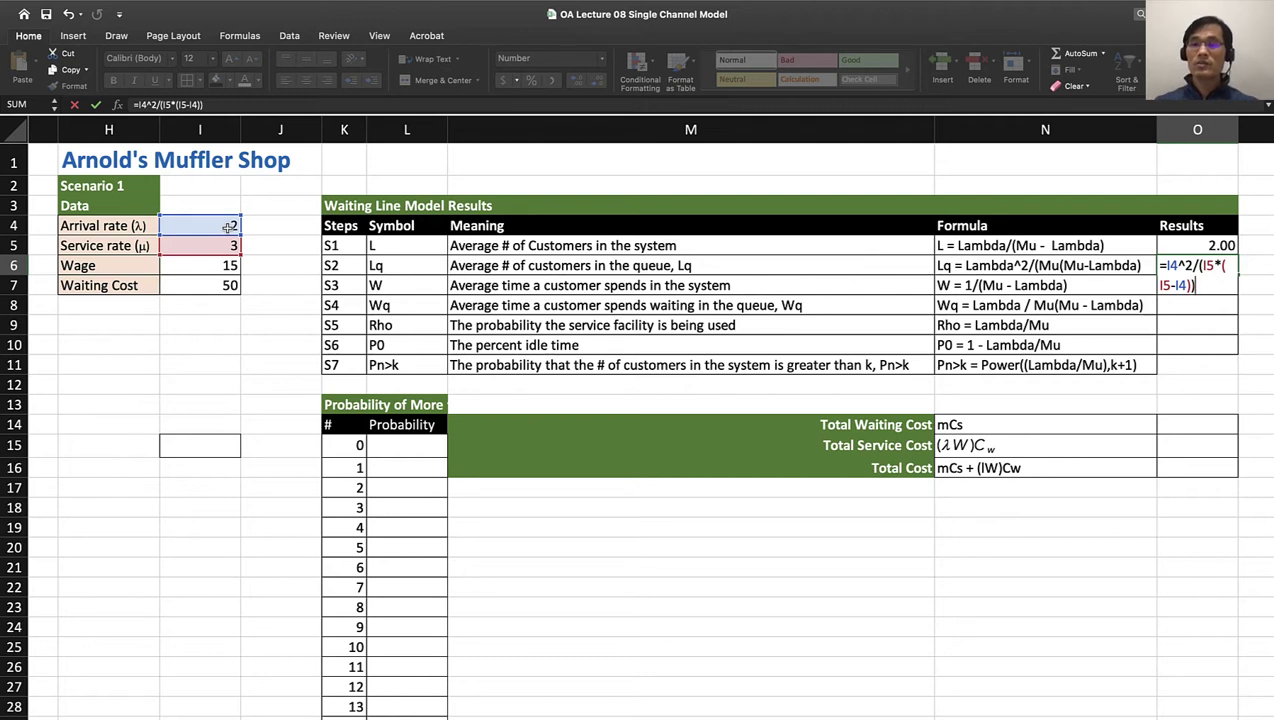
type(")")
key("Return")
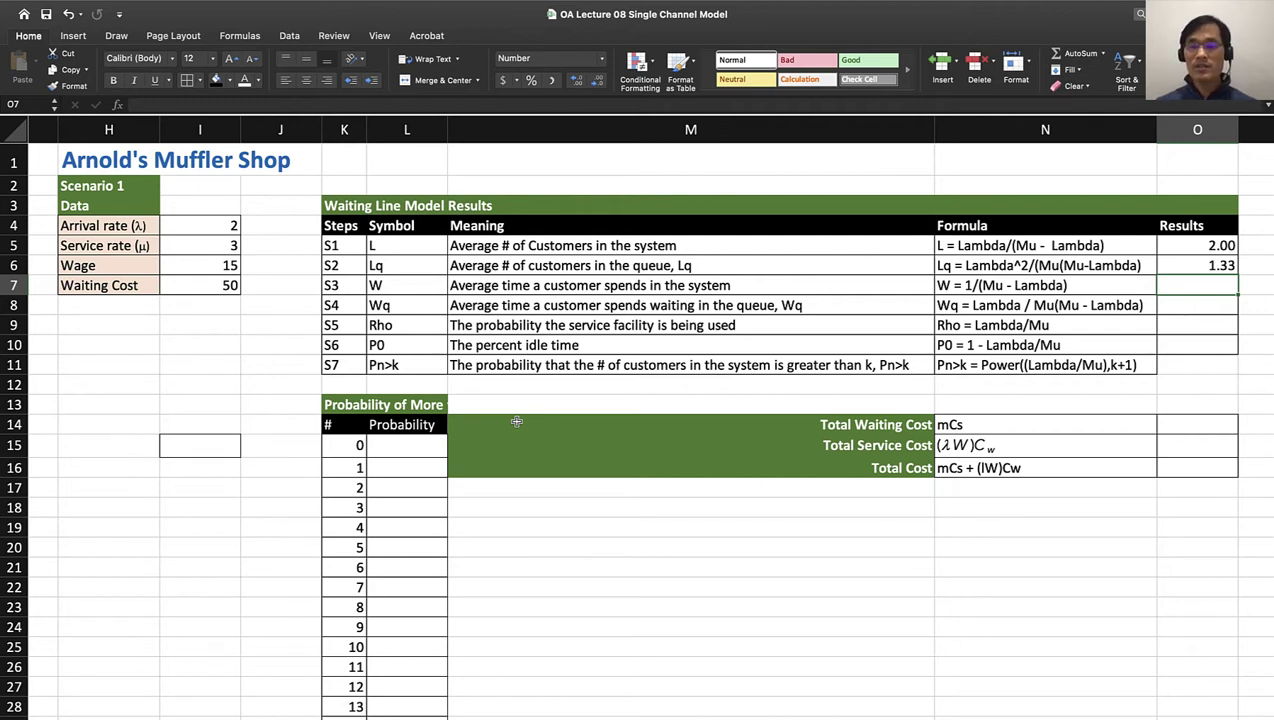
Enter =1/(I5-I4) in O7 so W shows 1.00
type("=")
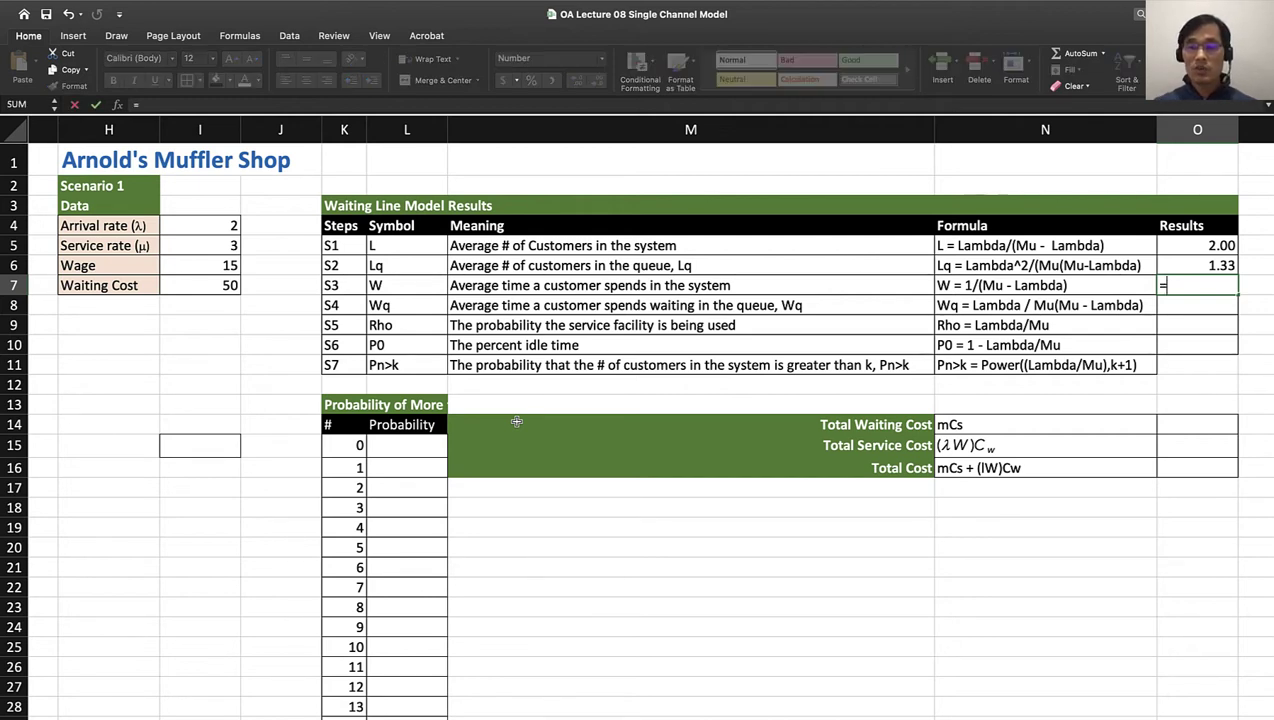
type("1/(")
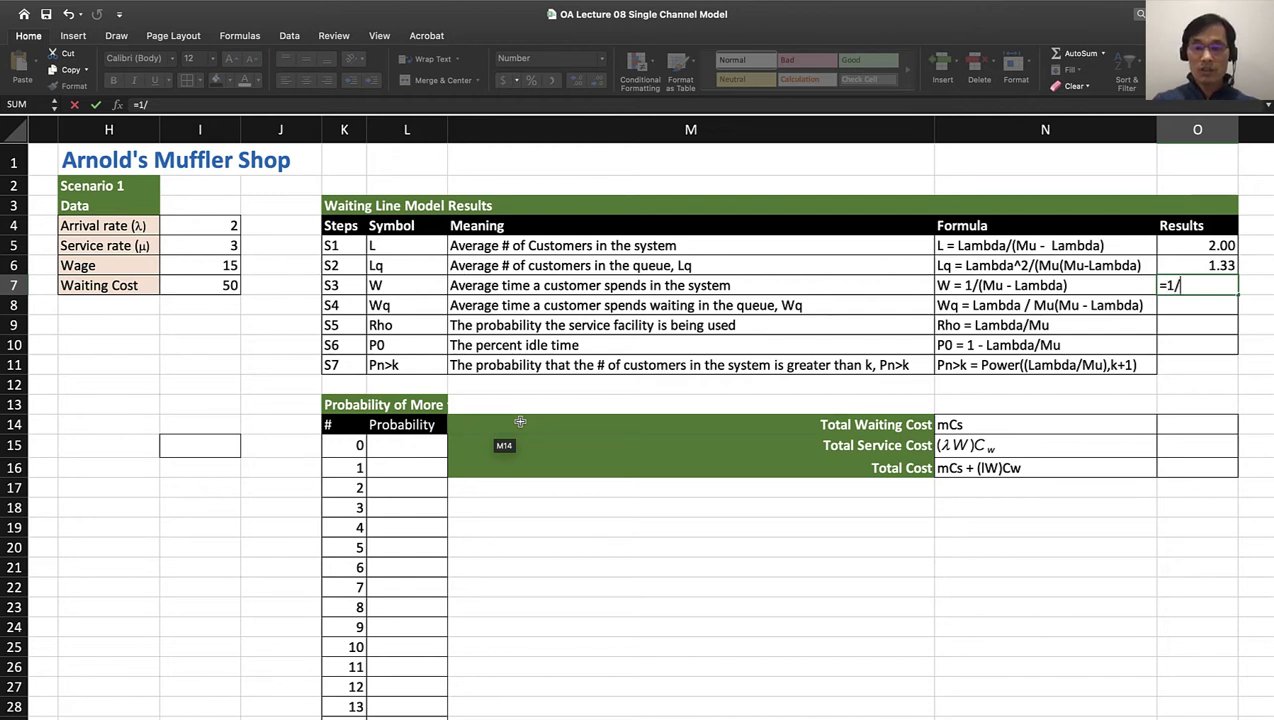
left_click(230, 248)
type("-")
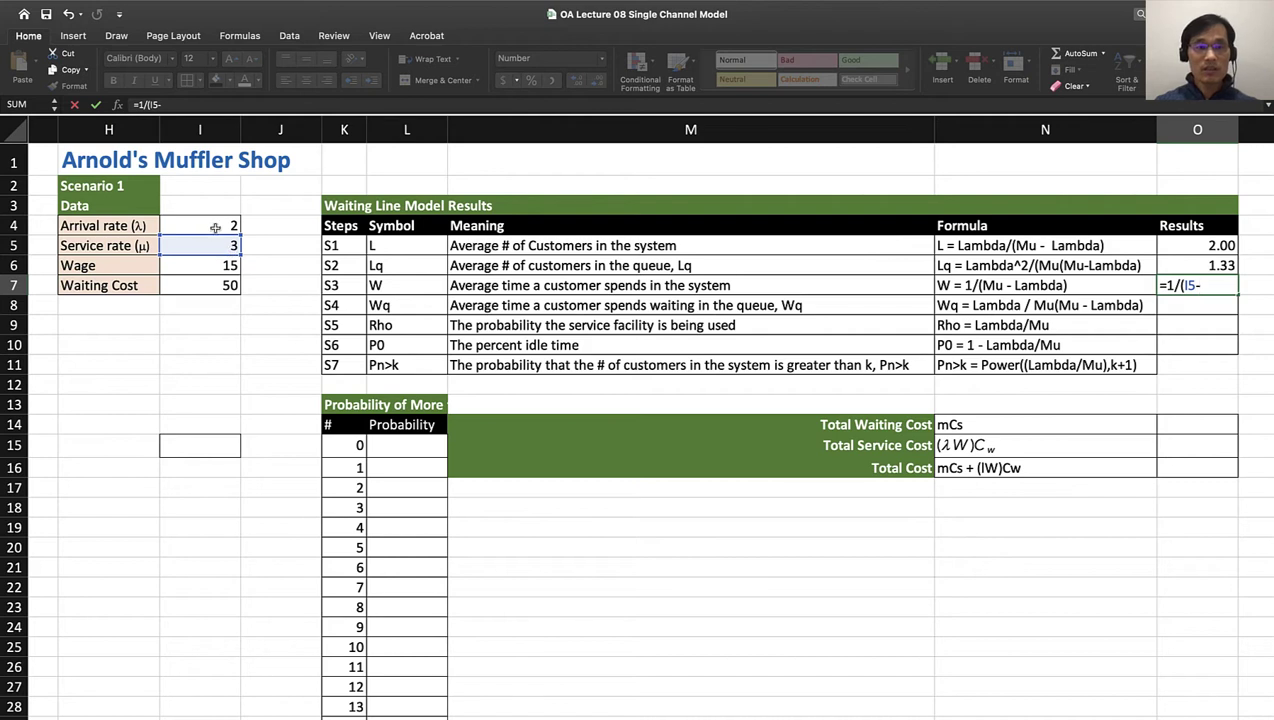
left_click(215, 225)
type(")")
key("Return")
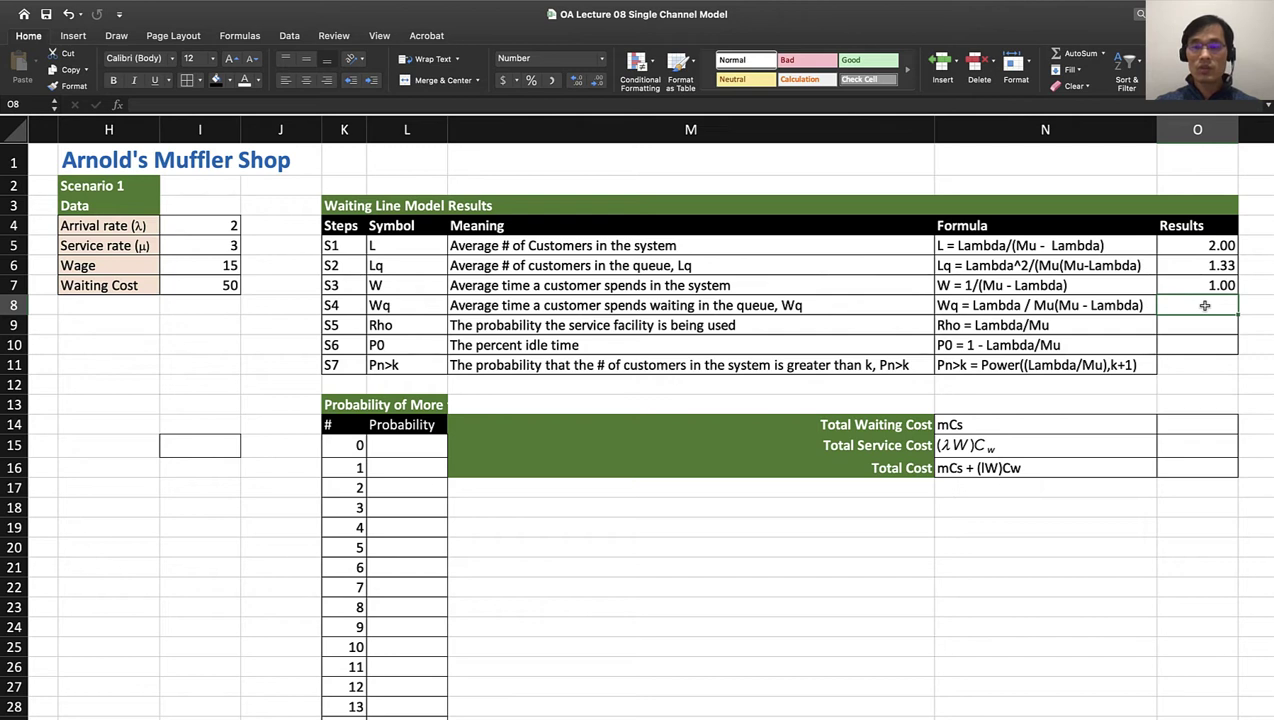
Enter =I4/(I5*(I5-I4)) in O8 so Wq shows 0.67
type("=")
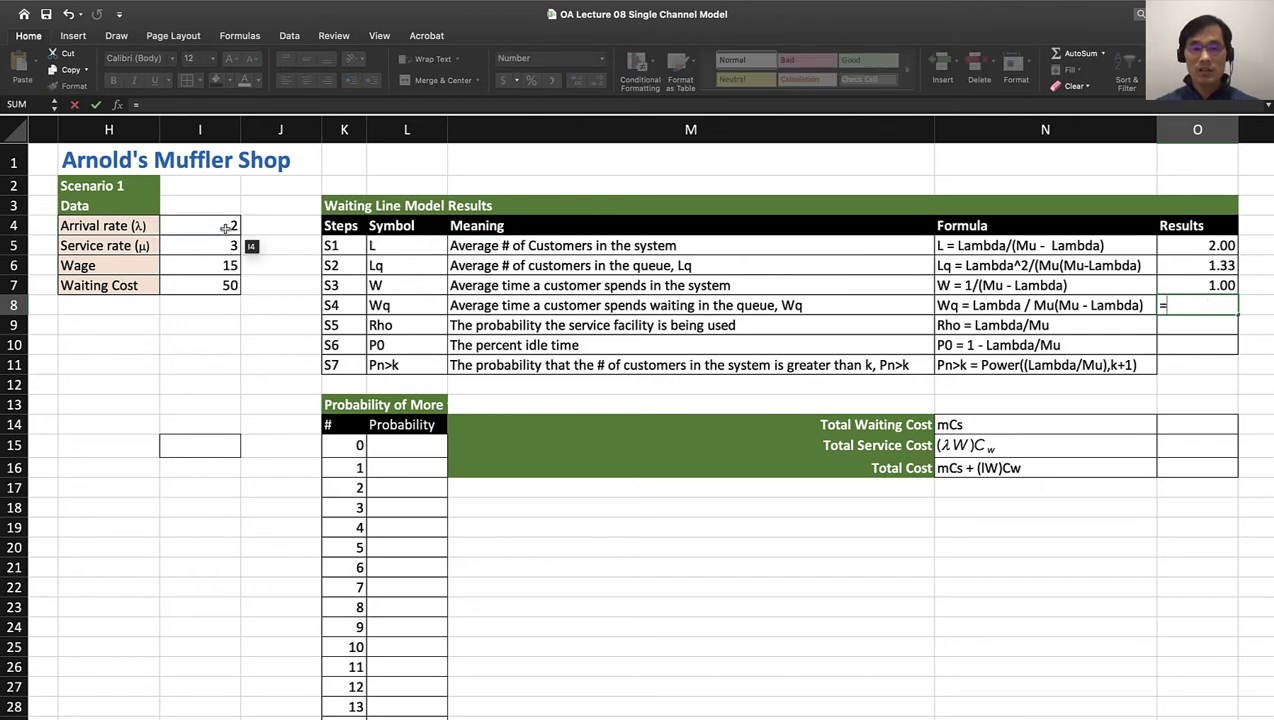
left_click(226, 228)
type("/(")
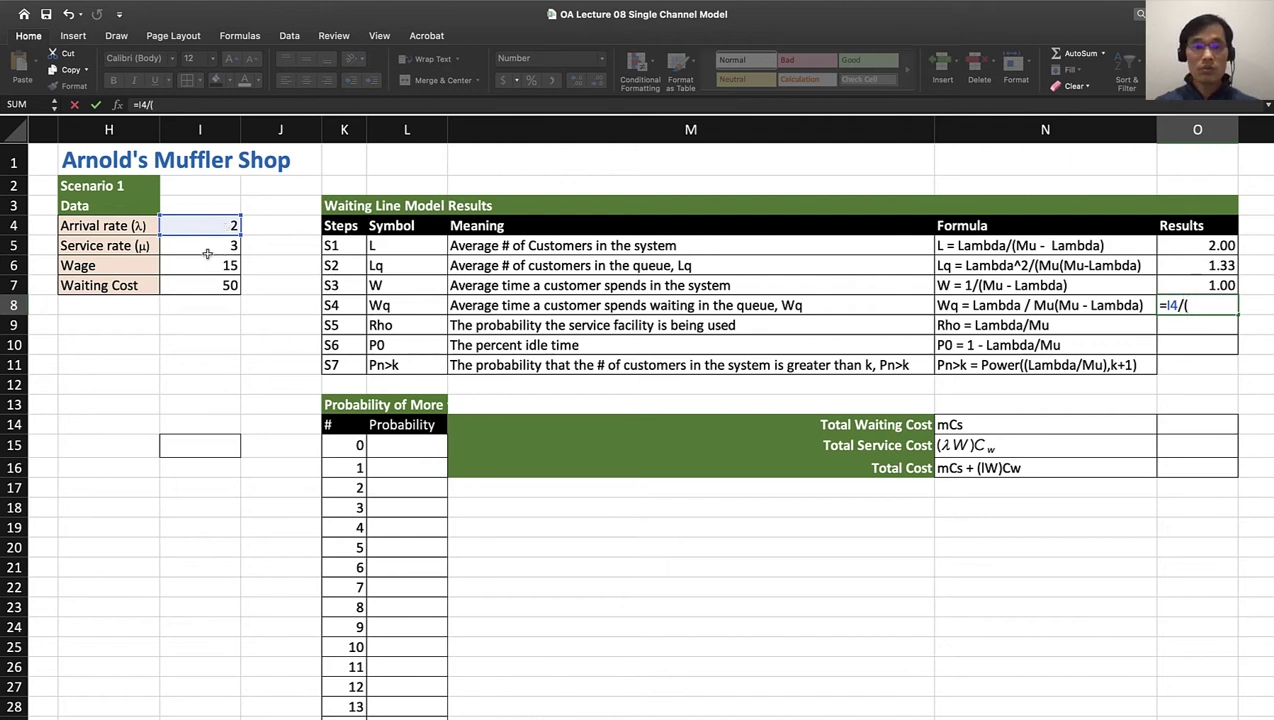
left_click(203, 248)
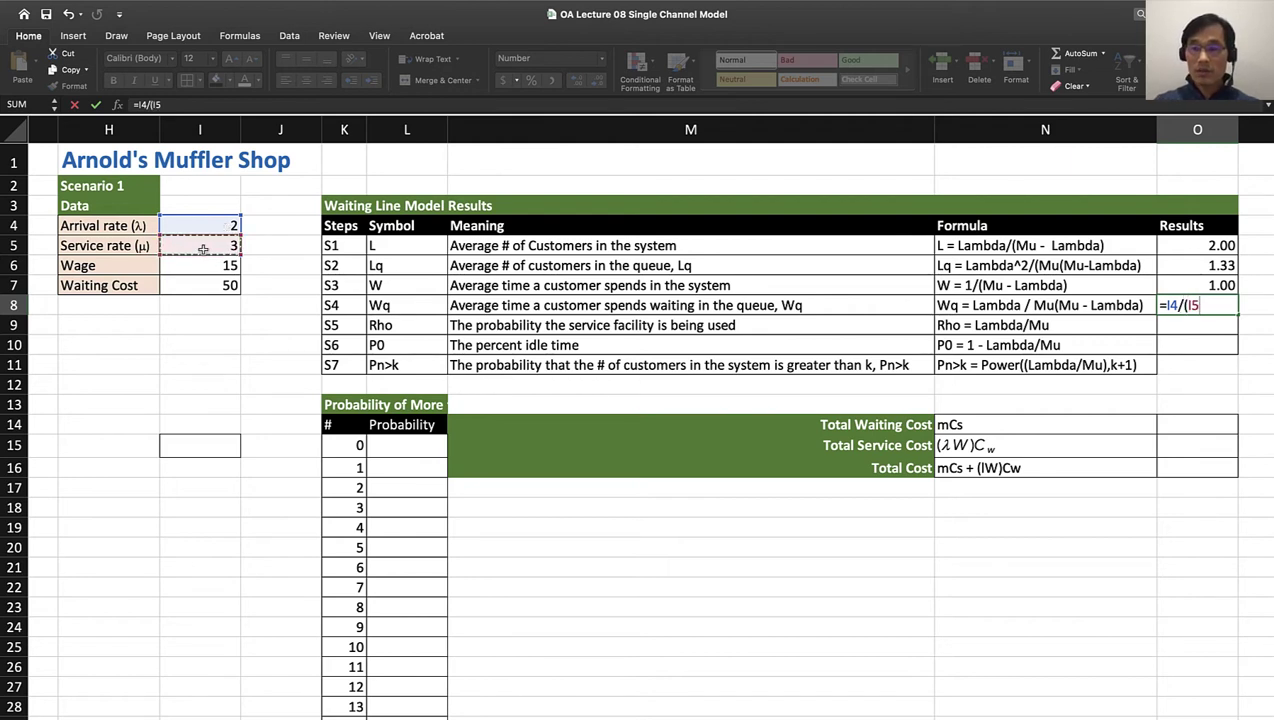
type("*(")
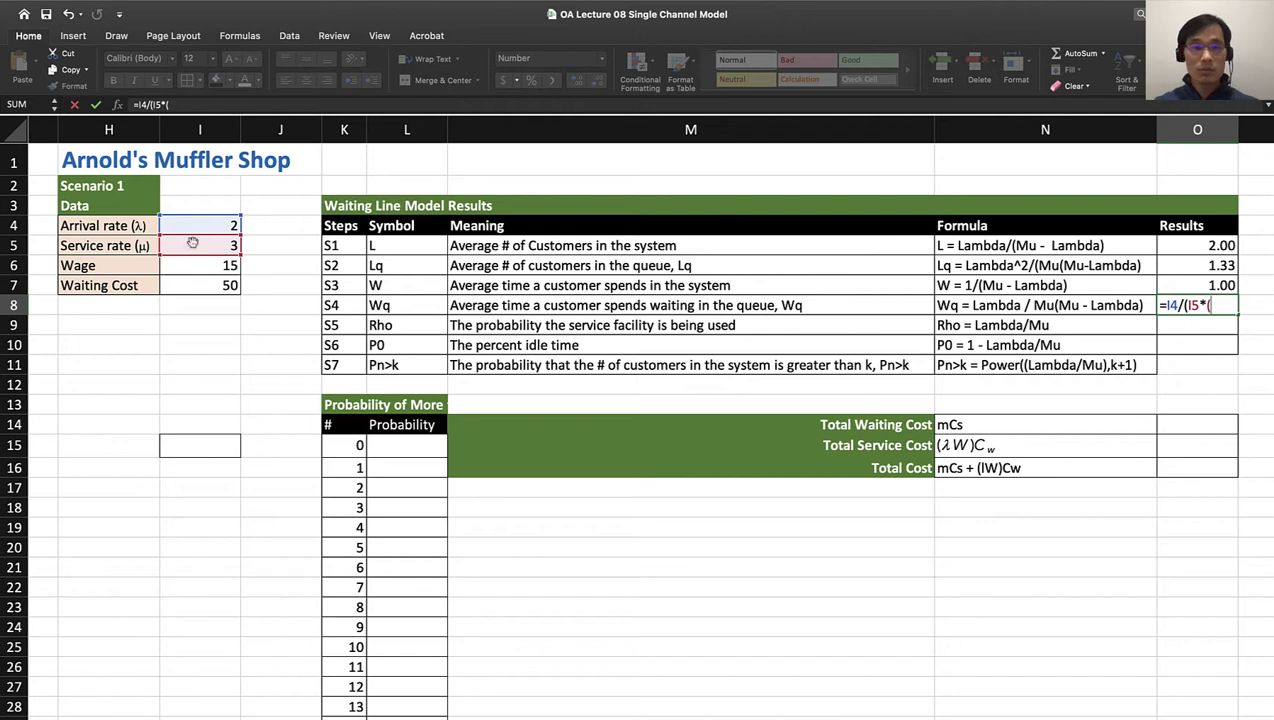
left_click(209, 244)
type("-")
left_click(219, 230)
type("))")
key("Return")
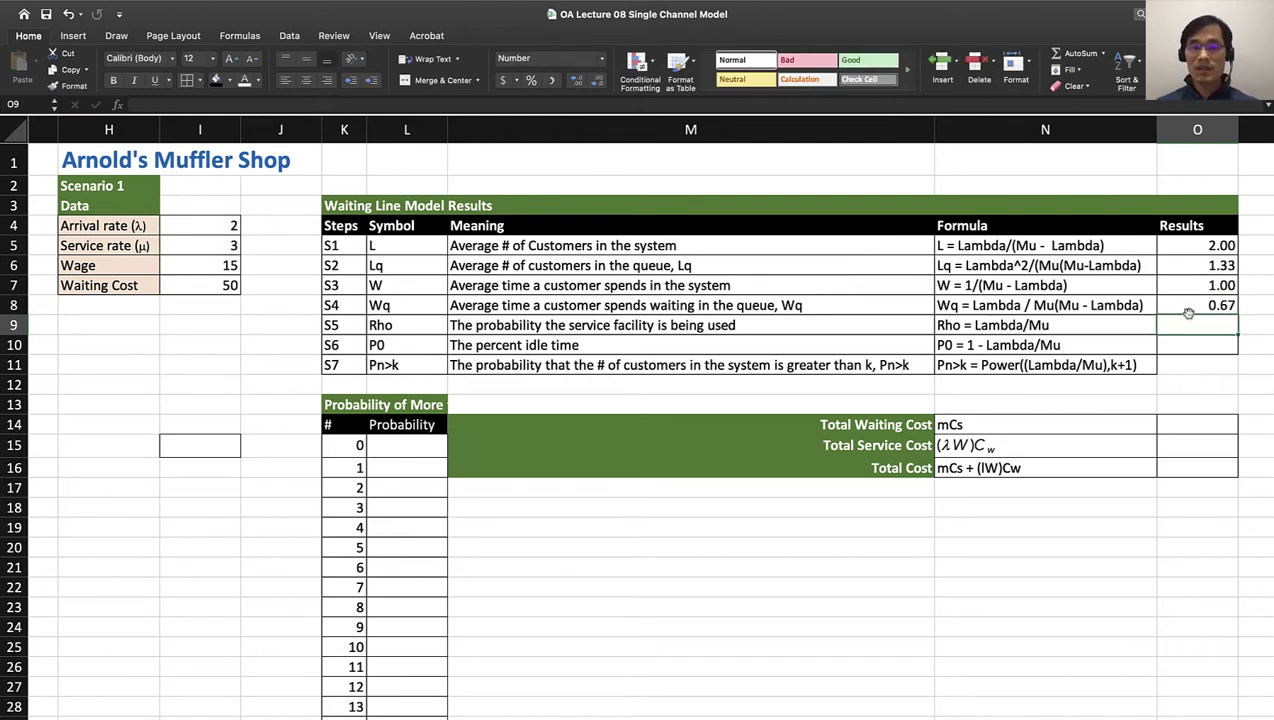
Try converting Wq to minutes with =O8*60 in P8 (40), then delete it
left_click(1217, 307)
key("Right")
type("=")
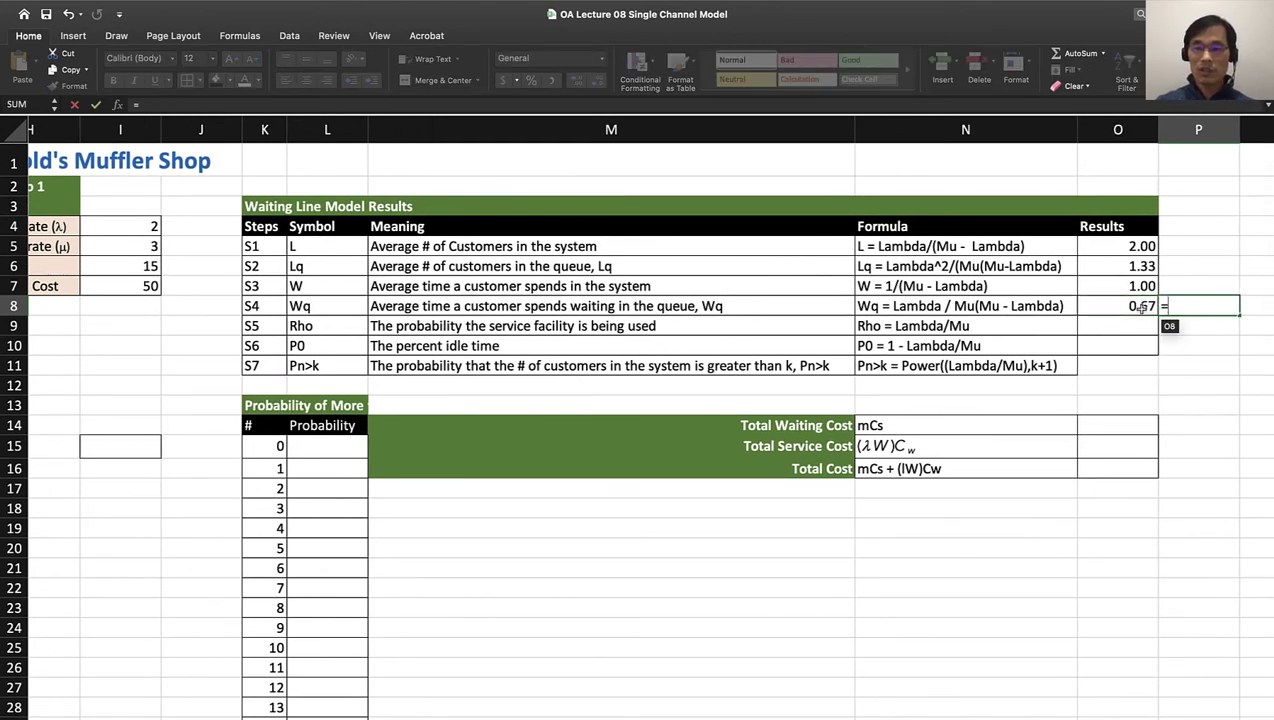
left_click(1138, 308)
type("*")
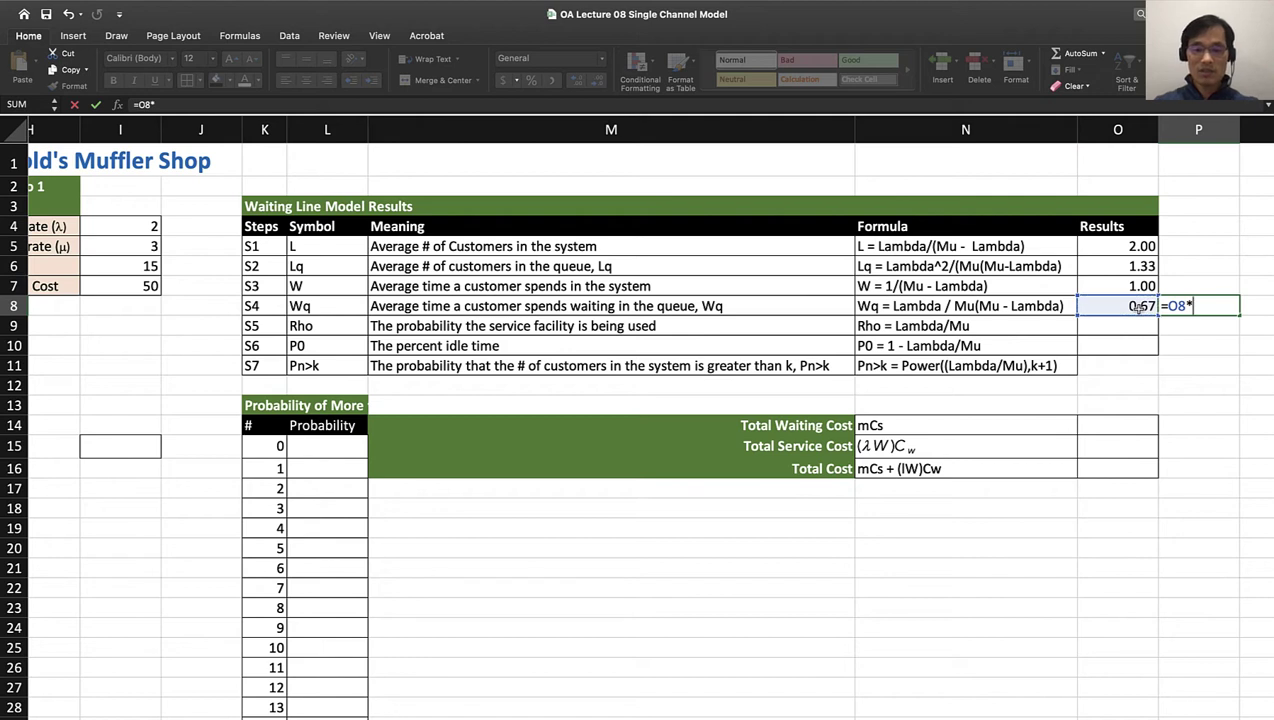
type("60")
key("Return")
left_click(1198, 308)
key("Delete")
left_click(1130, 367)
scroll(1129, 367, "left", 1)
left_click(1131, 327)
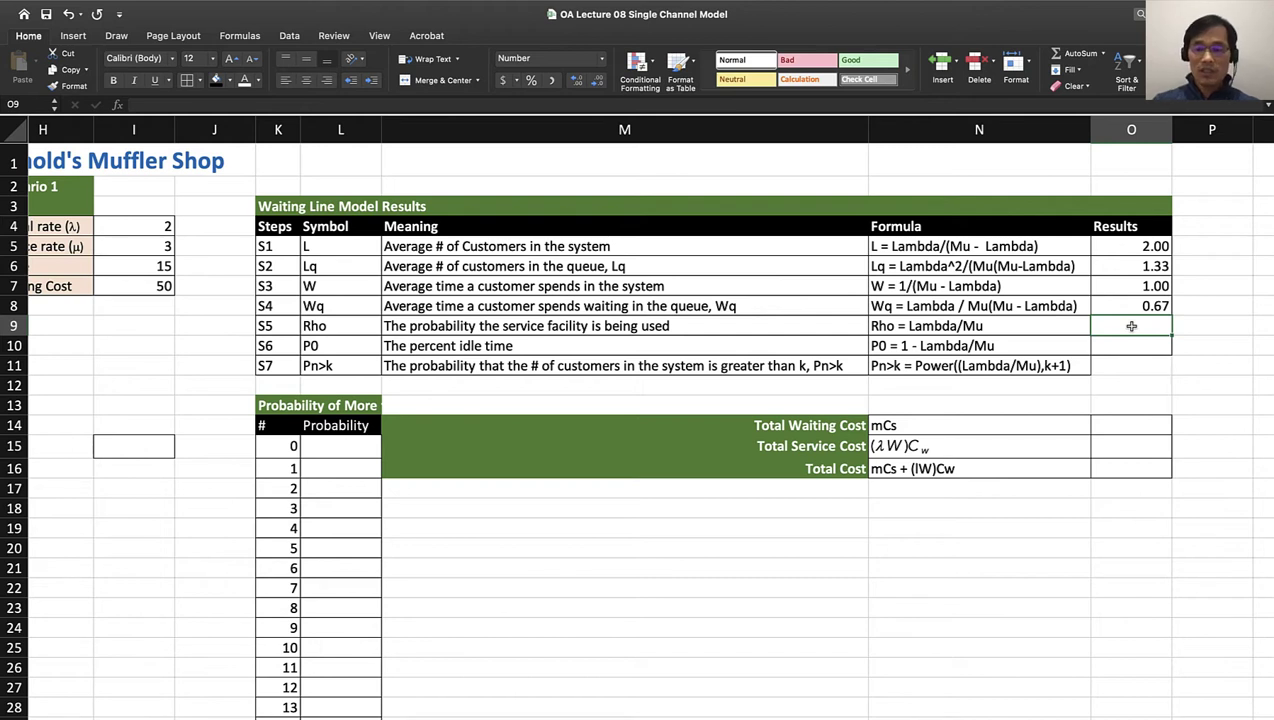
Enter =I4/I5 in O9 so Rho shows 0.67
type("=")
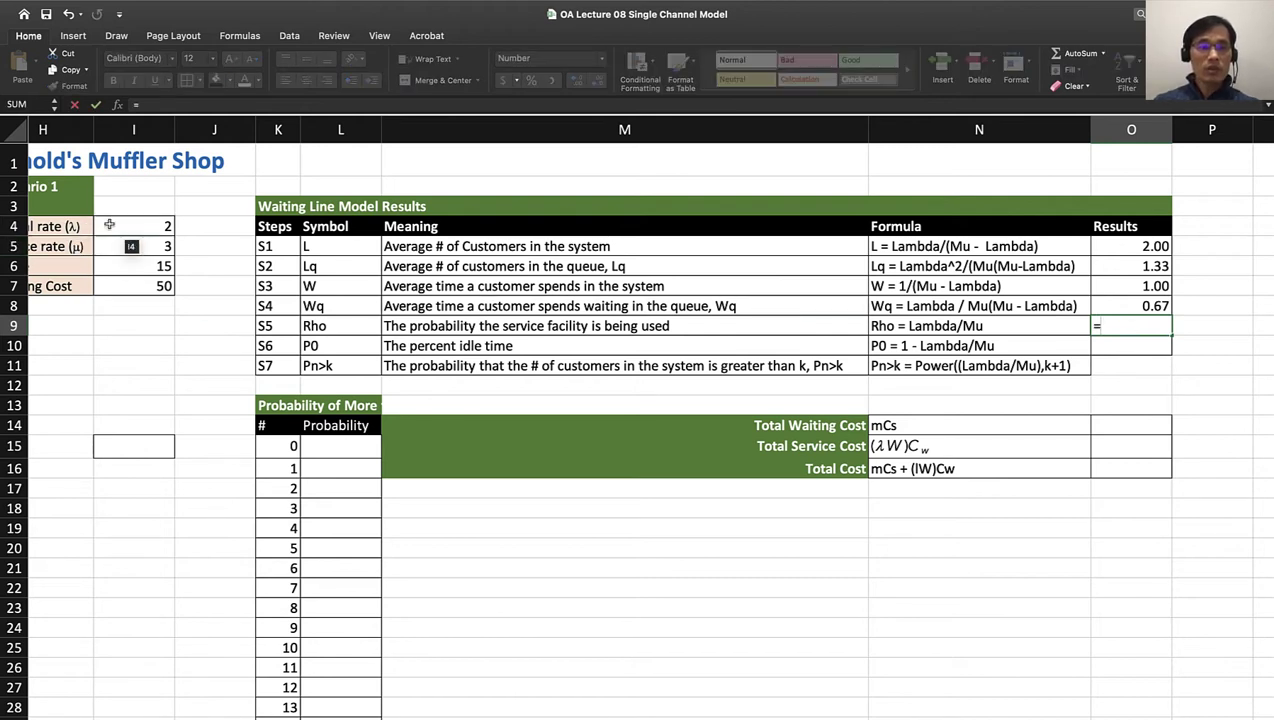
left_click(108, 225)
type("/")
left_click(118, 246)
key("Return")
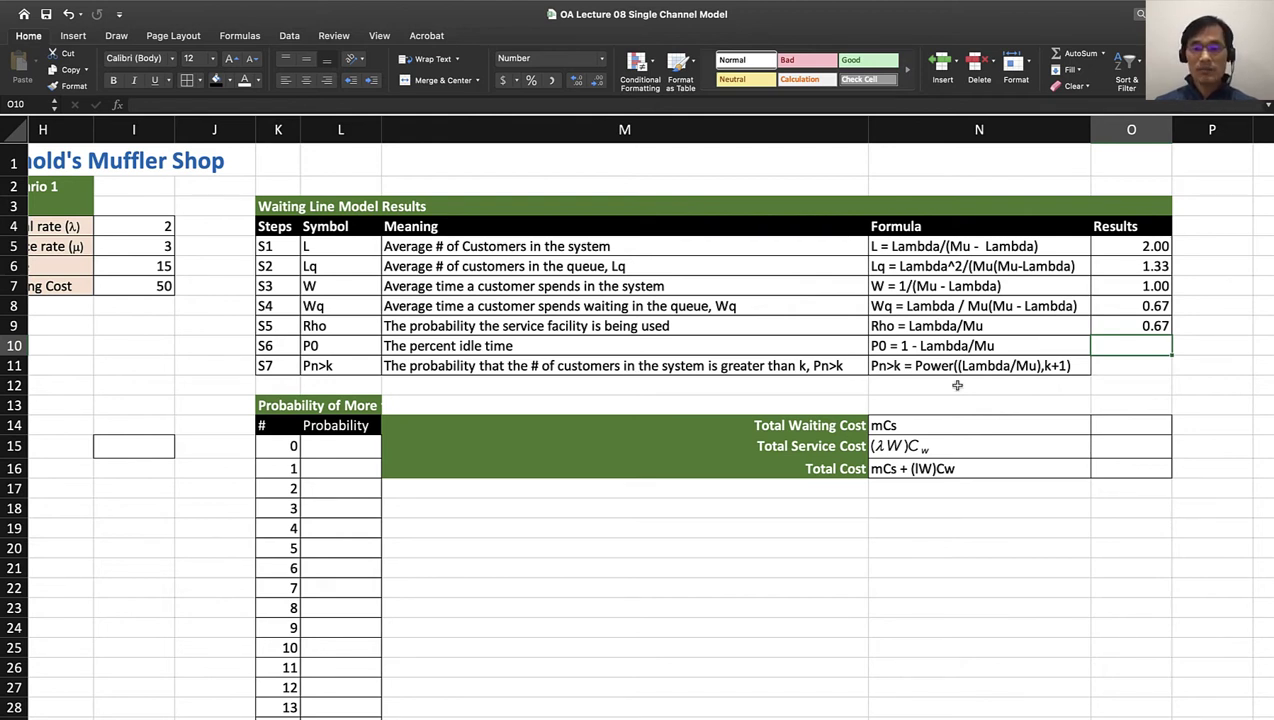
Enter =1-(I4/I5) in O10 so P0 shows 0.33
type("=1")
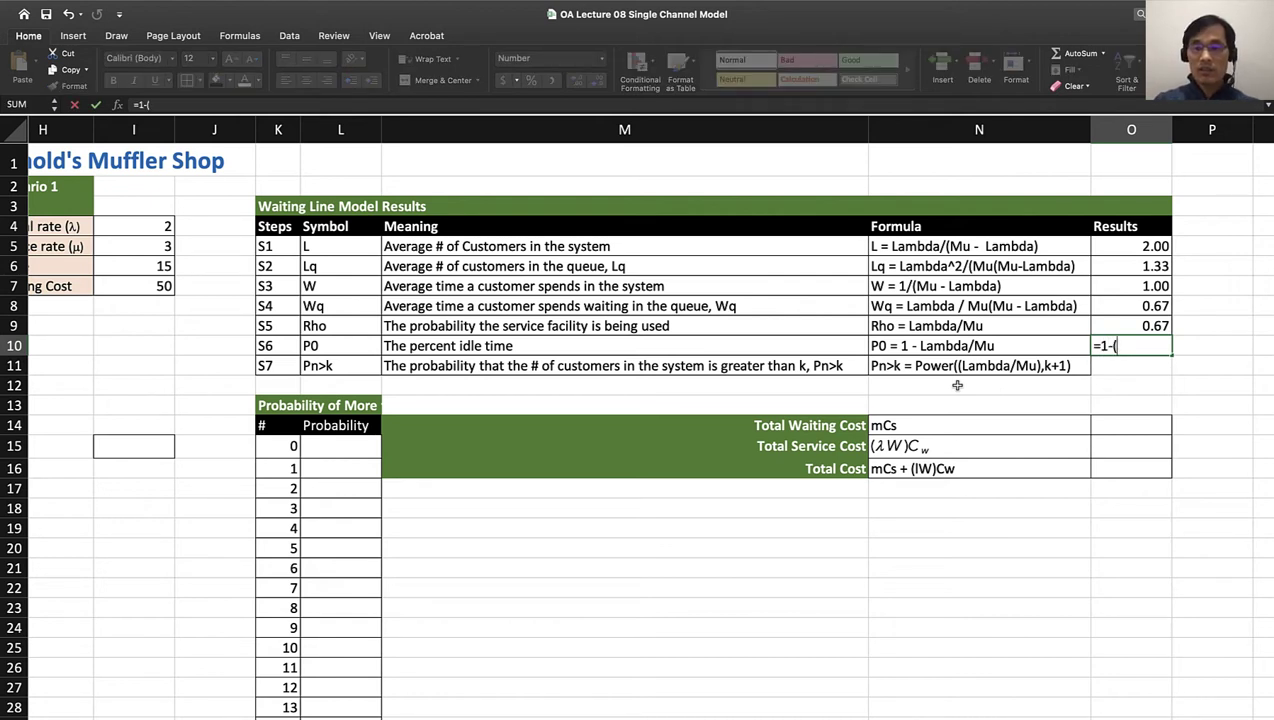
type("-(")
left_click(153, 227)
type("/")
left_click(133, 247)
type(")")
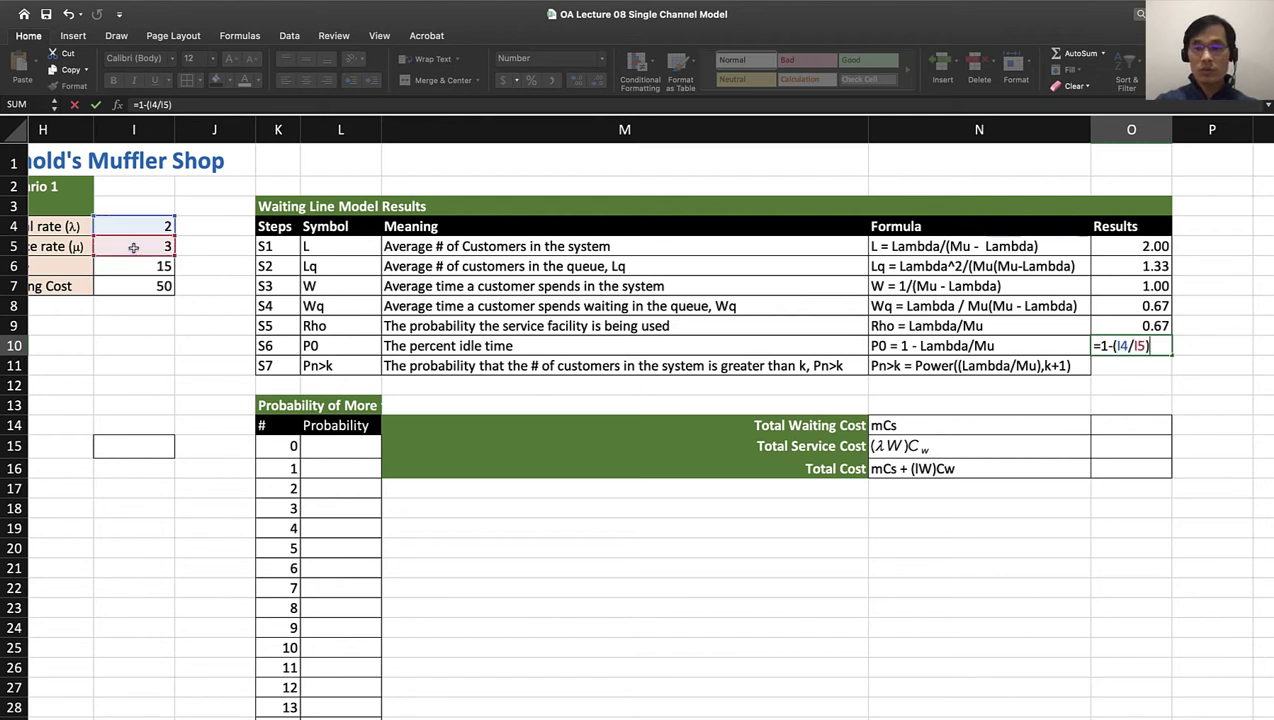
key("Return")
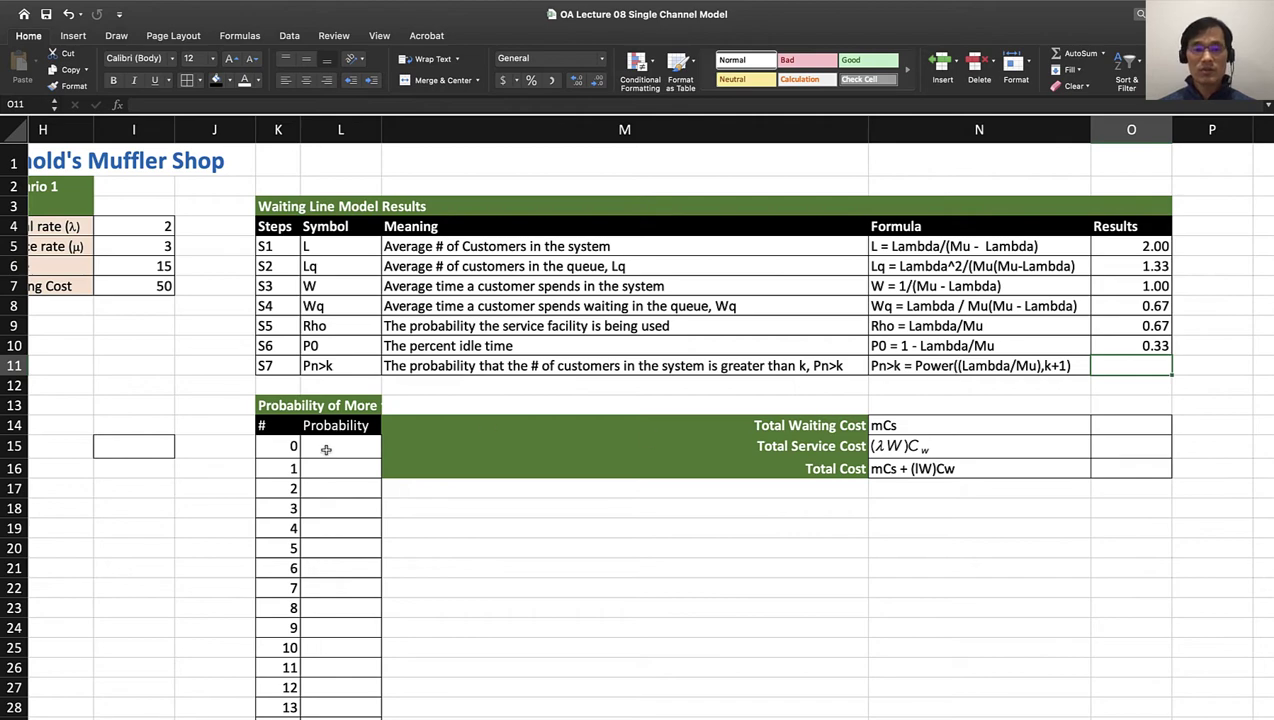
Enter =POWER((I4/I5),K15+1) in L15 for k = 0, giving 0.6666667
scroll(424, 549, "down", 5)
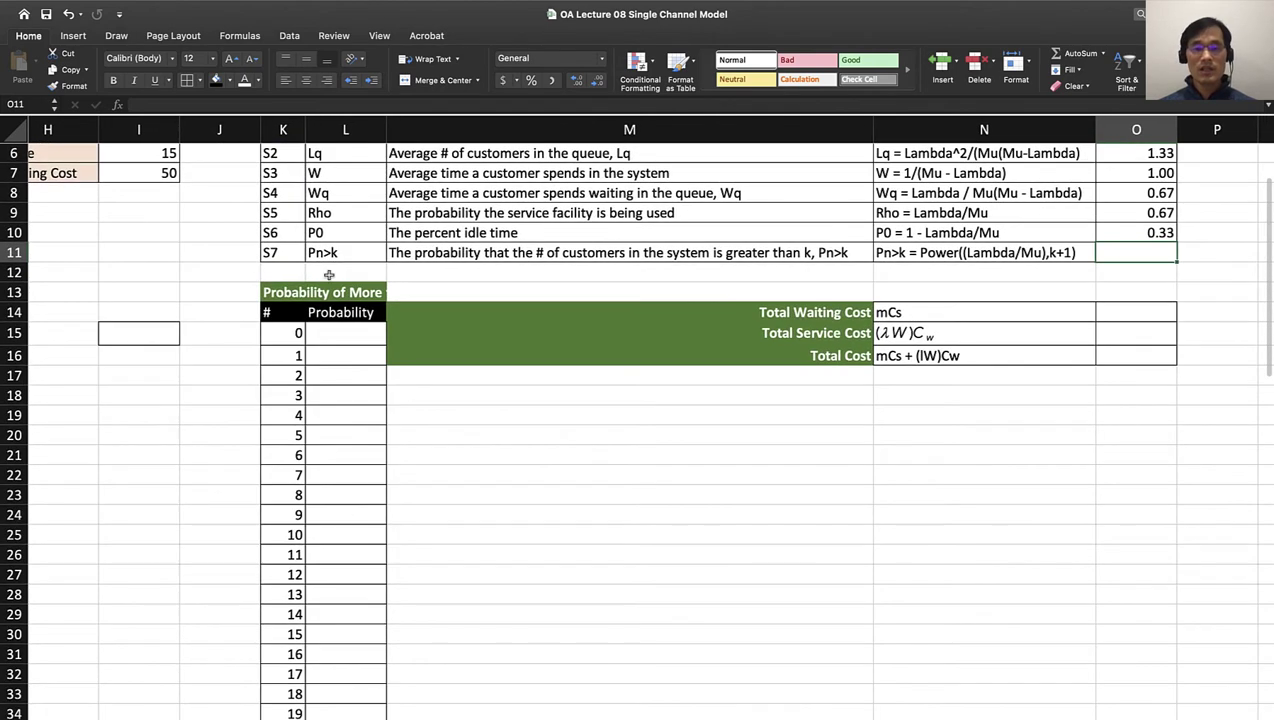
scroll(339, 280, "up", 5)
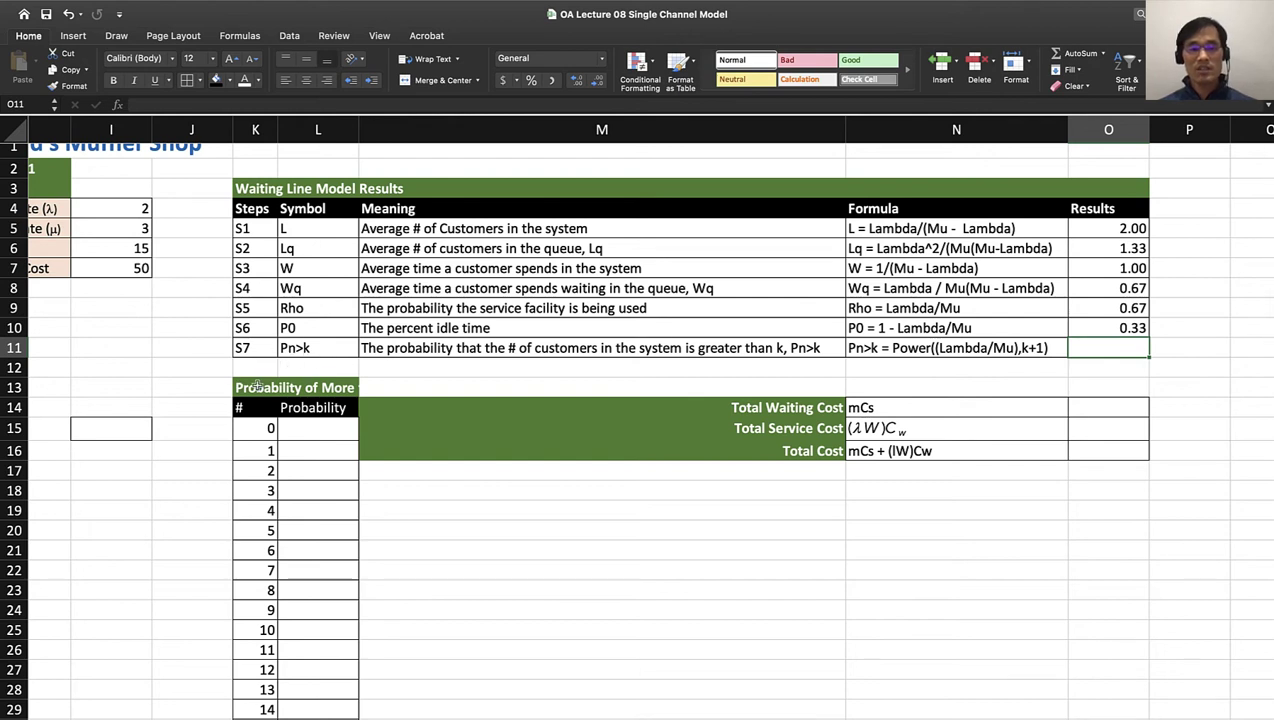
left_click(257, 385)
left_click(288, 387)
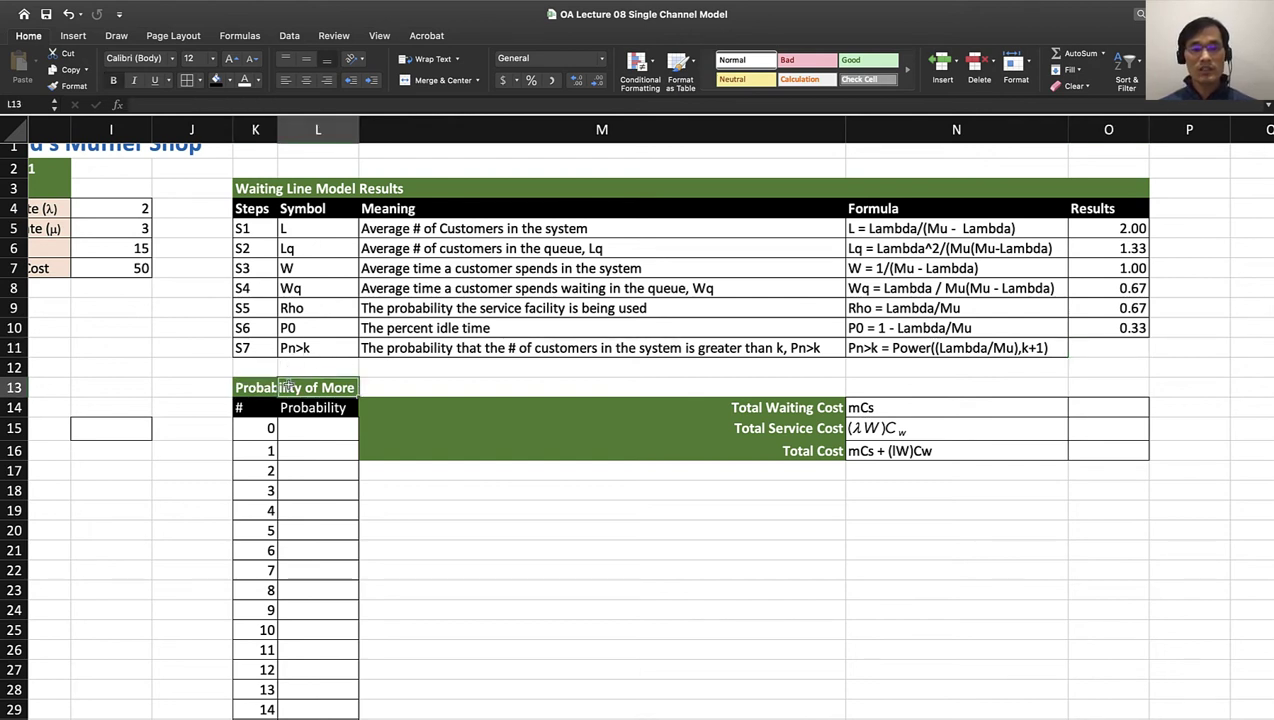
left_click(312, 428)
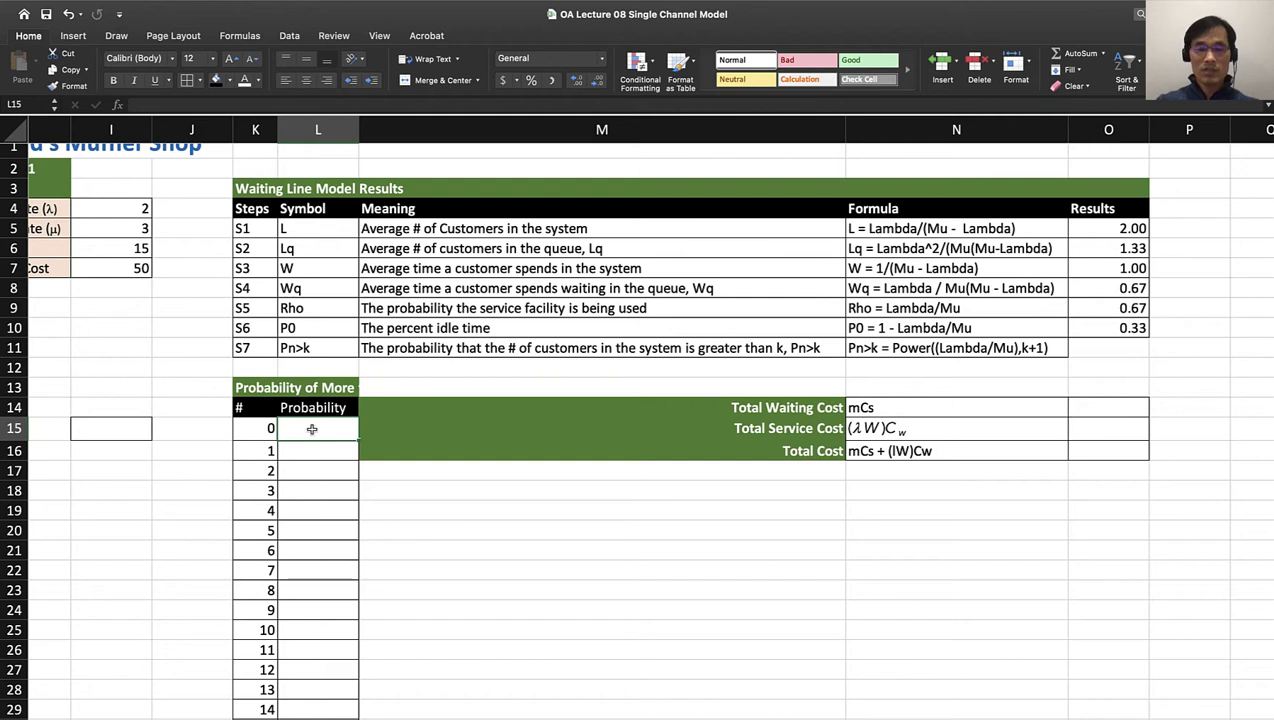
type("=Power")
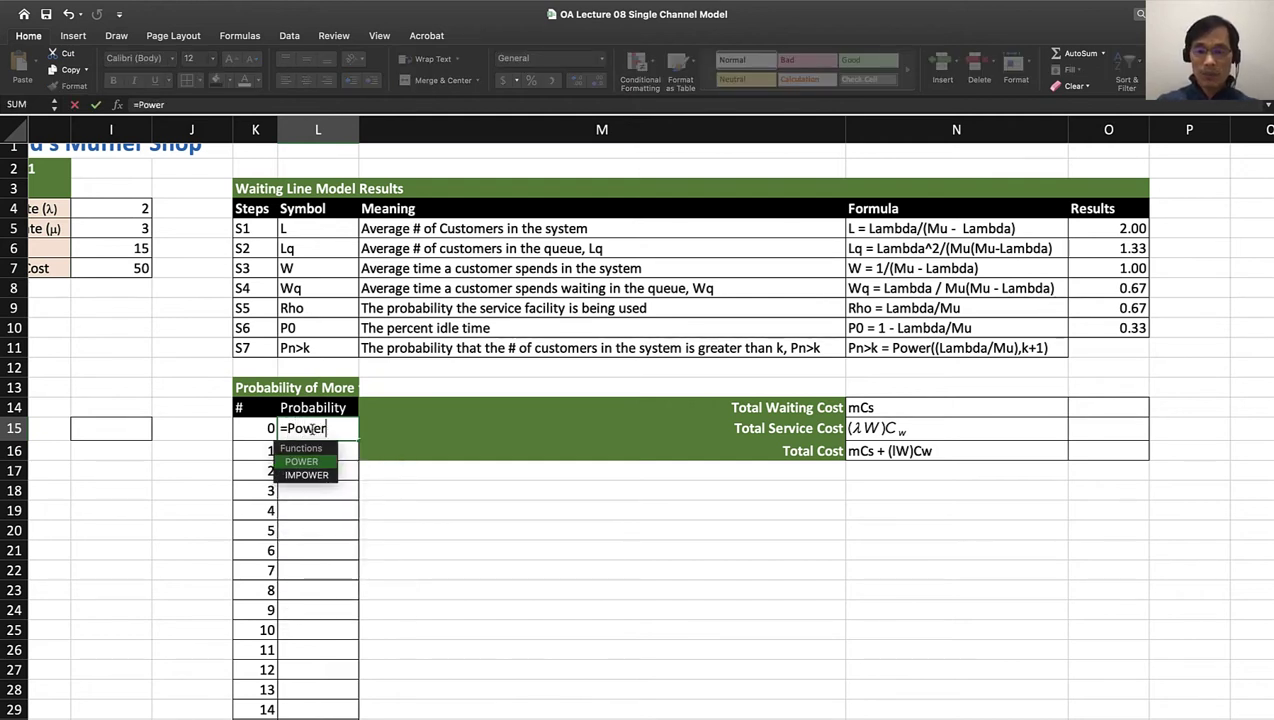
type("(")
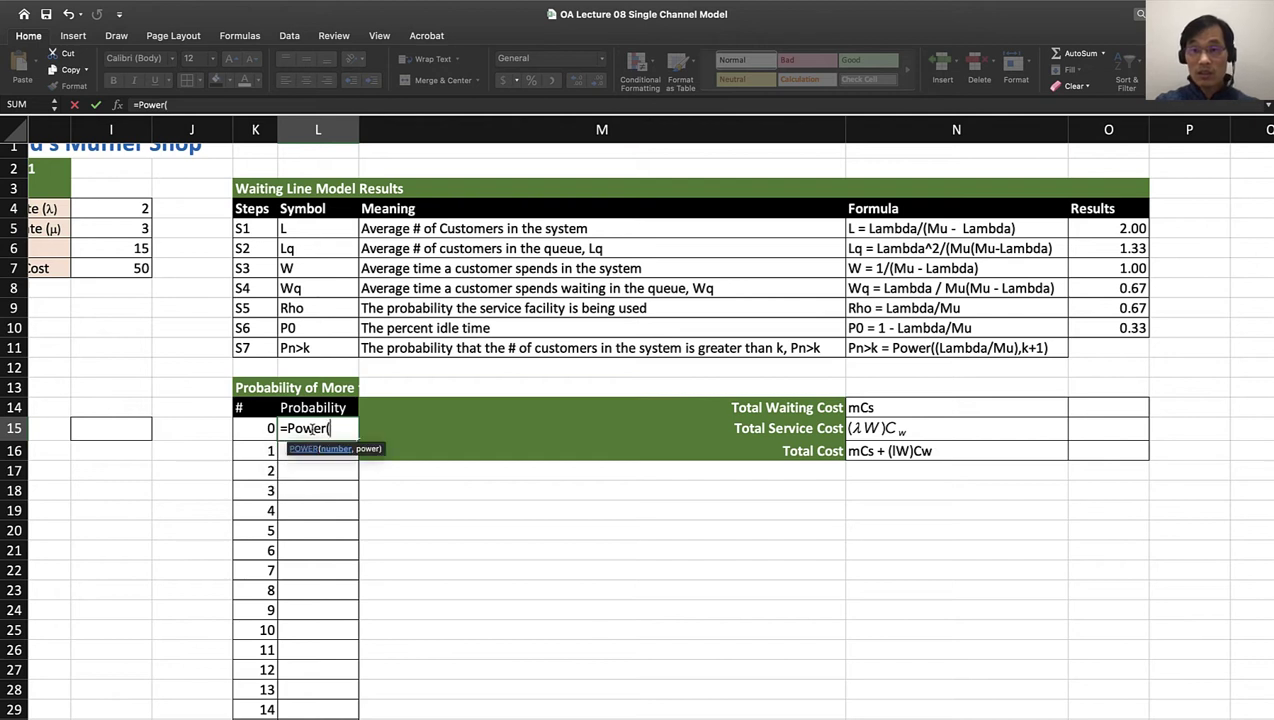
type("(")
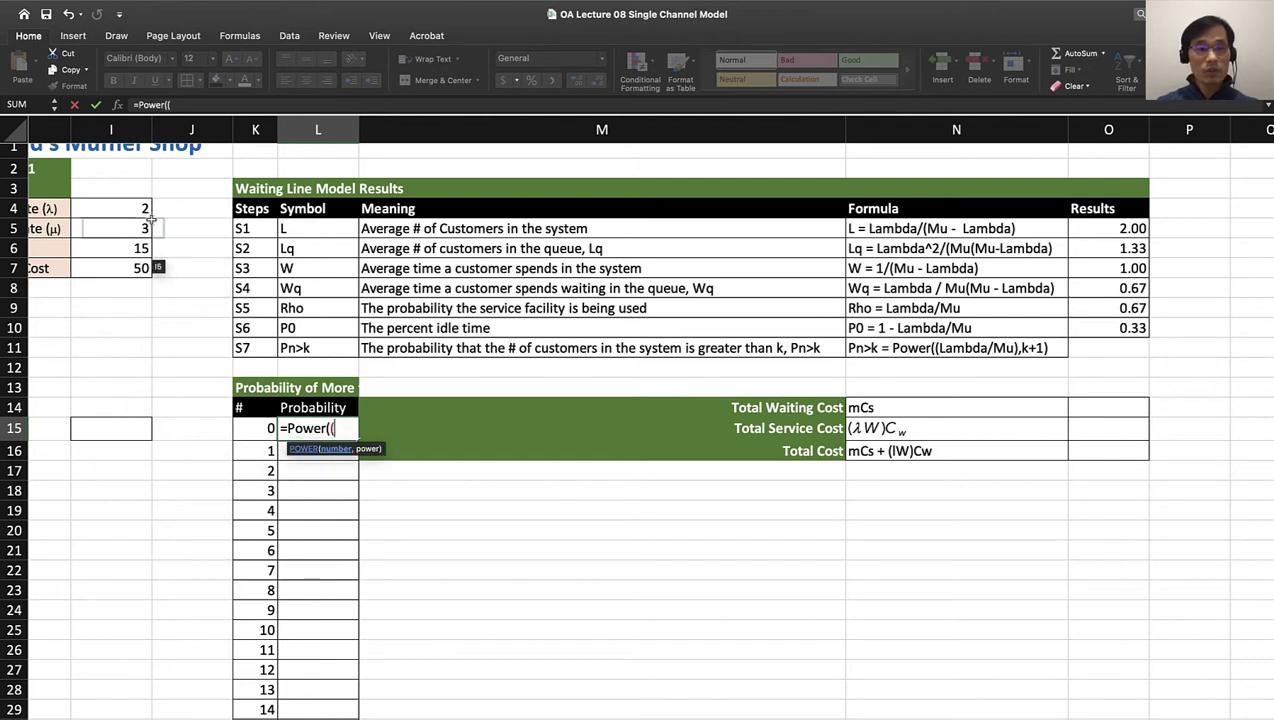
left_click(139, 209)
type("/")
left_click(139, 228)
type("),")
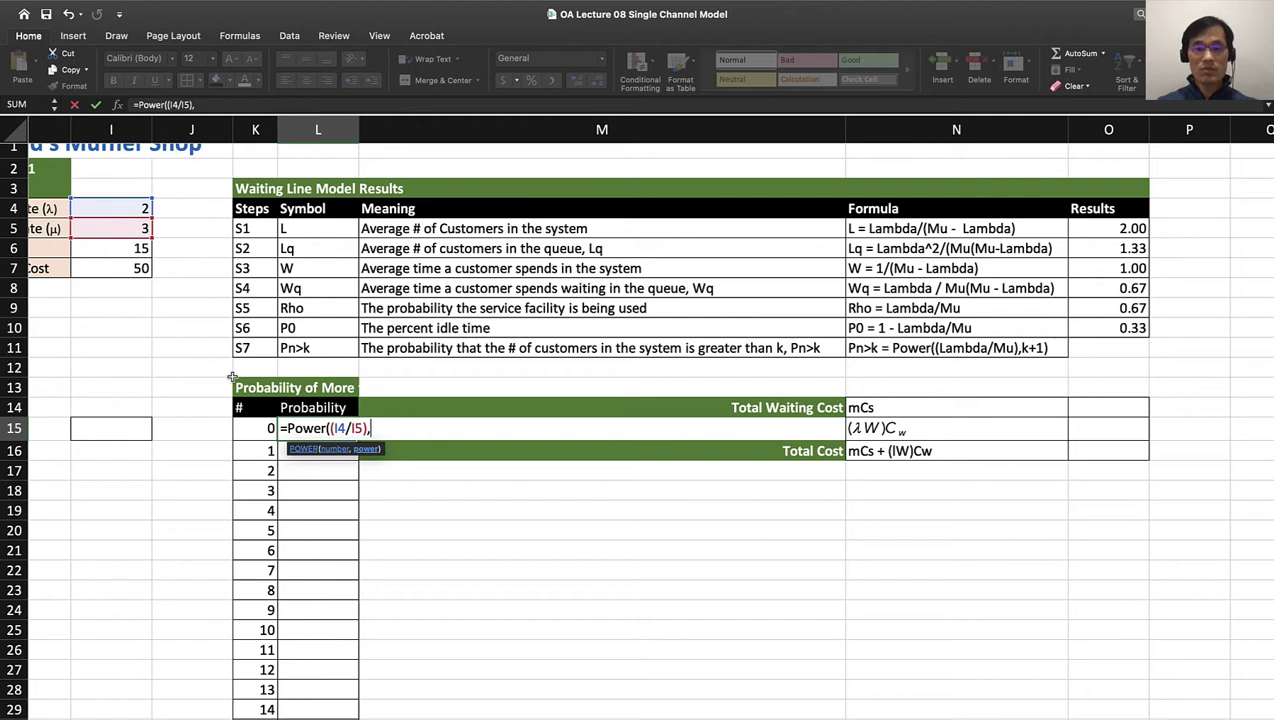
left_click(257, 429)
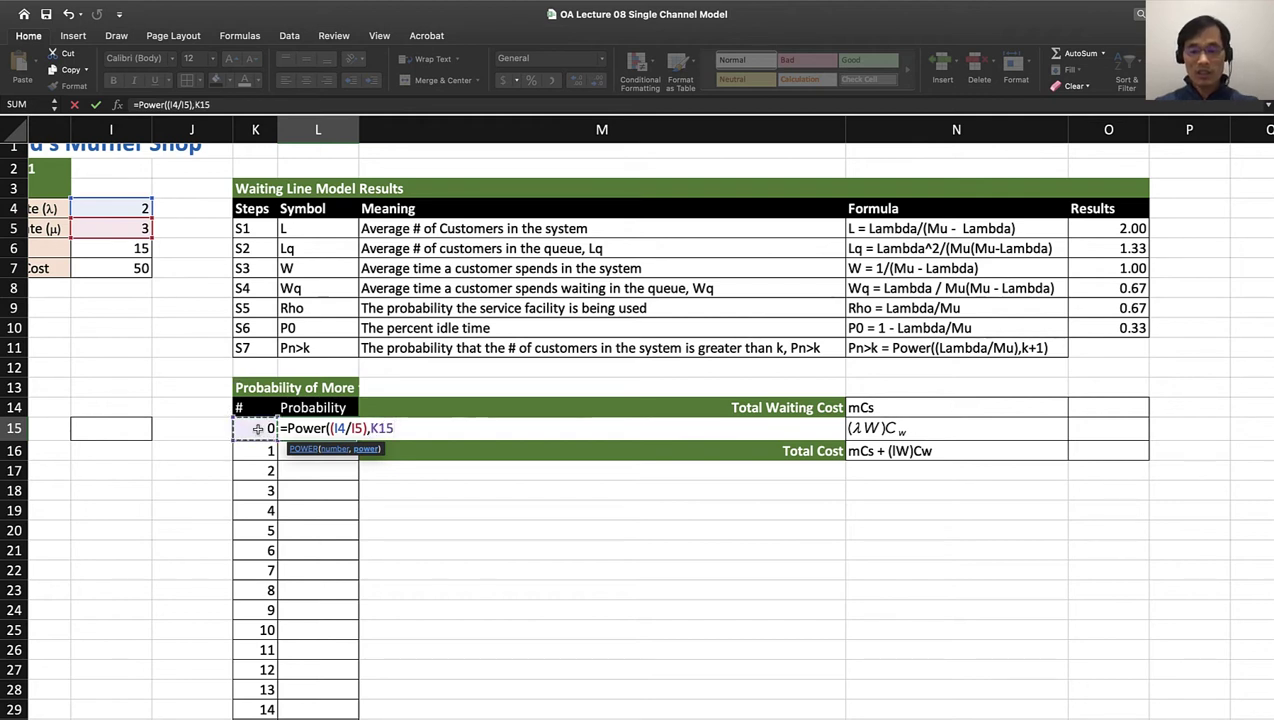
type("+")
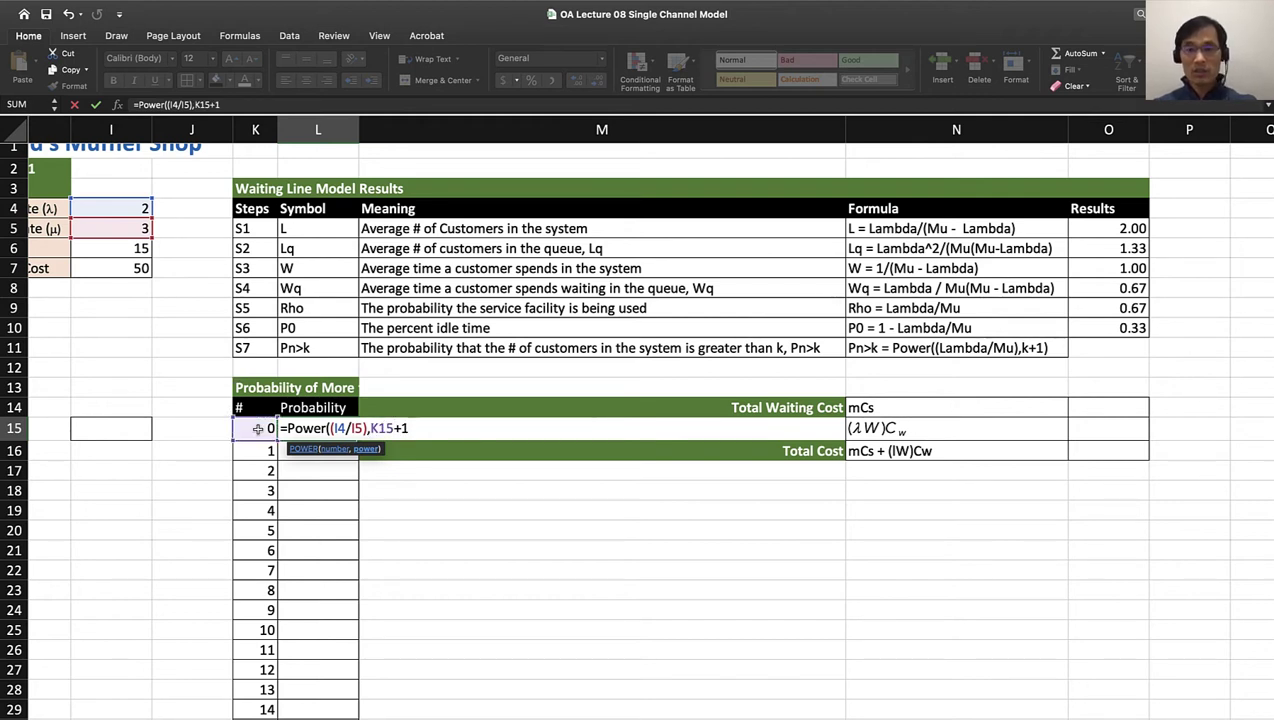
type("1")
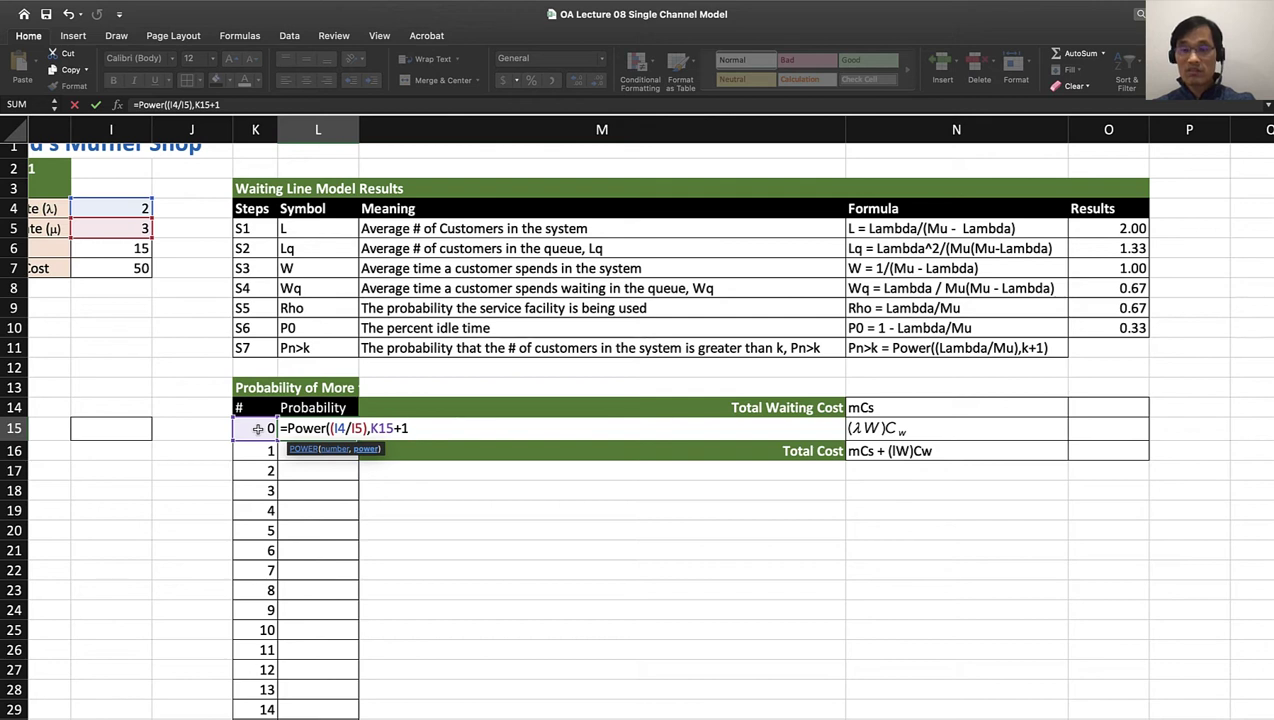
type(")")
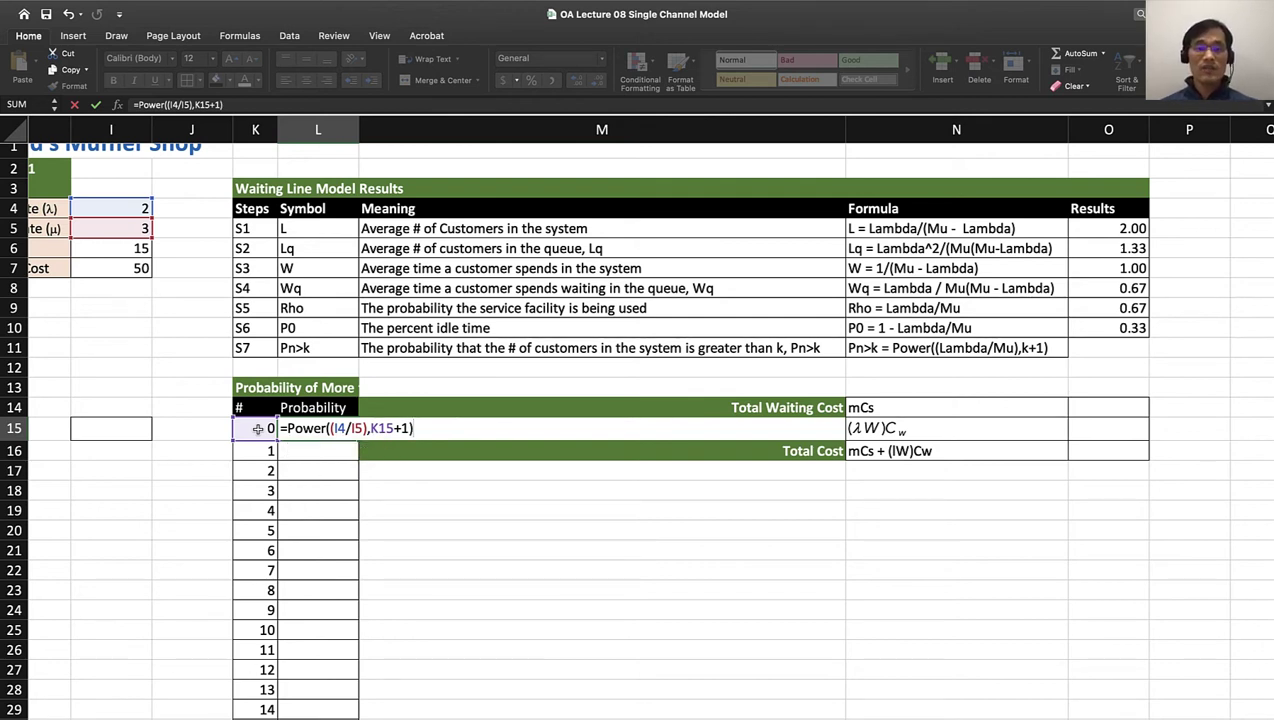
key("Return")
left_click(318, 430)
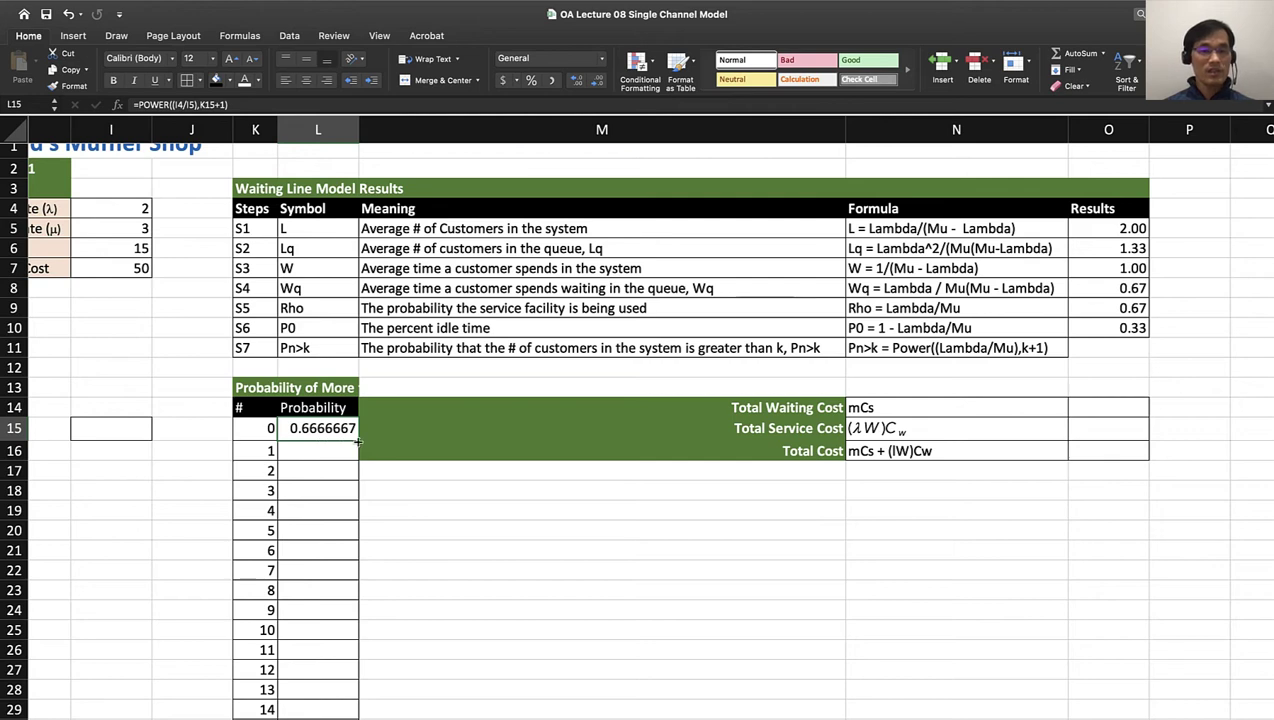
Fill L15 down column L and inspect the shifted references causing #DIV/0! in L18
left_click_drag(358, 440, 332, 714)
scroll(322, 441, "up", 3)
left_click(312, 438)
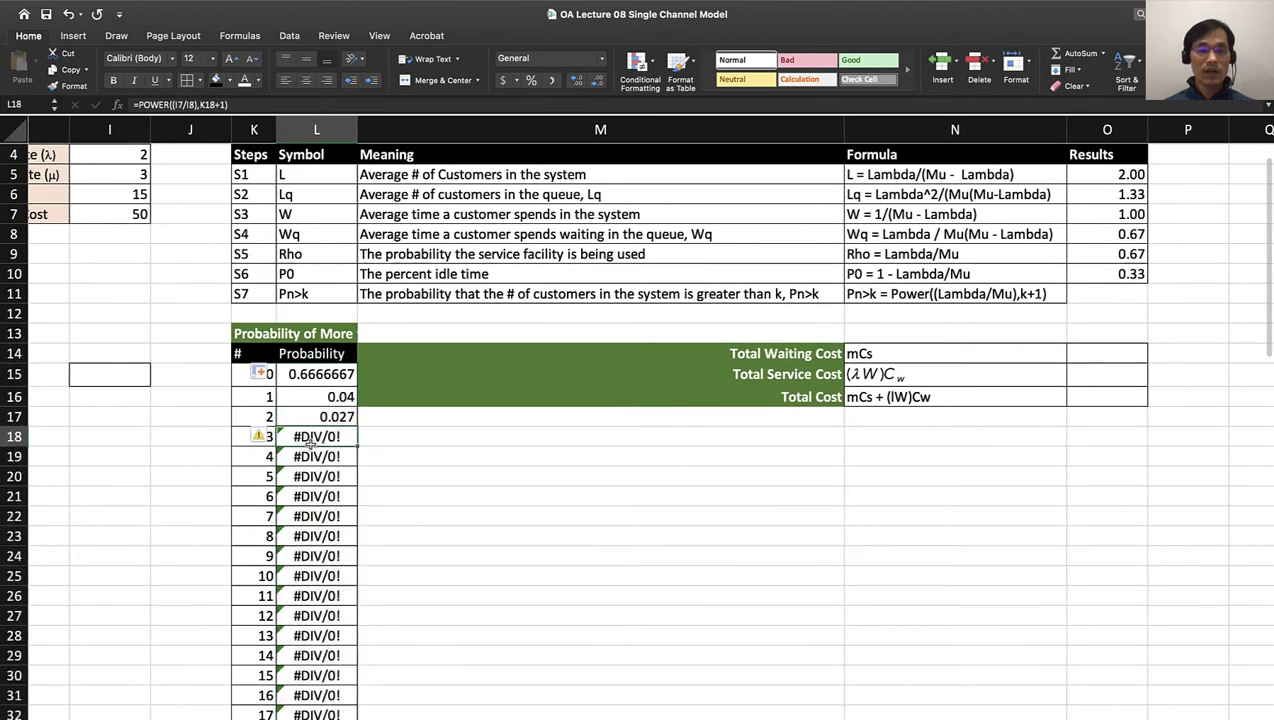
double_click(321, 378)
scroll(458, 513, "up", 3)
scroll(458, 513, "left", 2)
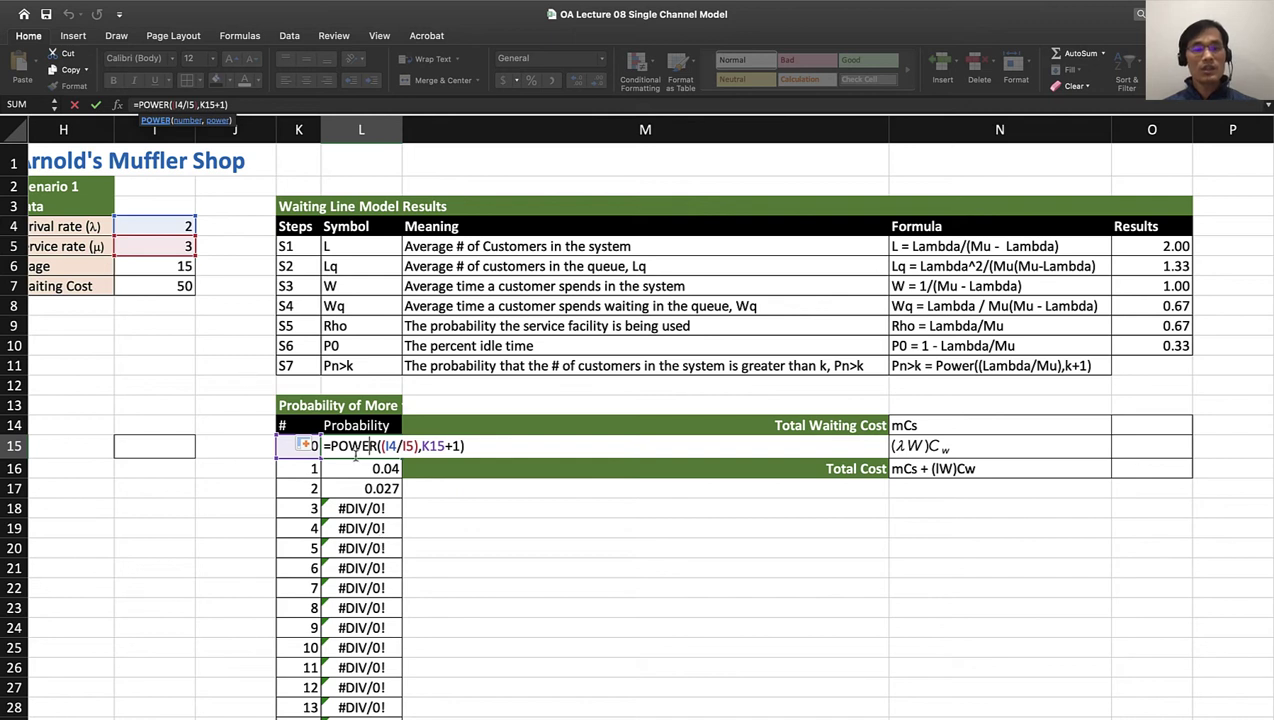
key("Return")
double_click(357, 508)
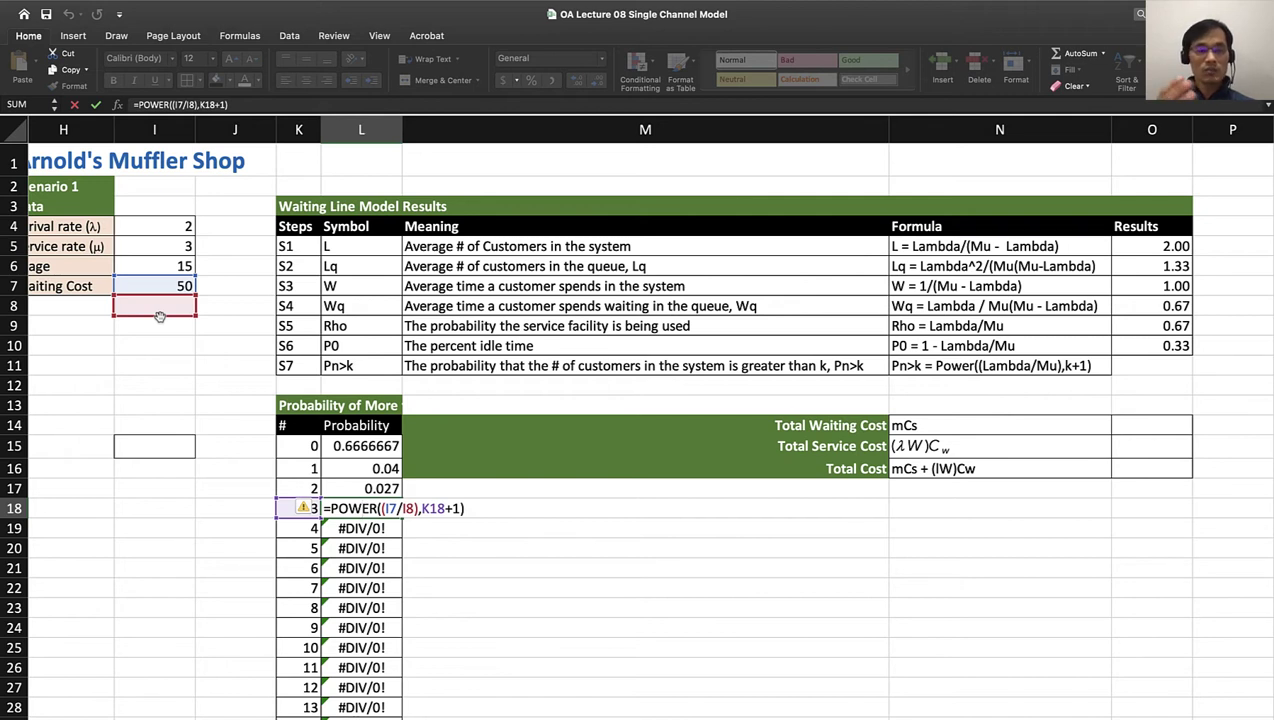
key("Escape")
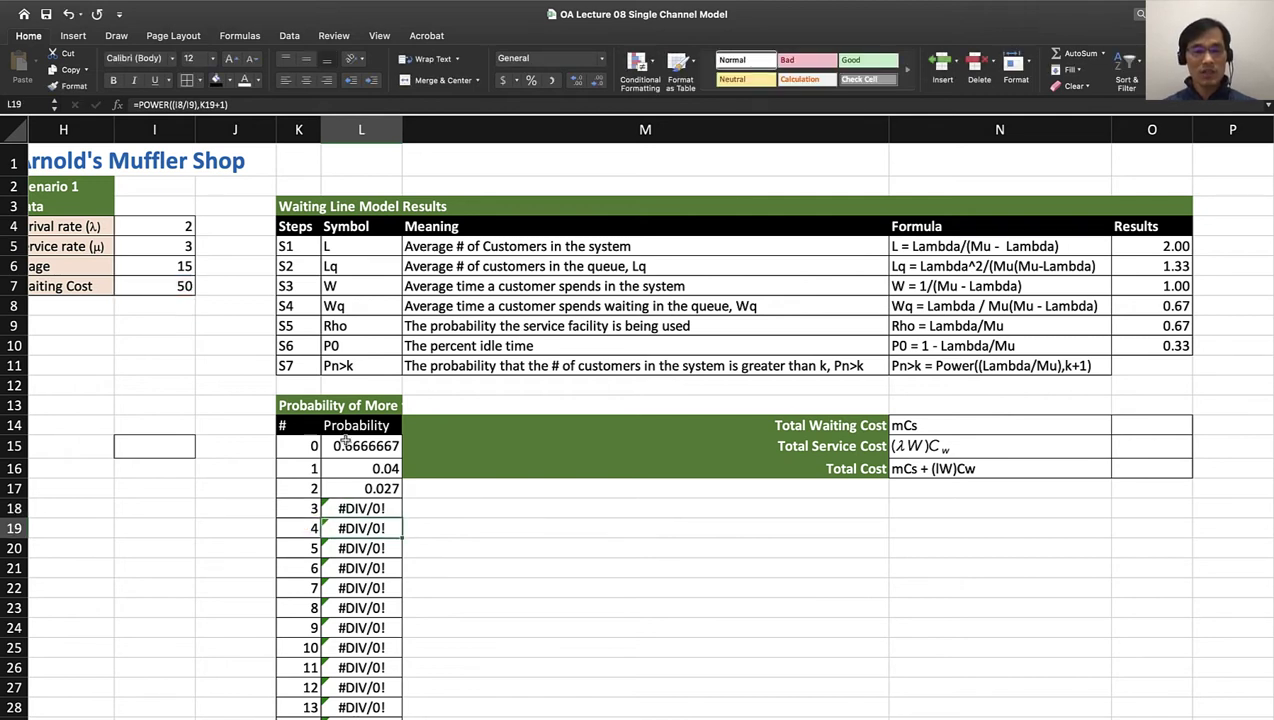
Change L15 to =POWER(($I$4/$I$5),K15+1) with absolute rate references
left_click(352, 446)
double_click(352, 446)
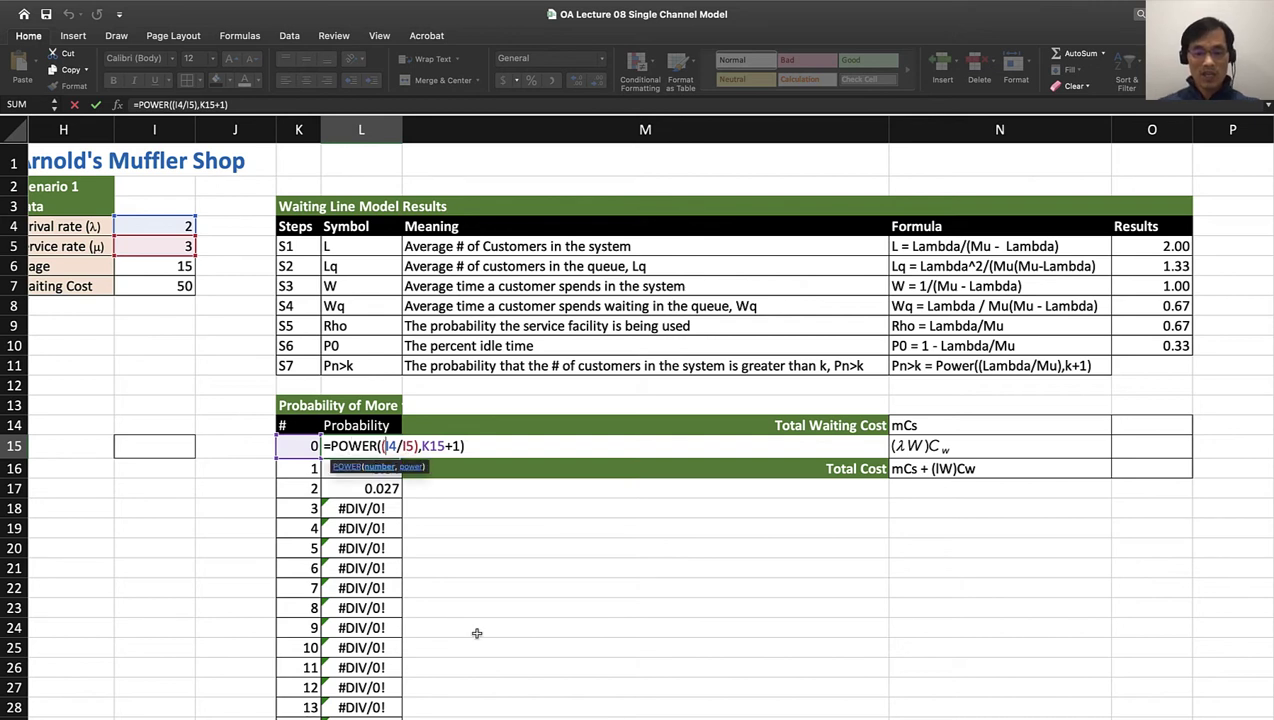
type("$I$4/$")
key("Right")
type("$")
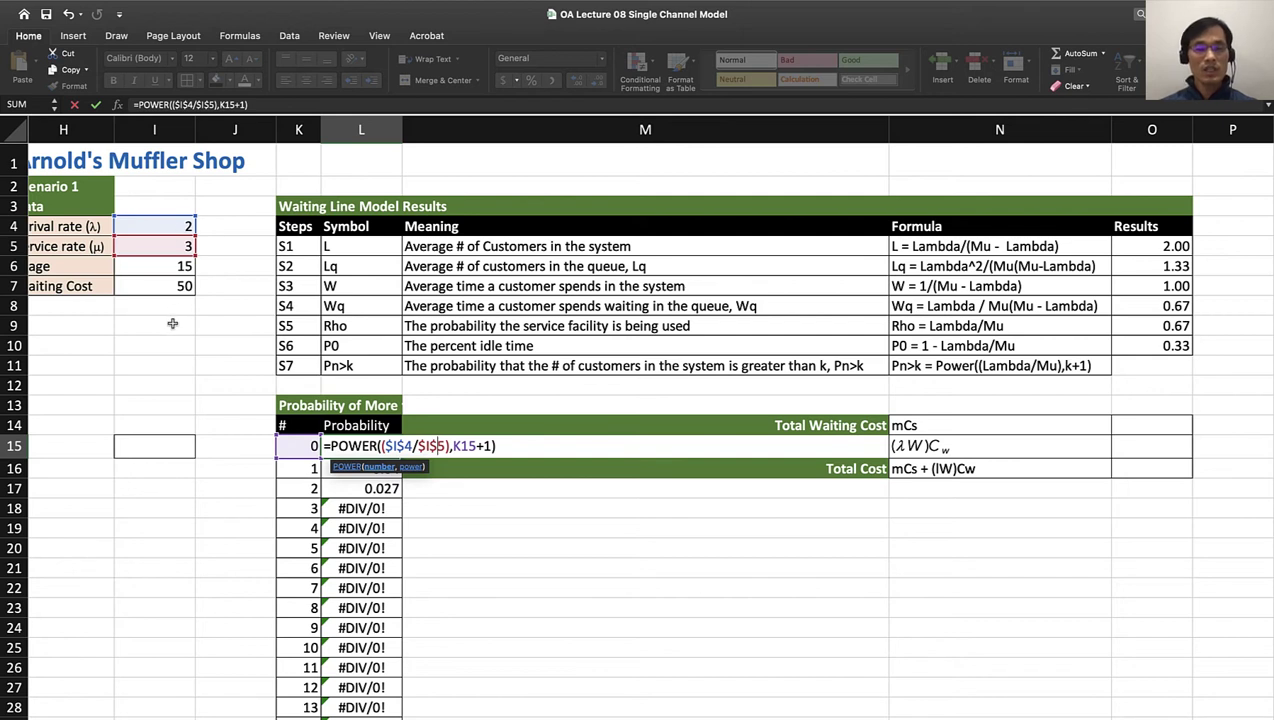
key("Return")
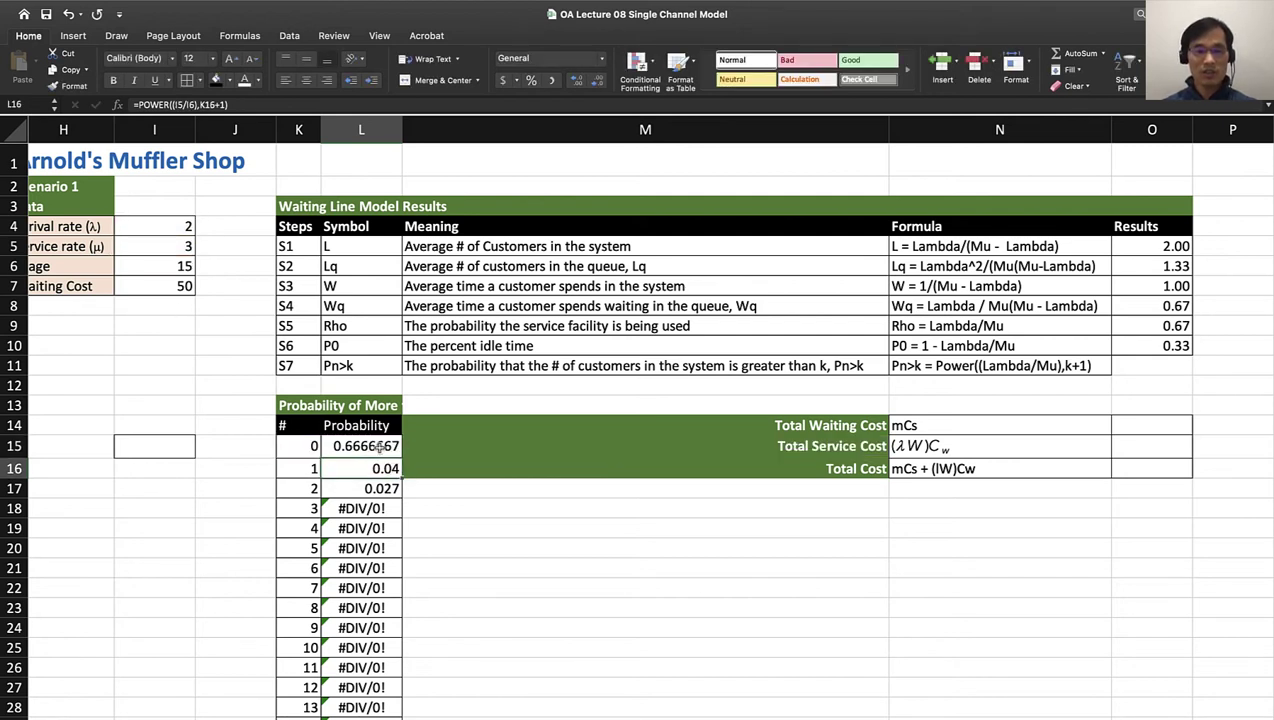
left_click(377, 446)
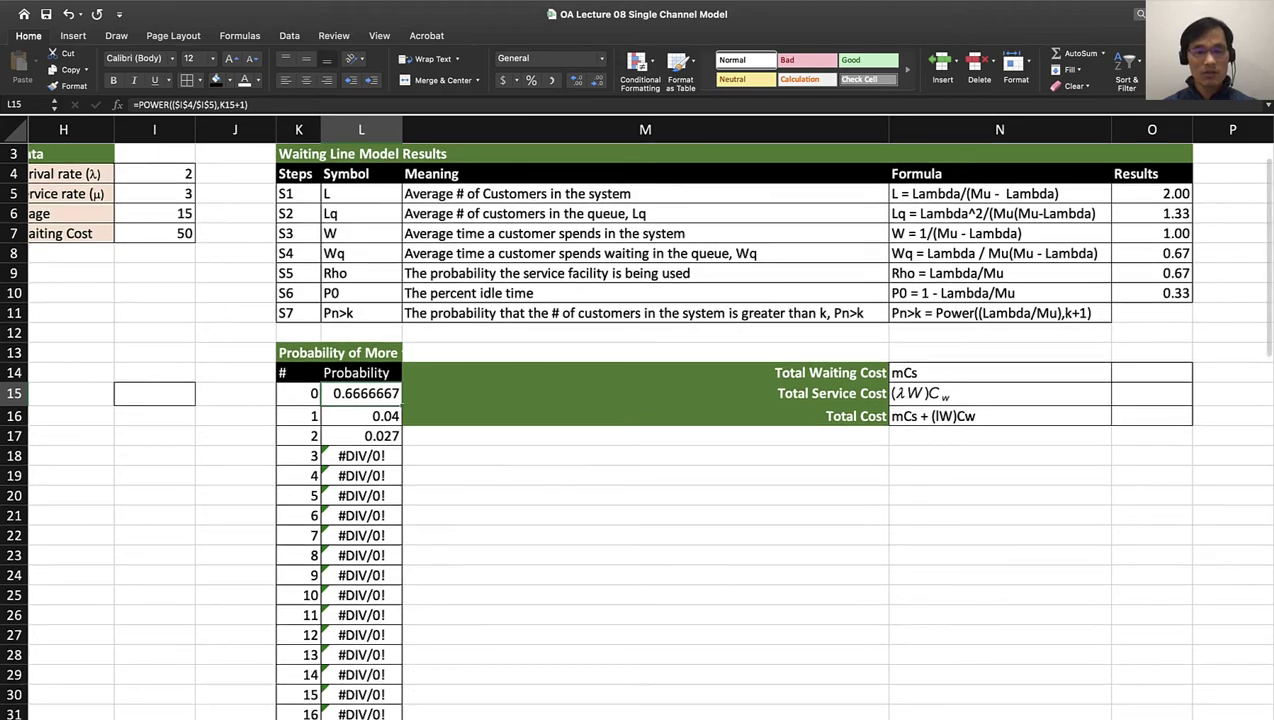
scroll(400, 690, "down", 3)
Fill the corrected L15 formula down to L35 and check the values from the top
left_click_drag(384, 707, 383, 710)
left_click(366, 597)
scroll(366, 597, "up", 2)
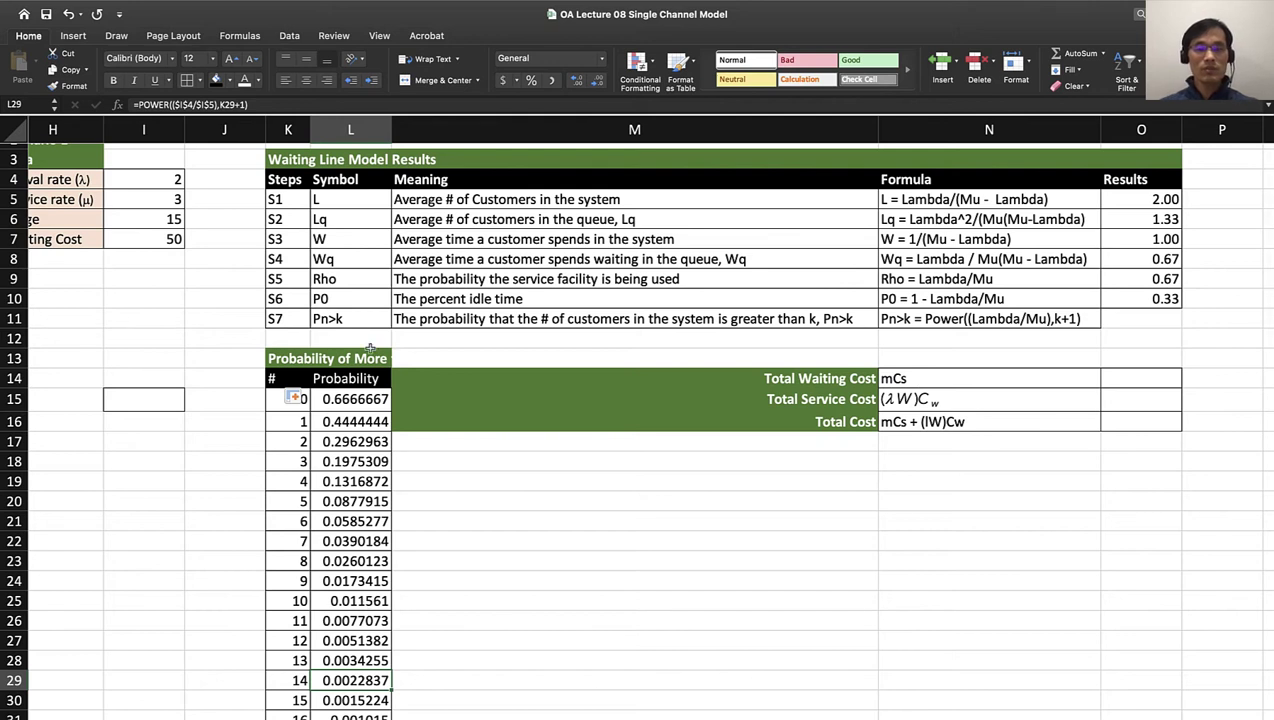
left_click(314, 362)
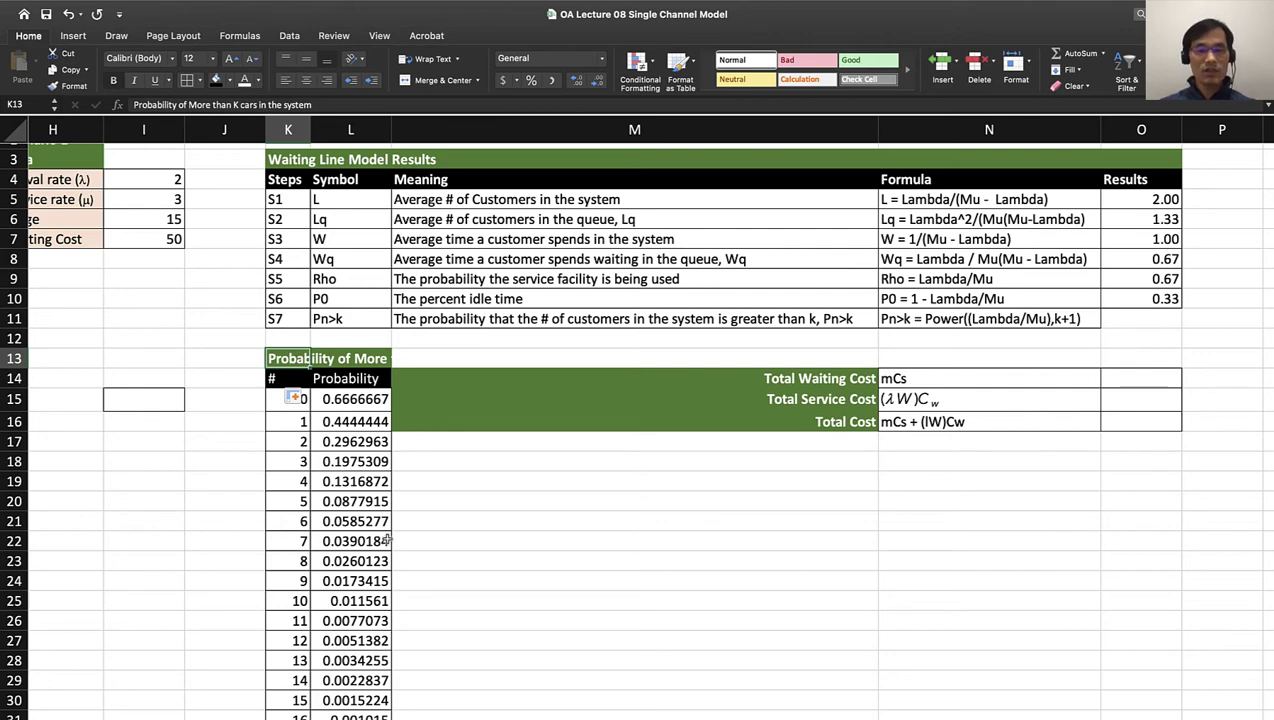
scroll(1062, 456, "up", 3)
scroll(1062, 456, "right", 2)
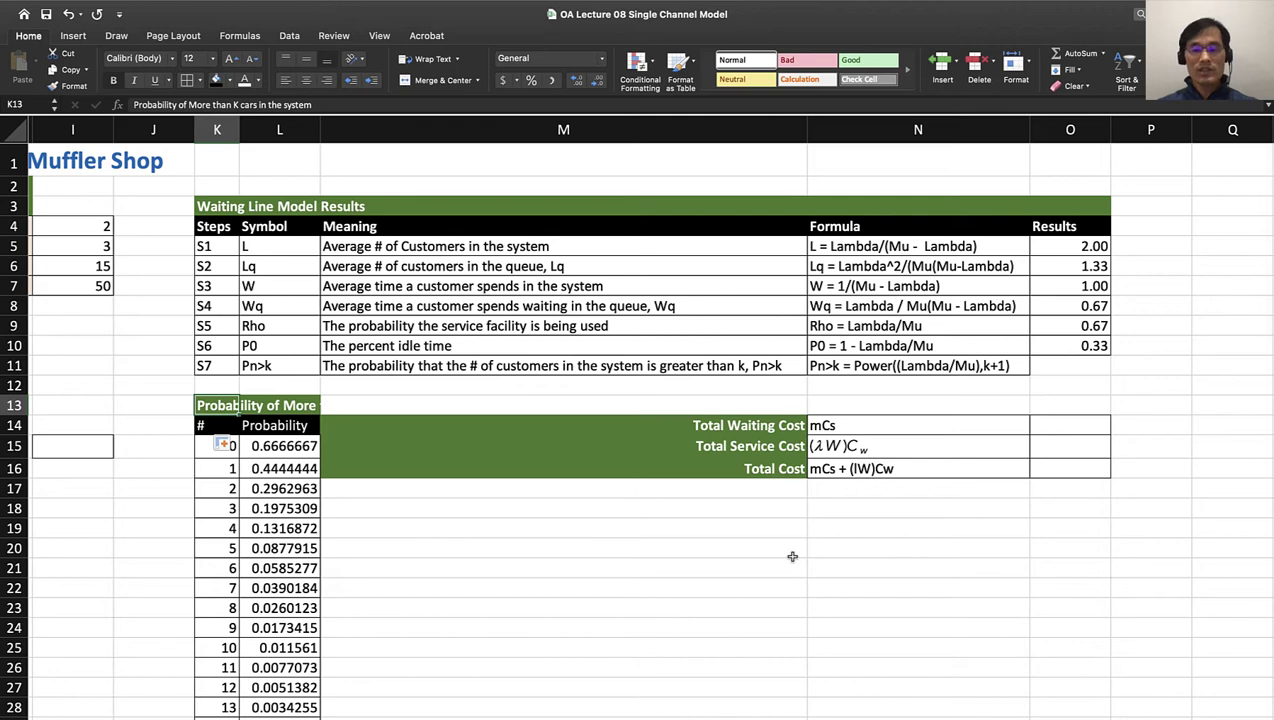
scroll(814, 452, "left", 3)
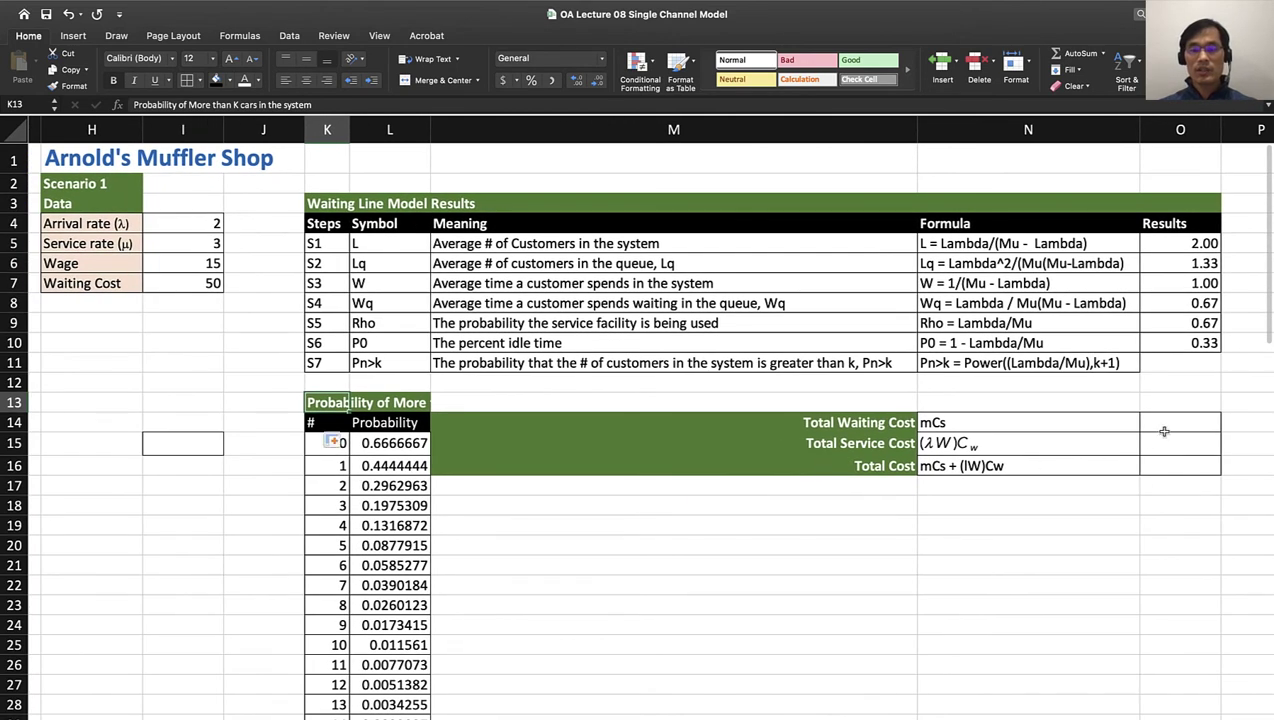
Enter =8*1*I6 in O14 so Total Waiting Cost shows 120
left_click(1157, 423)
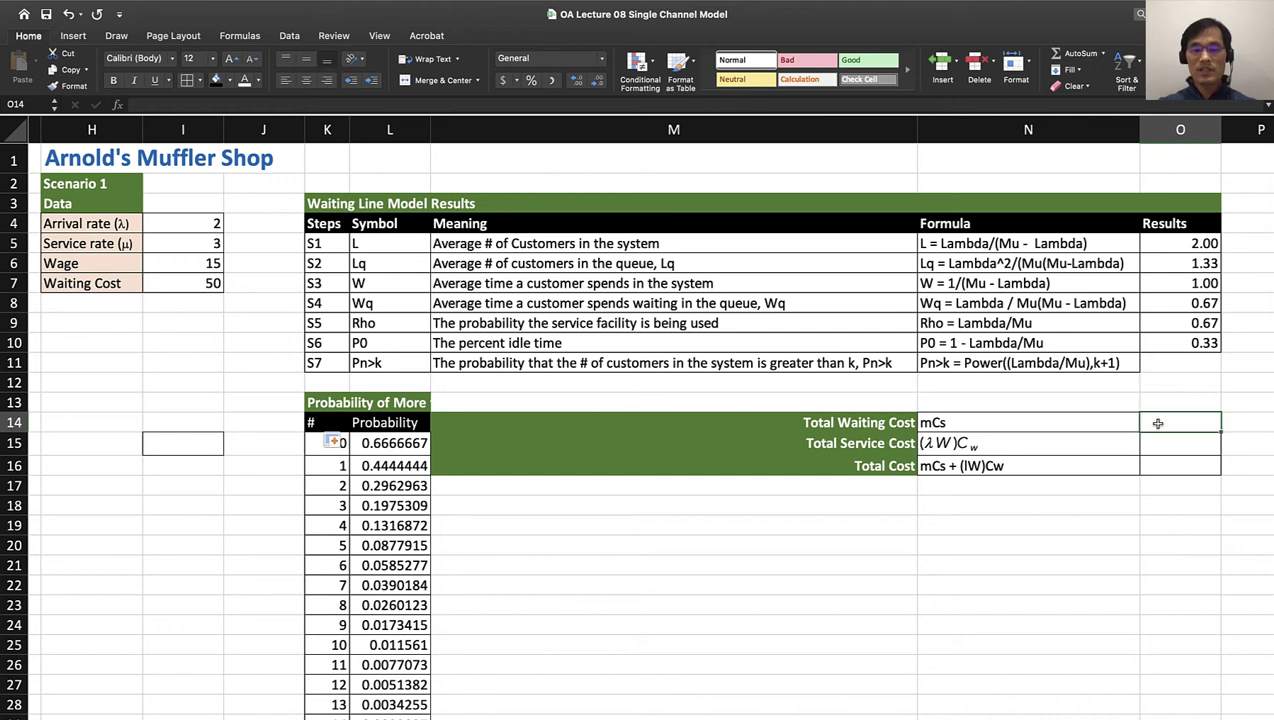
type("=1*")
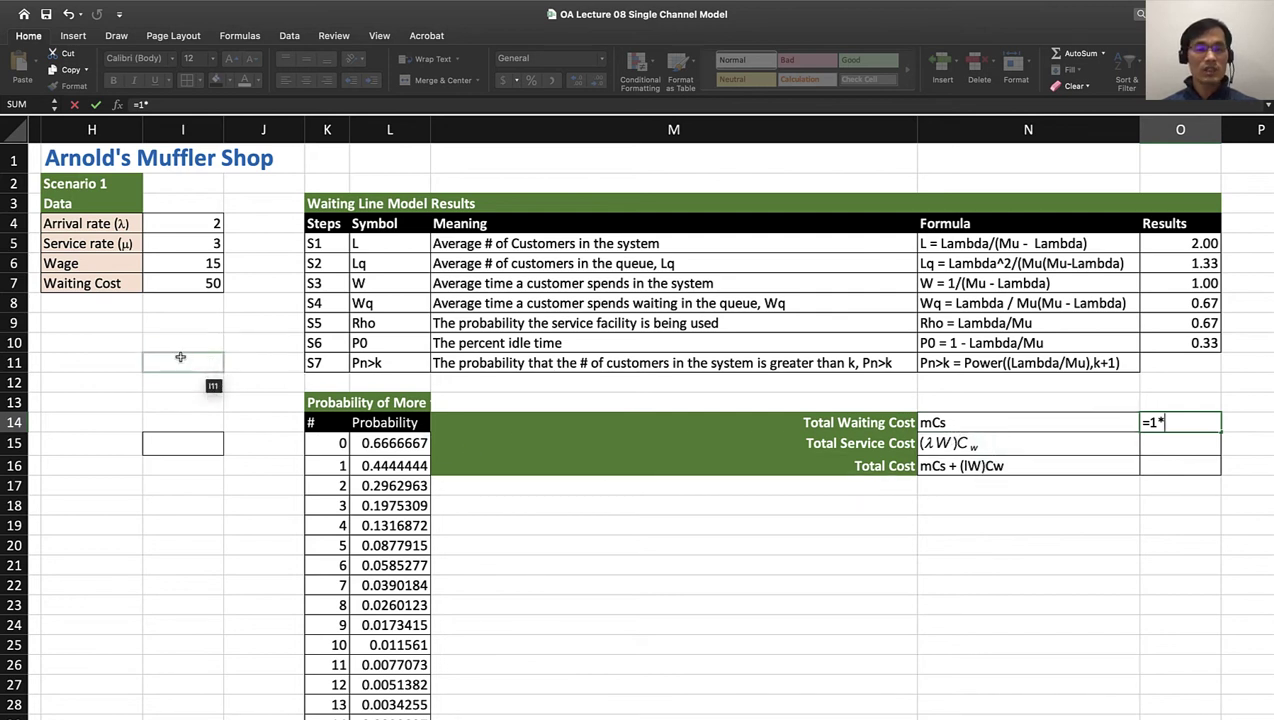
left_click(175, 262)
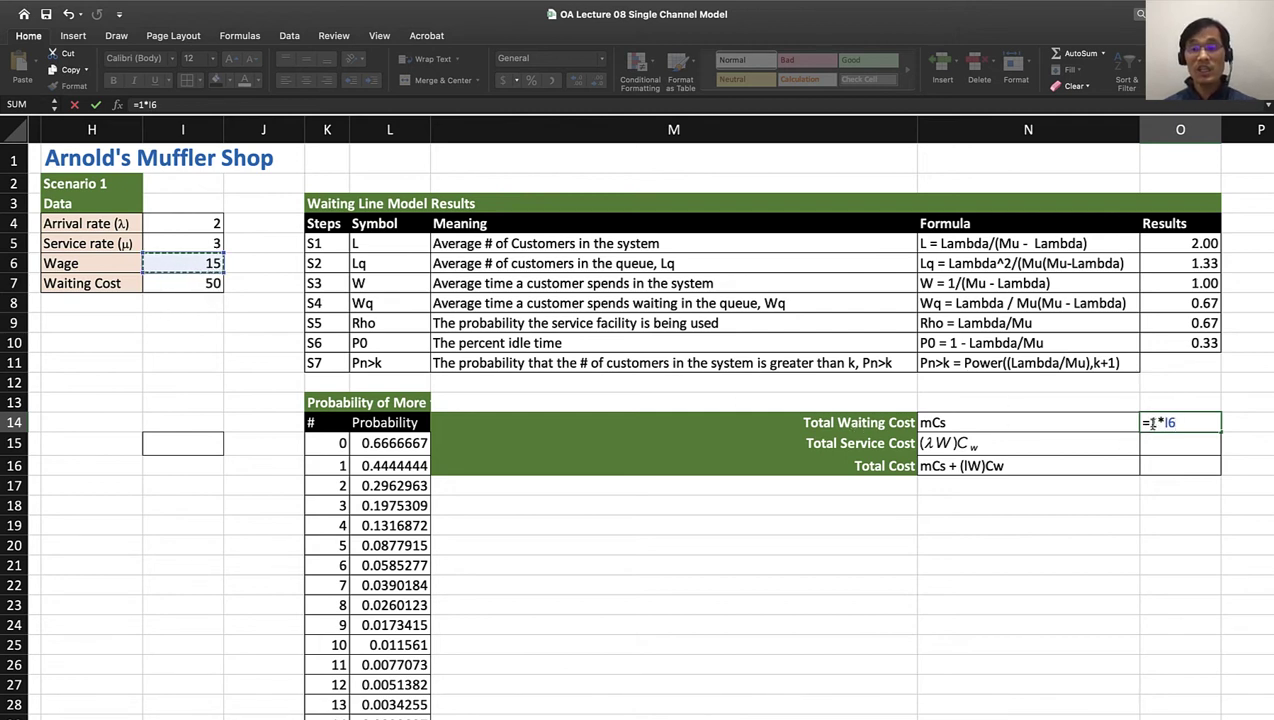
left_click(1152, 422)
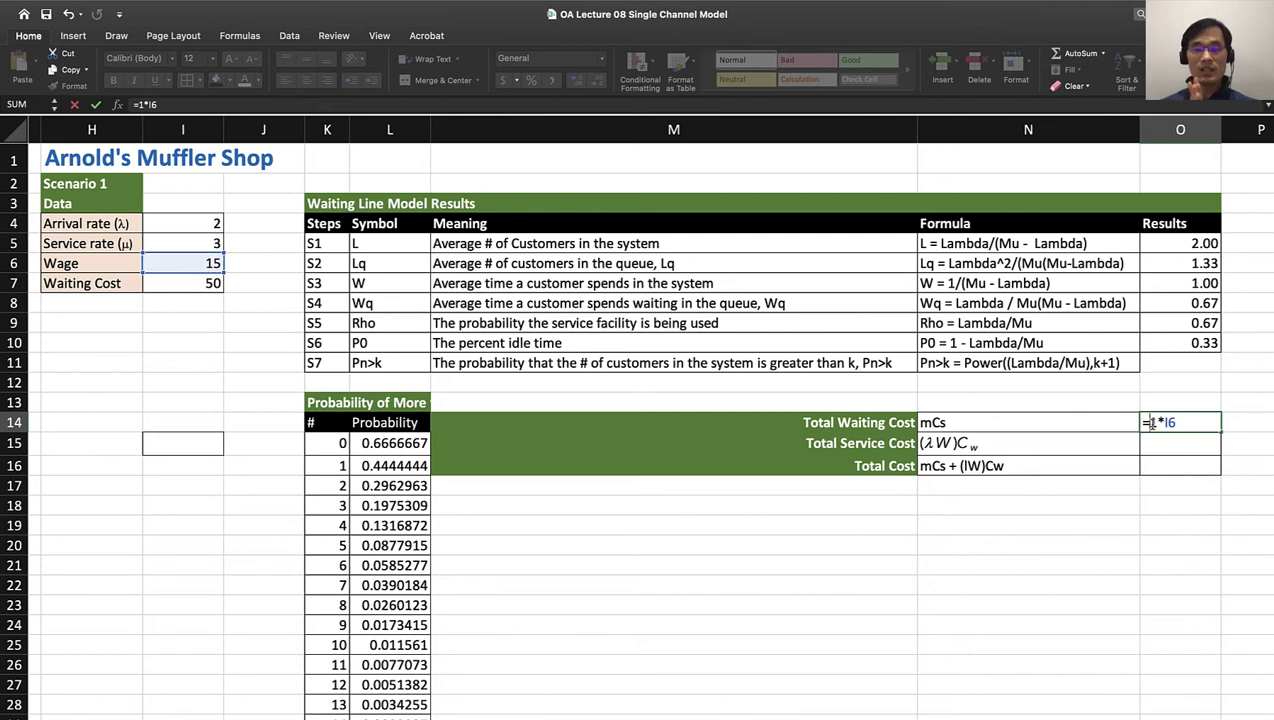
type("8*")
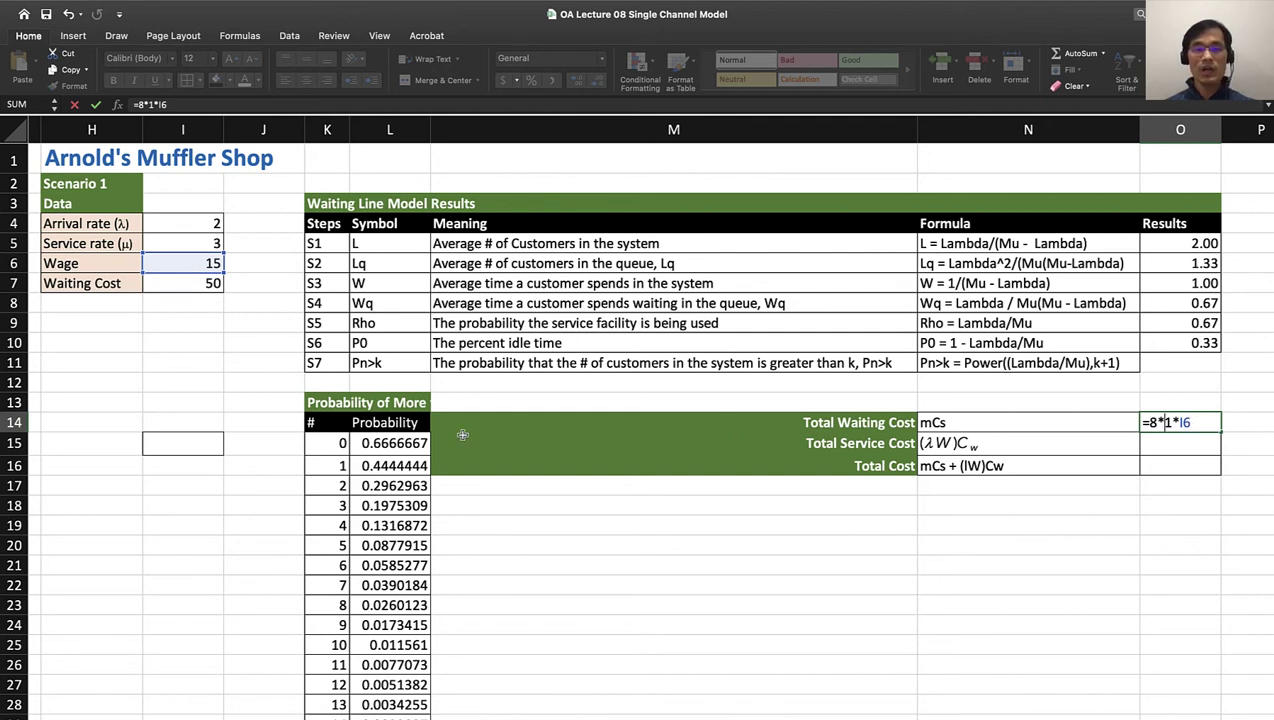
key("Return")
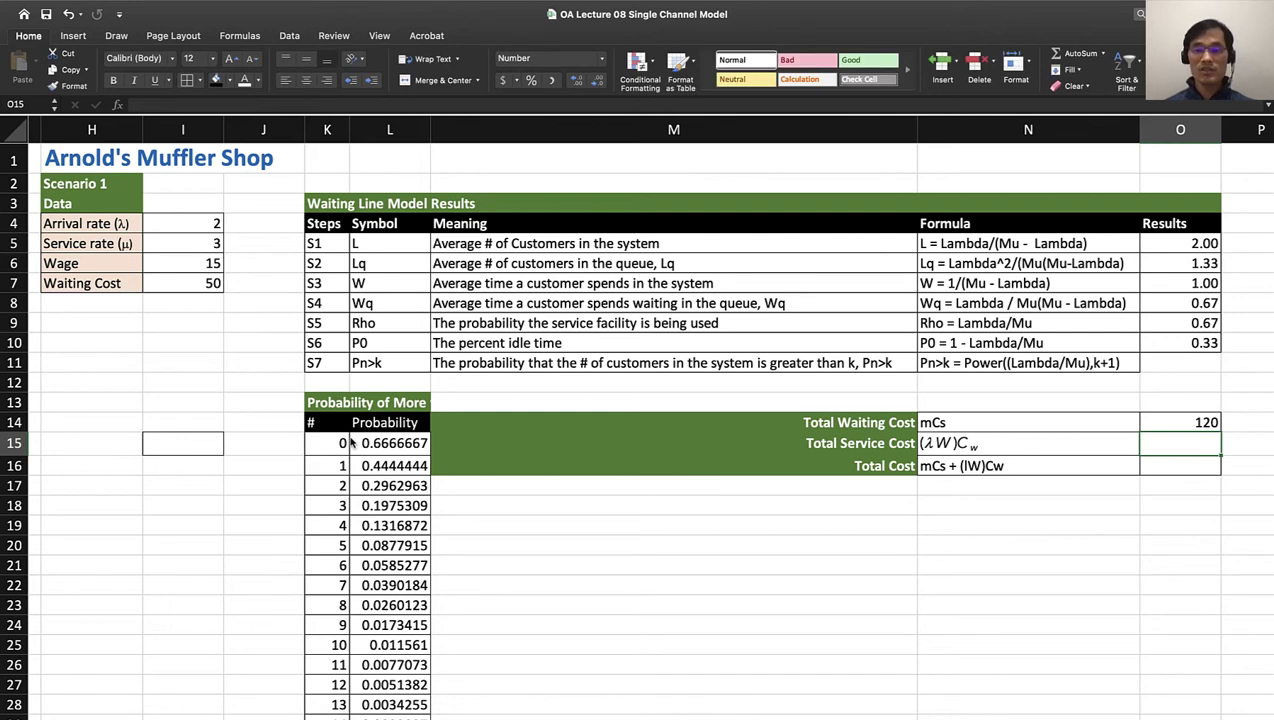
Rename the M14 label to 'Total Daily Waiting Cost'
double_click(843, 422)
type("Daily")
key("Return")
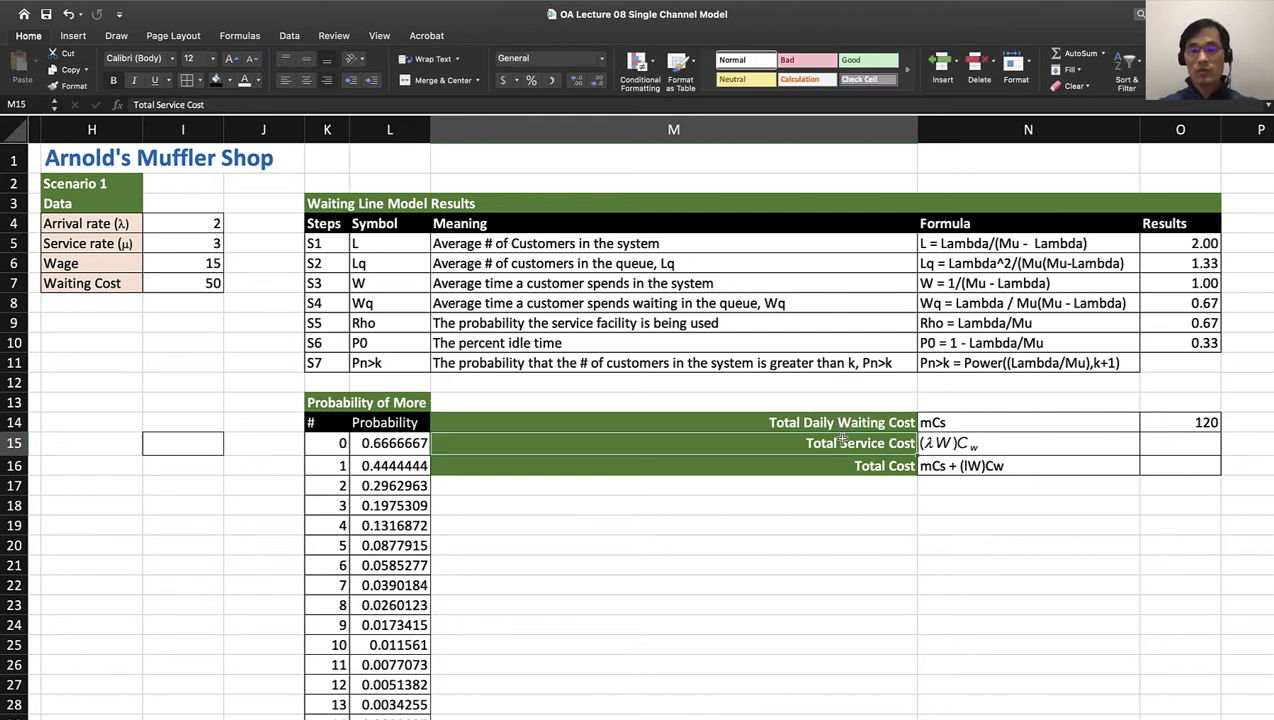
Rename the M15 label to 'Total Daily Service Cost', correcting the 'Ddaily' typo
double_click(841, 440)
key("Return")
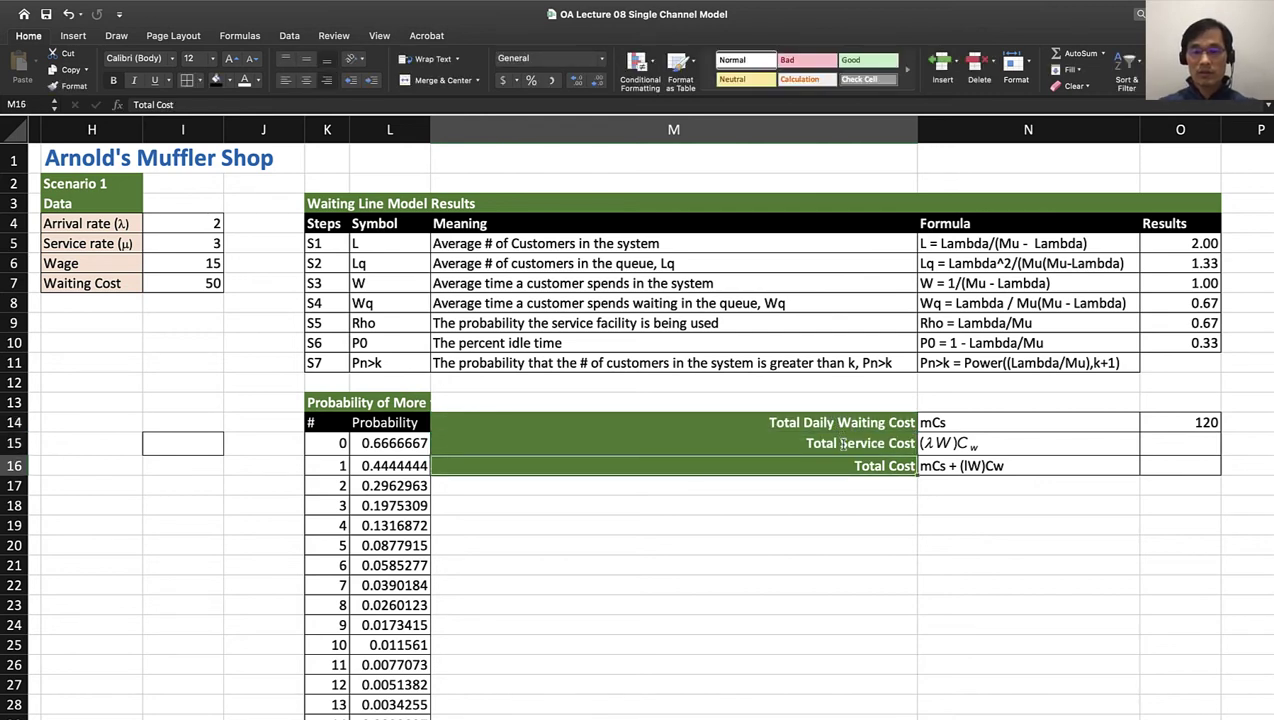
double_click(841, 442)
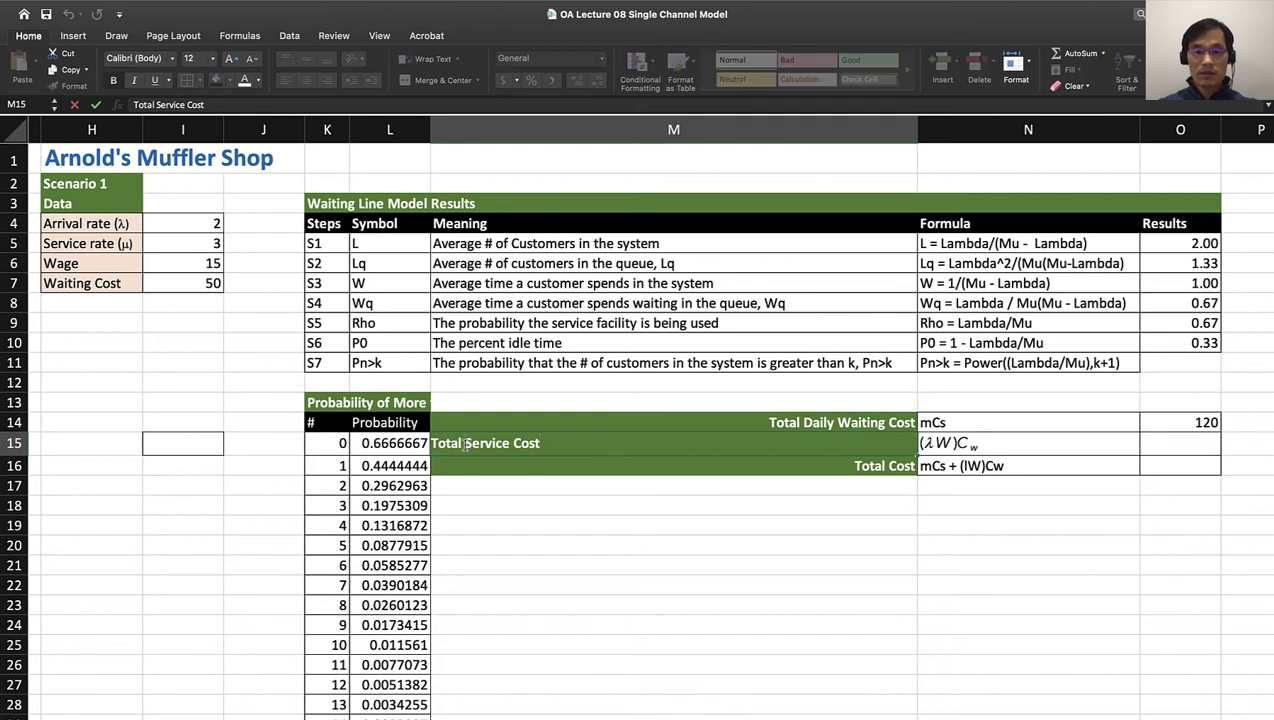
type("Ddaily")
key("Return")
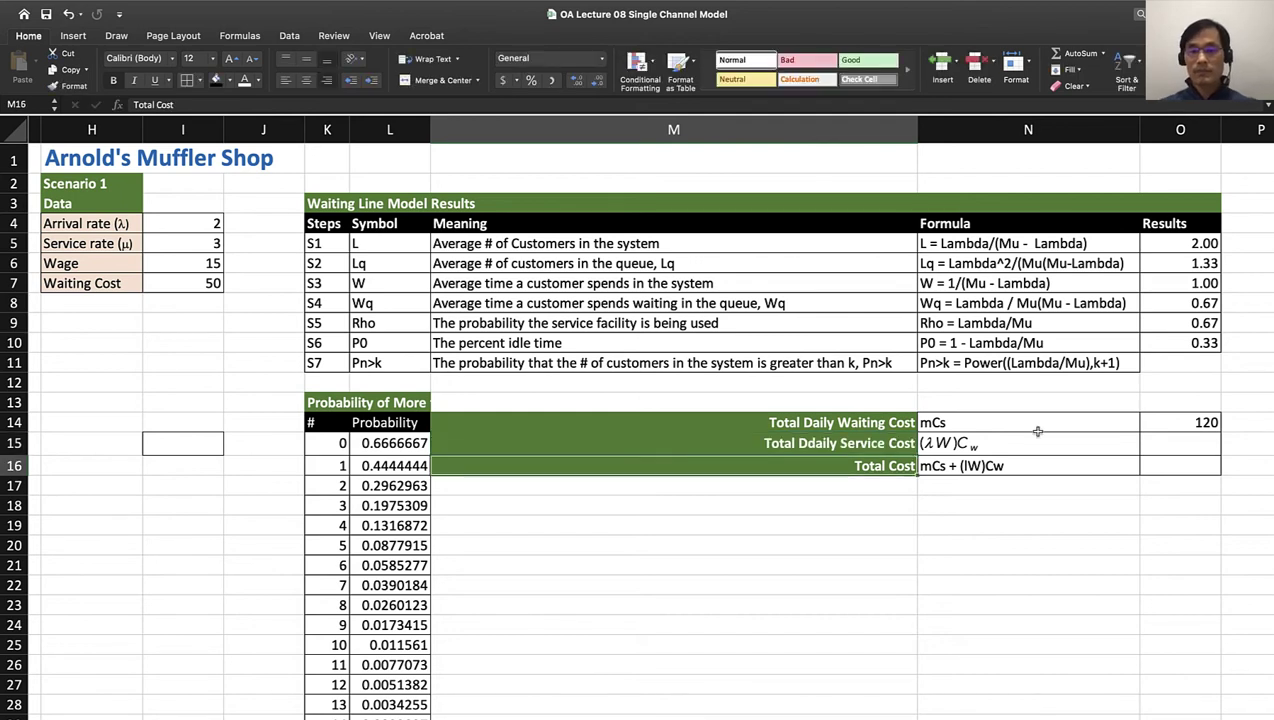
double_click(818, 443)
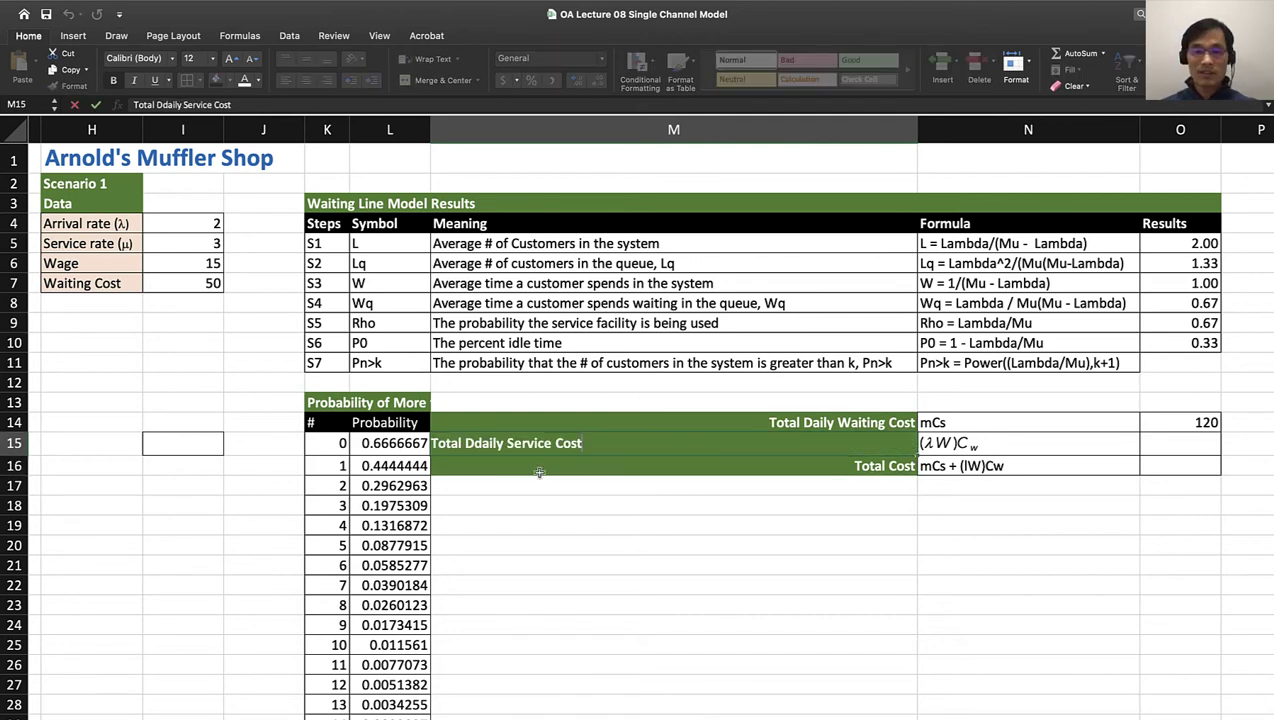
left_click(483, 447)
key("BackSpace")
key("Return")
left_click(1180, 445)
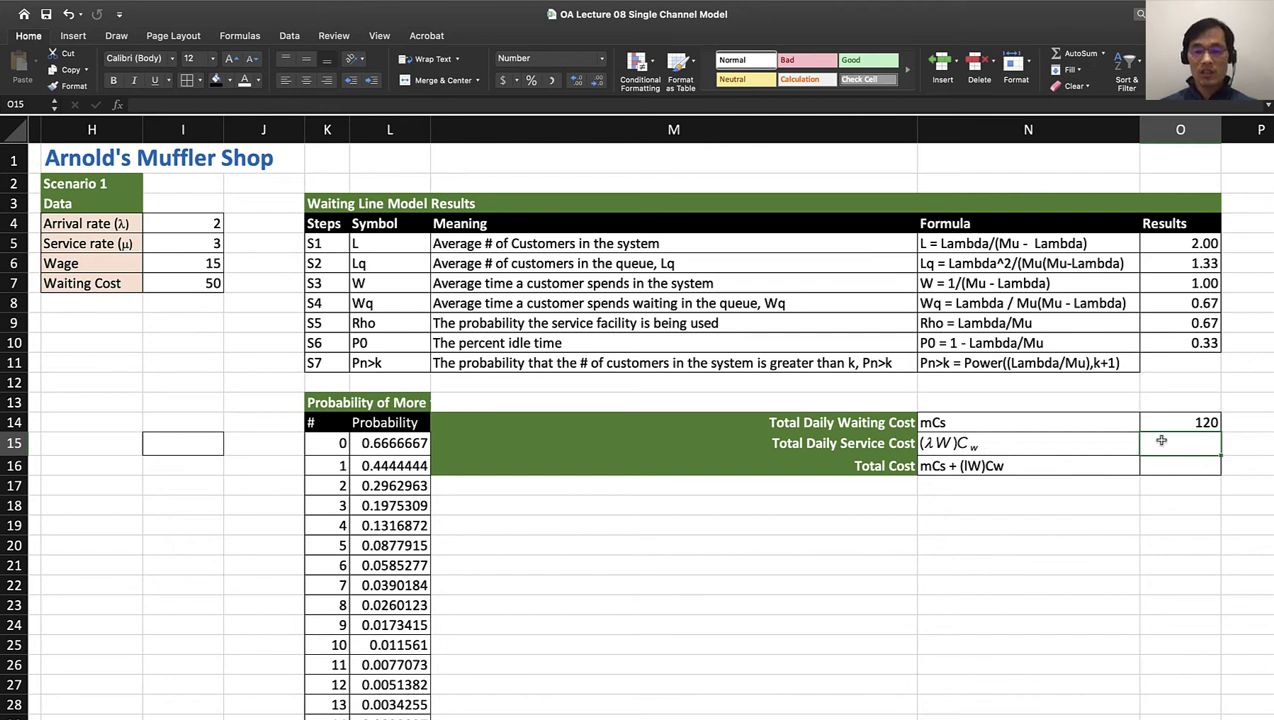
Build the O15 service cost formula from the arrival rate, W and the cost rate
type("=")
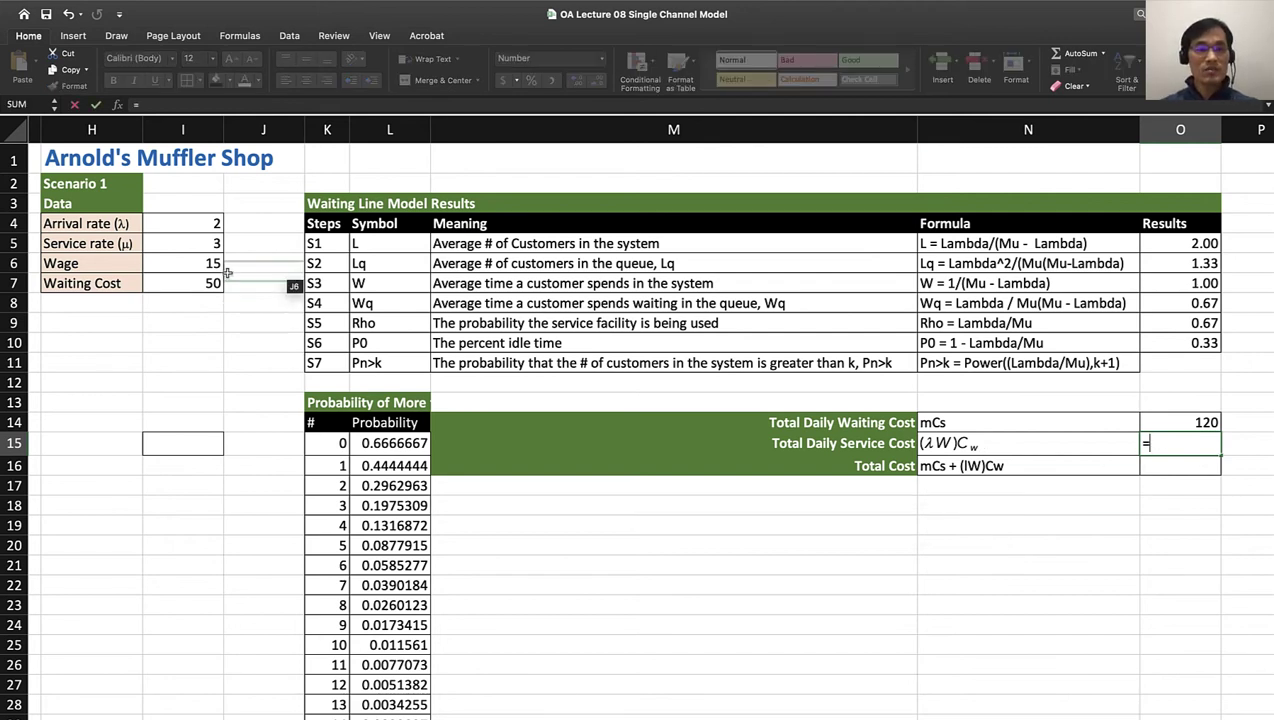
left_click(202, 226)
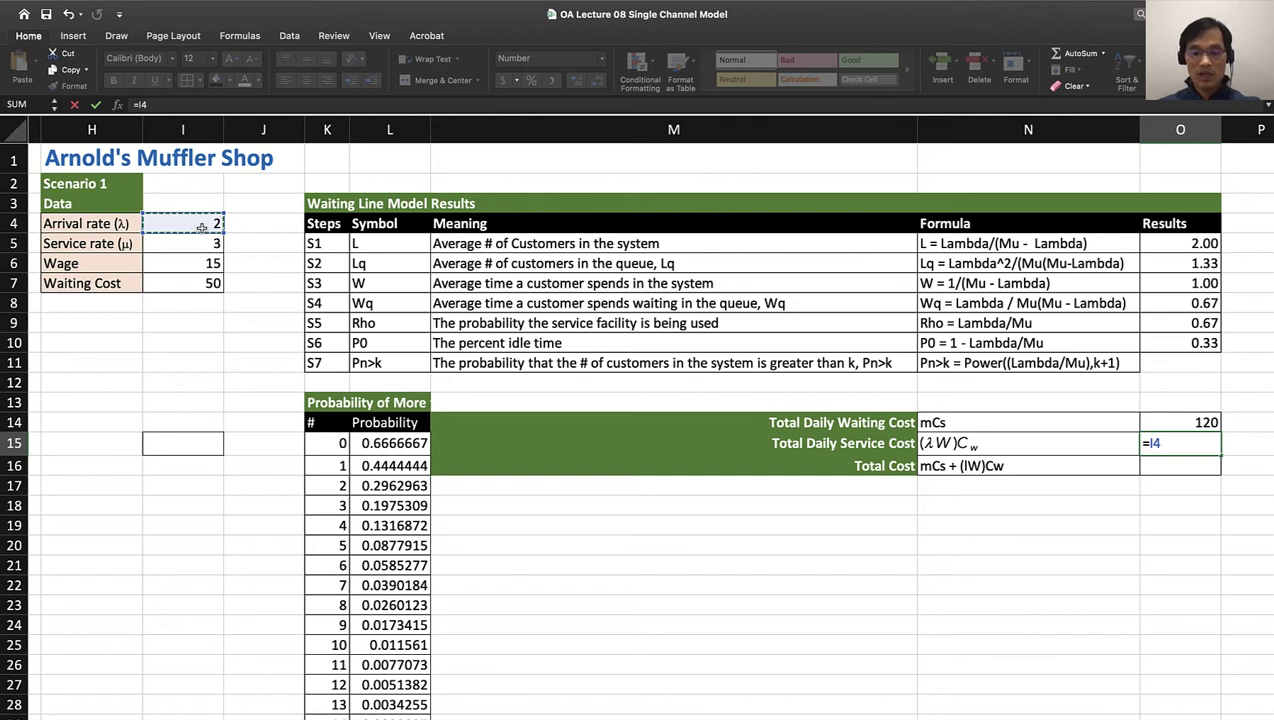
type("*")
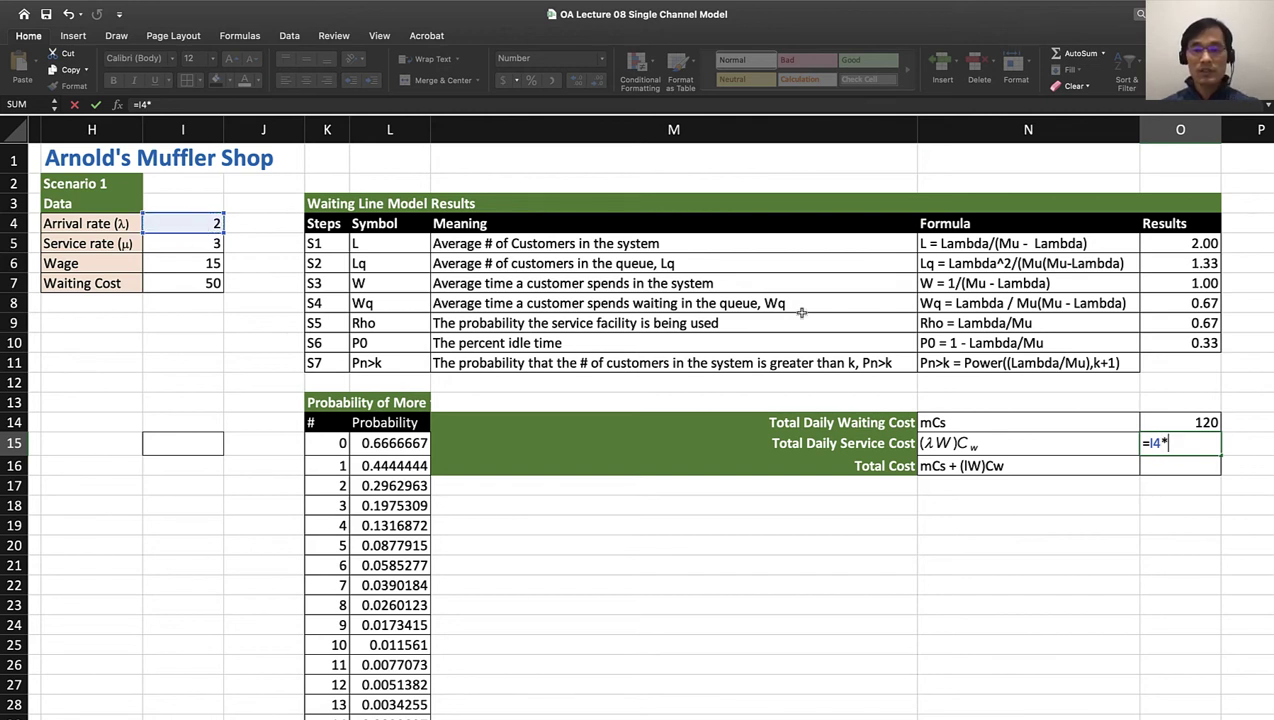
left_click(1196, 283)
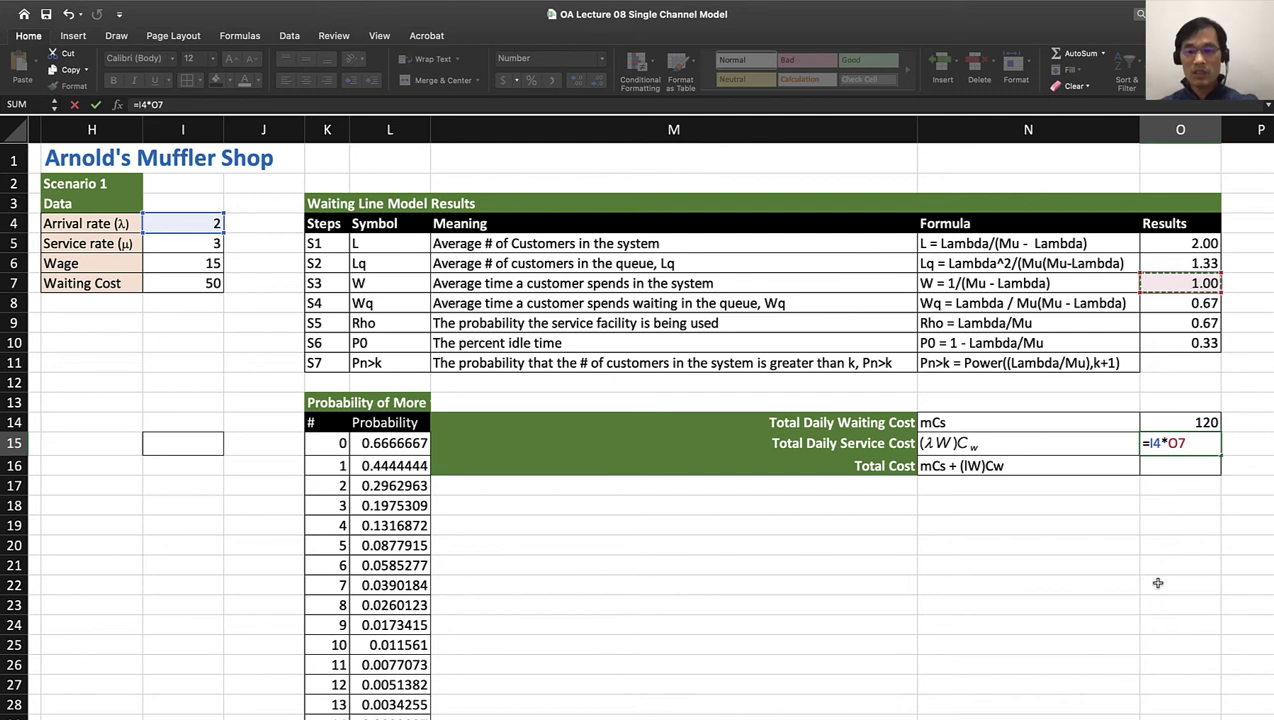
type("*")
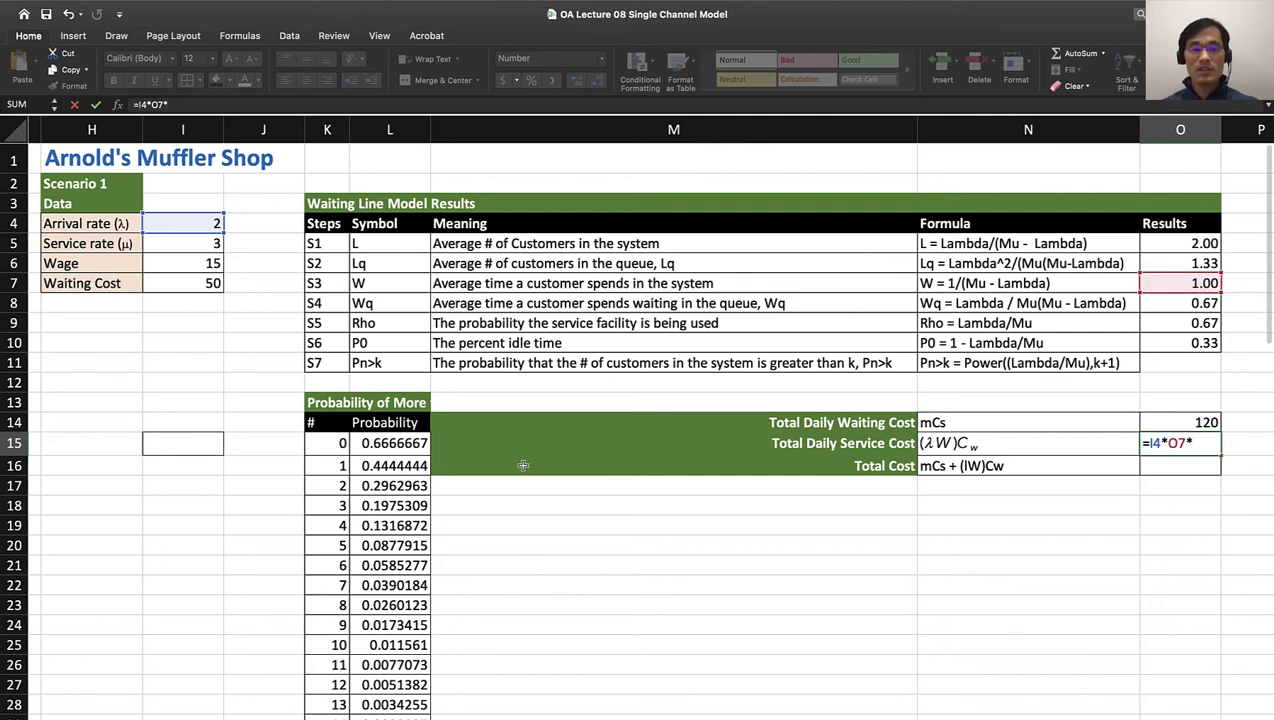
left_click(191, 285)
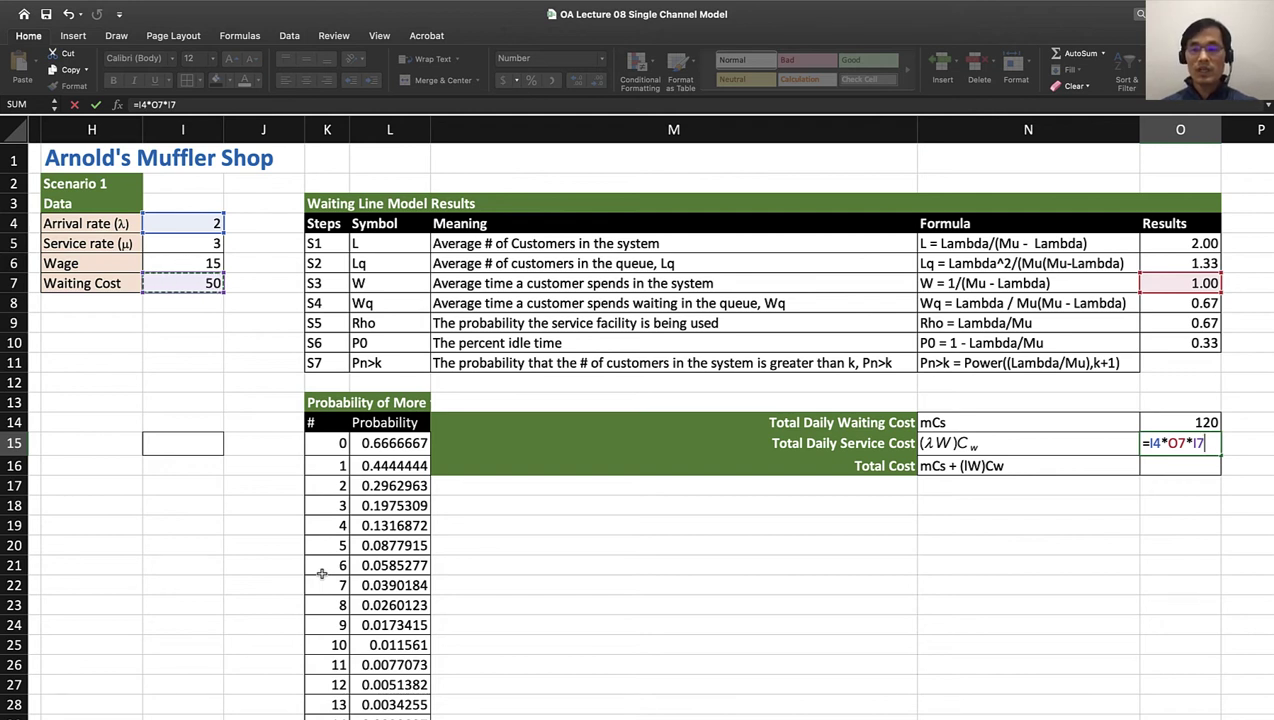
Multiply the service cost formula by 8 for an 8-hour day, giving 800.00
left_click(1149, 443)
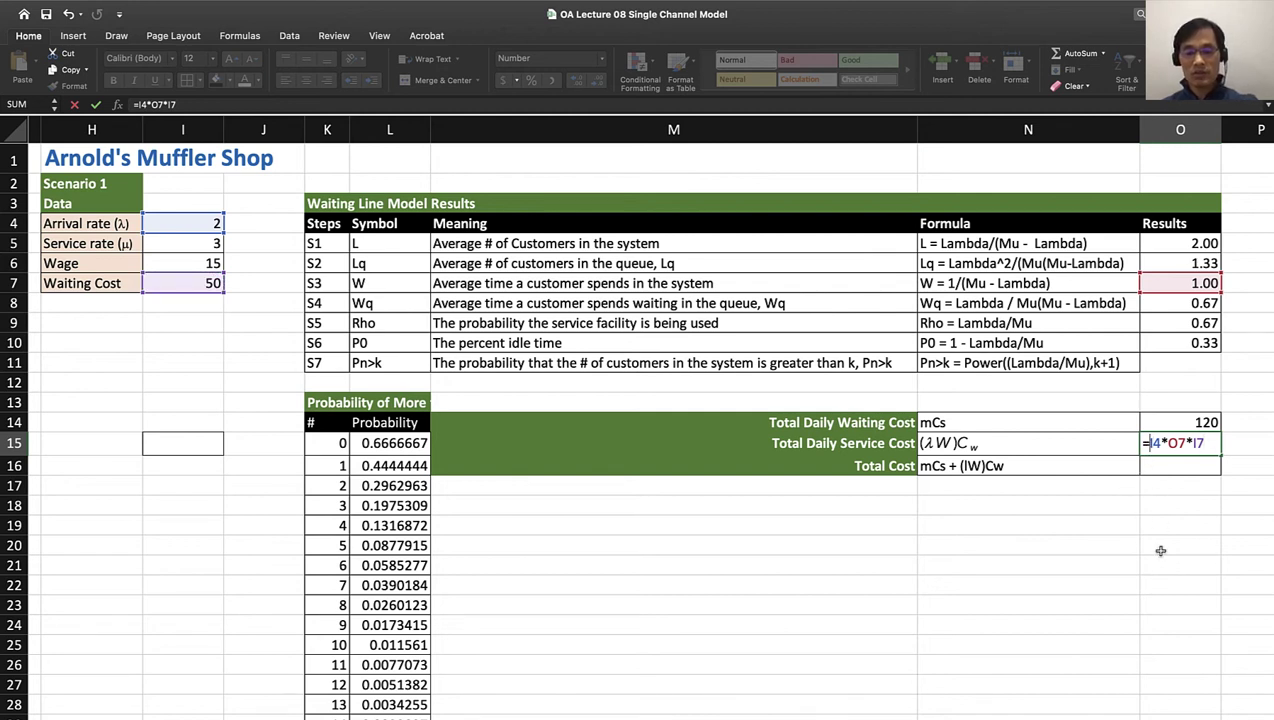
type("8*(")
key("Right")
key("Right")
key("Right")
key("Right")
key("Right")
type(")")
key("Return")
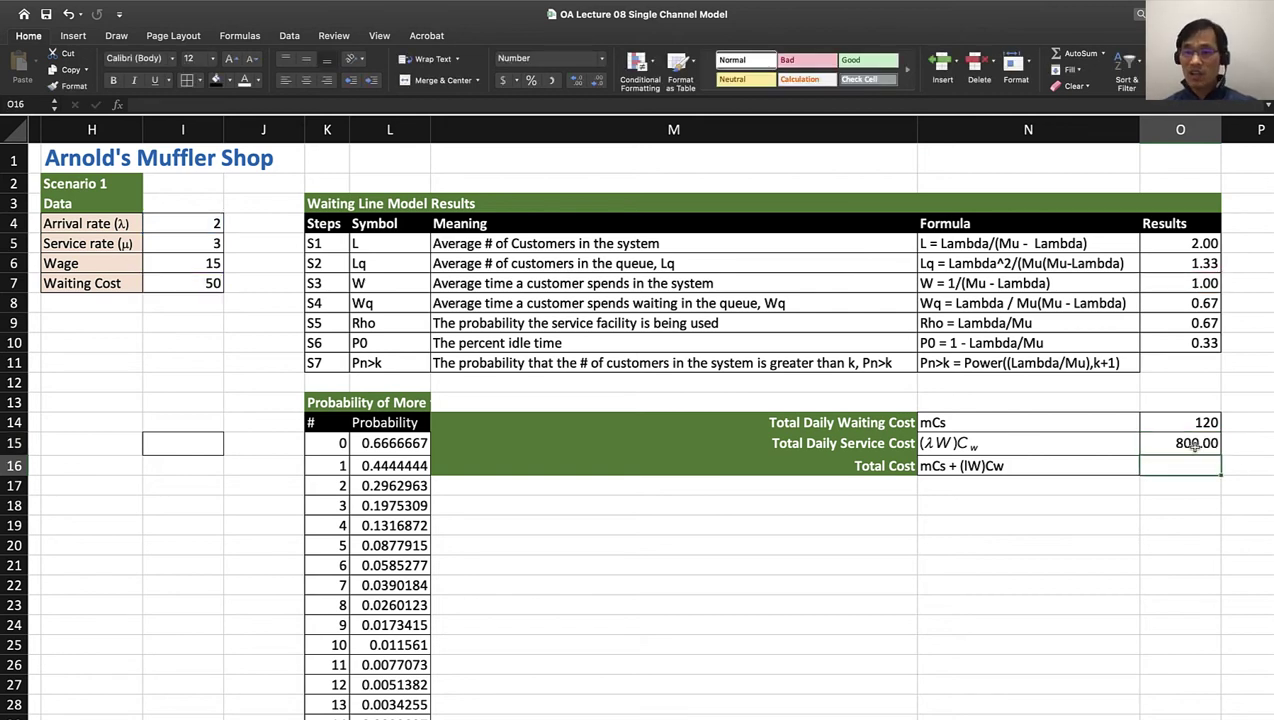
double_click(1193, 447)
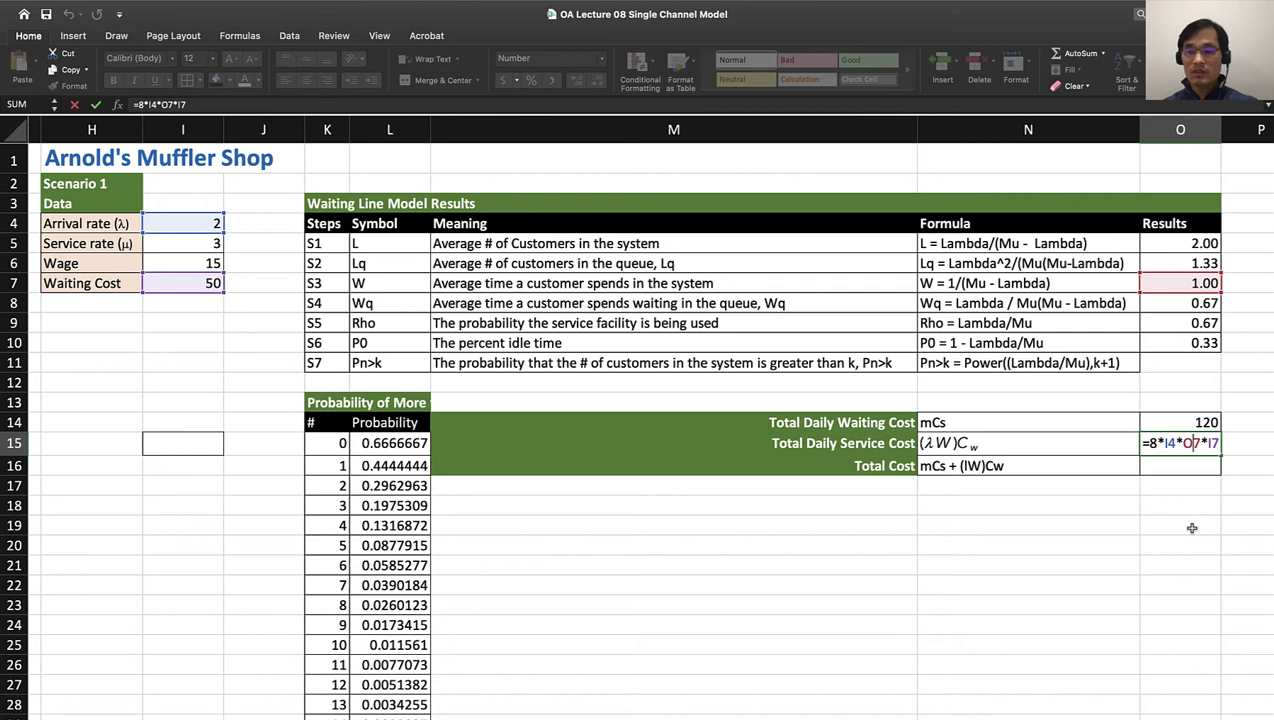
key("Return")
Enter =O14+O15 in O16 so Scenario 1's Total Cost reads 920.00
type("=")
left_click(1198, 423)
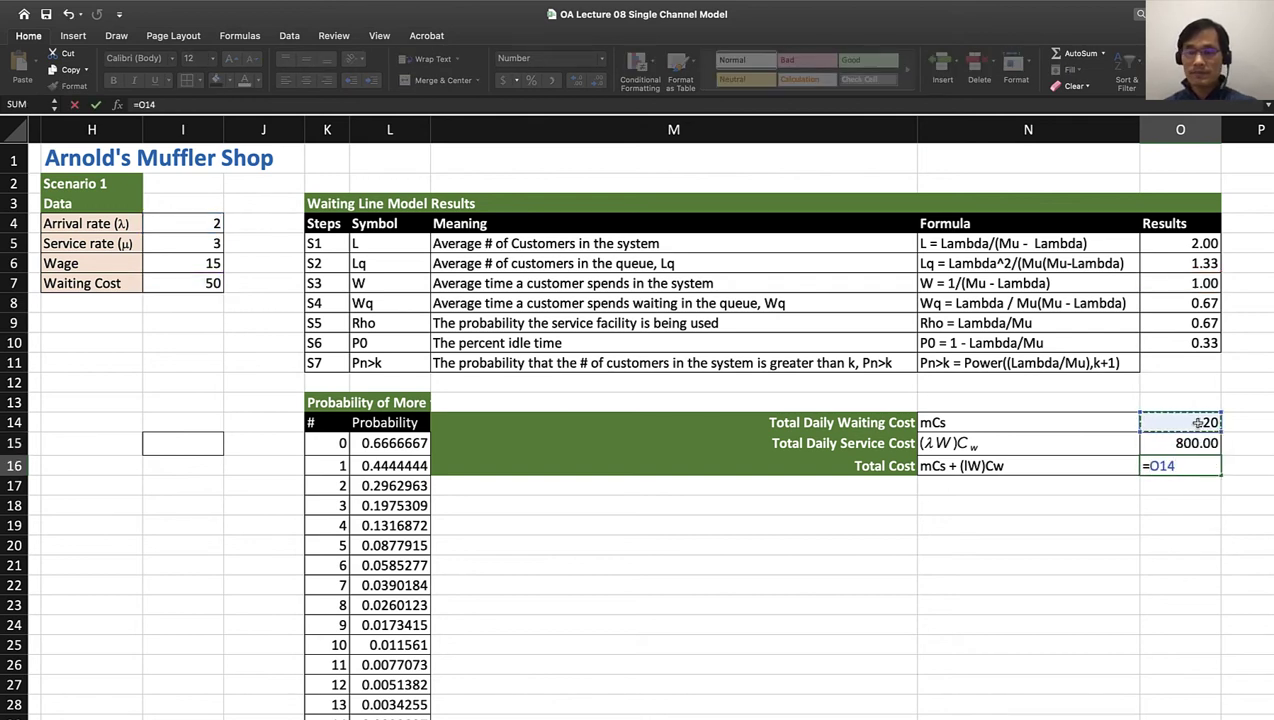
type("+")
left_click(1205, 445)
key("Return")
scroll(1210, 450, "left", 2)
scroll(1090, 342, "right", 4)
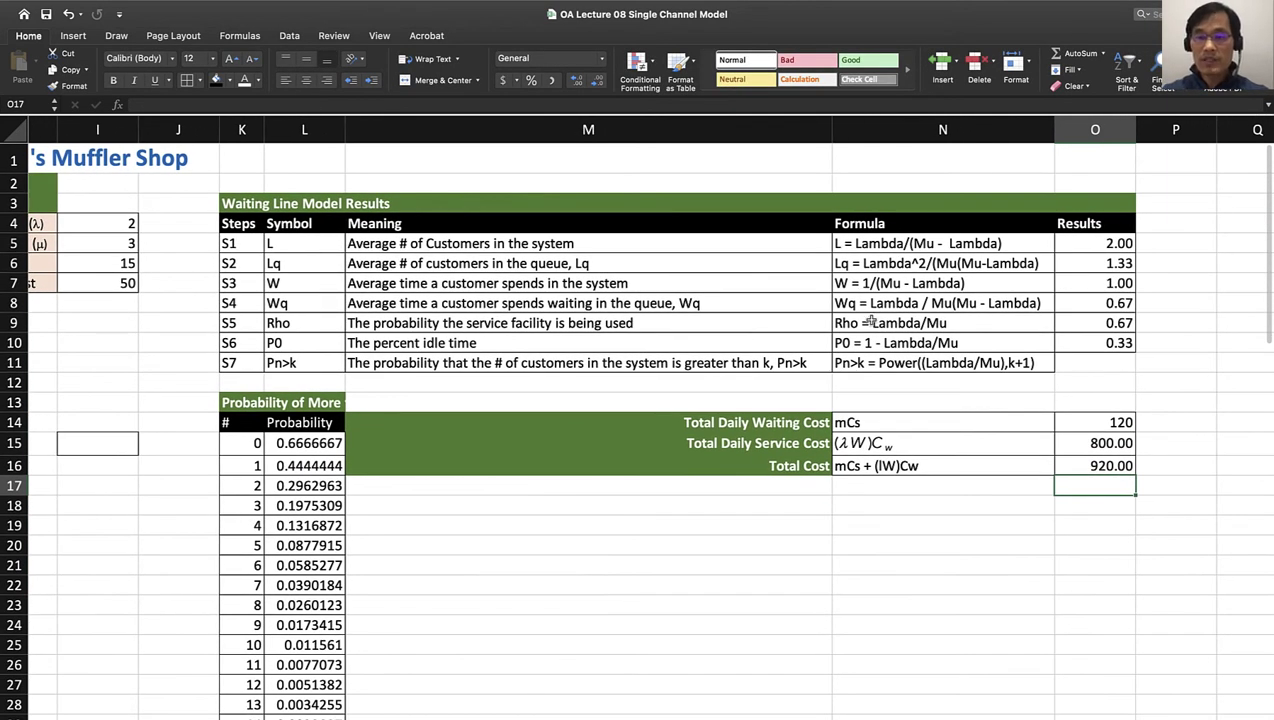
Relabel N15 to (λWq)Cw and point O15's formula at Wq in O8, giving 533.33
double_click(862, 445)
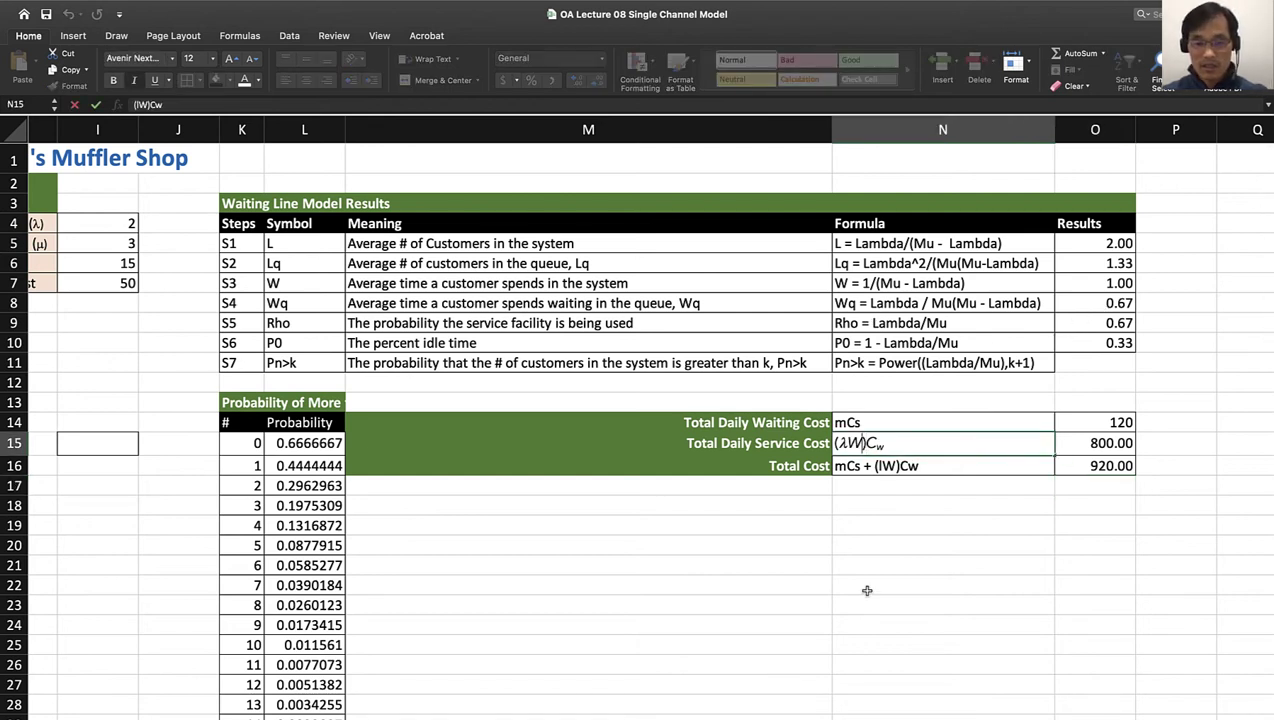
type("q")
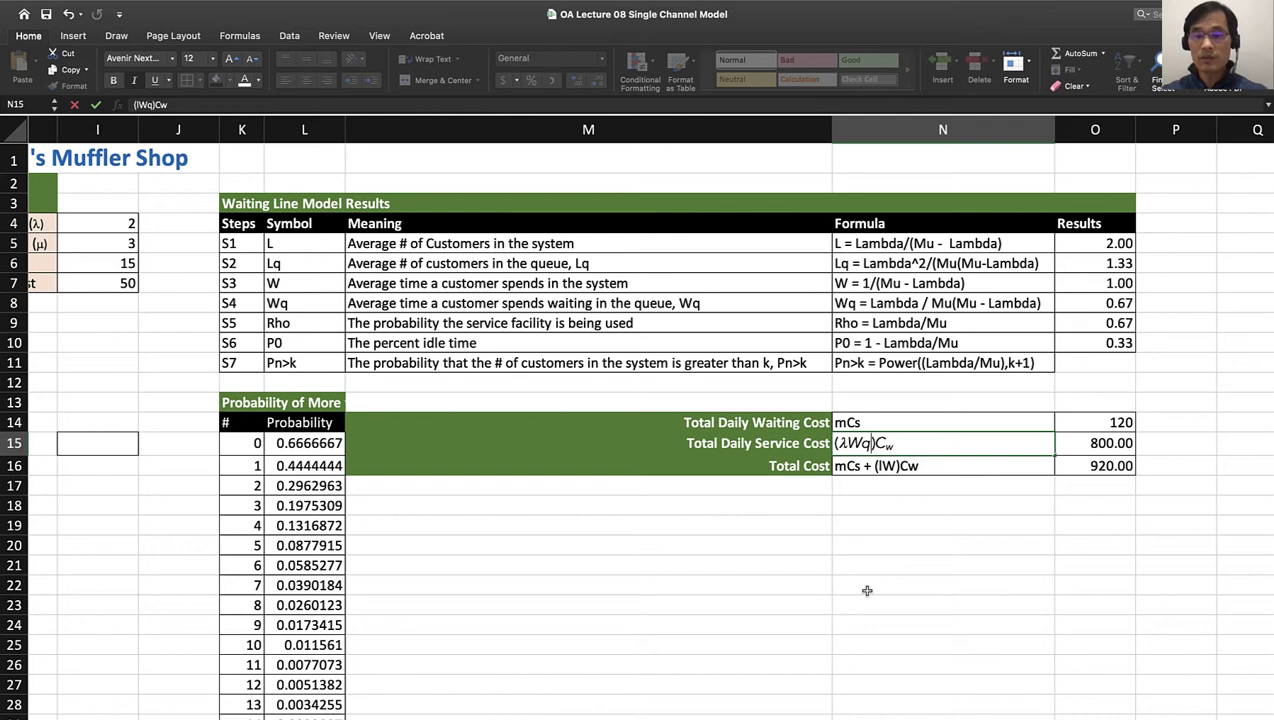
key("Return")
double_click(1097, 443)
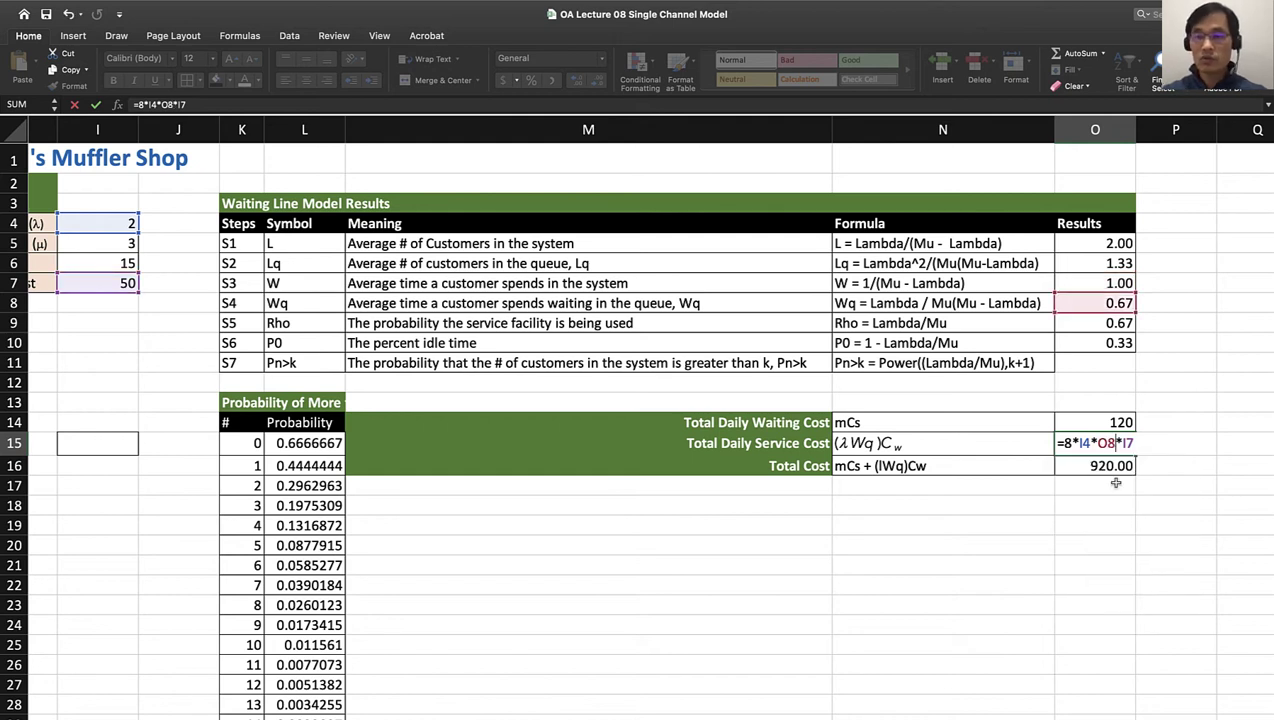
left_click(1108, 303)
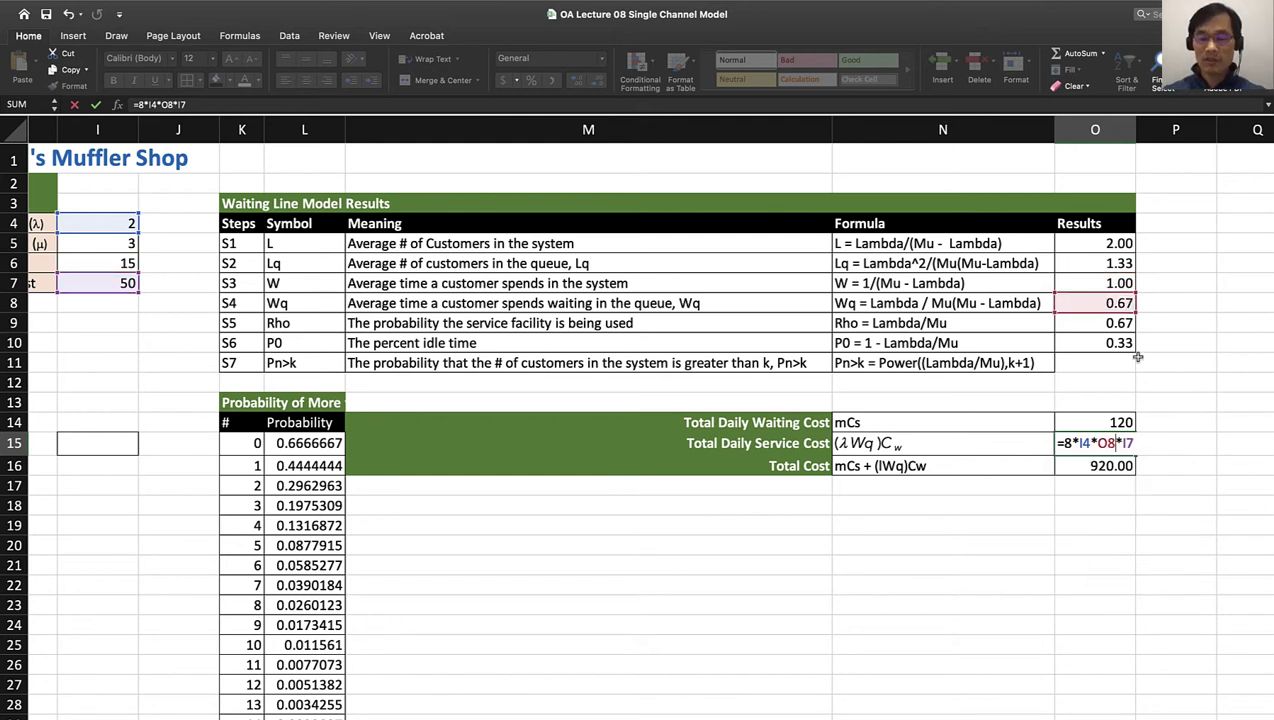
key("Return")
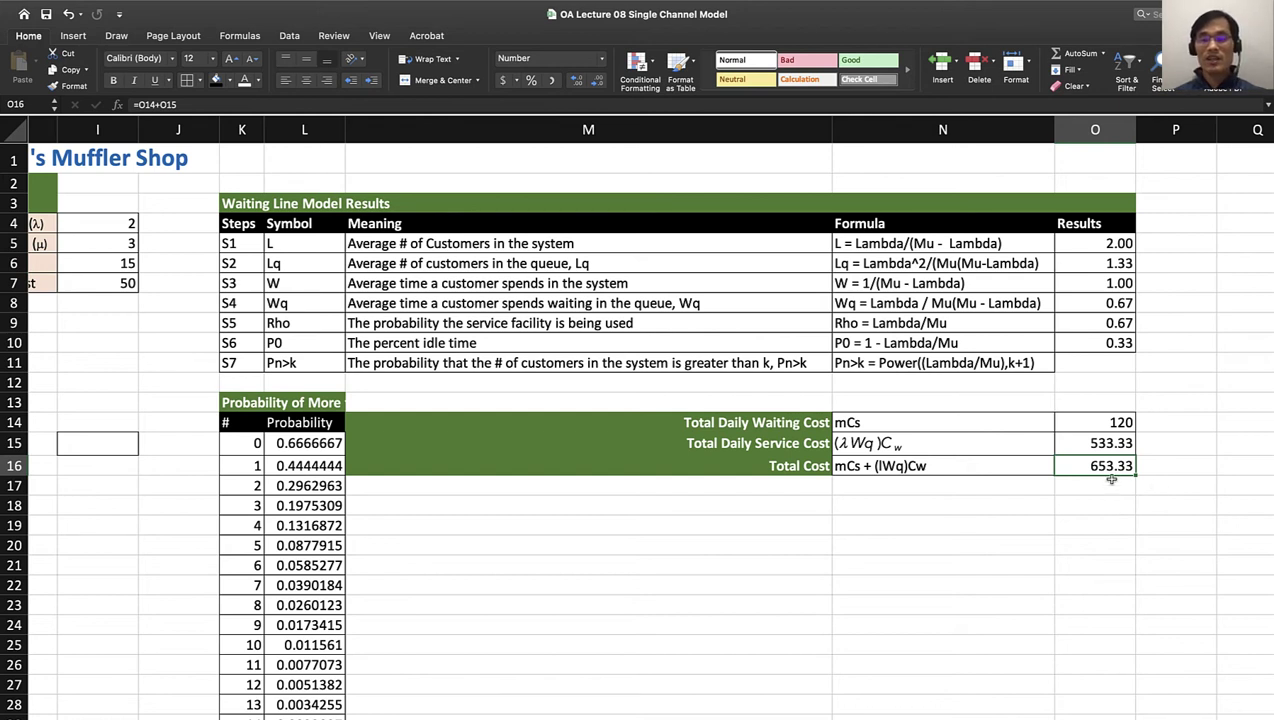
Format the costs in O14:O16 as Accounting dollars ($120.00, $533.33, $653.33)
left_click(1102, 522)
left_click_drag(1080, 424, 1076, 464)
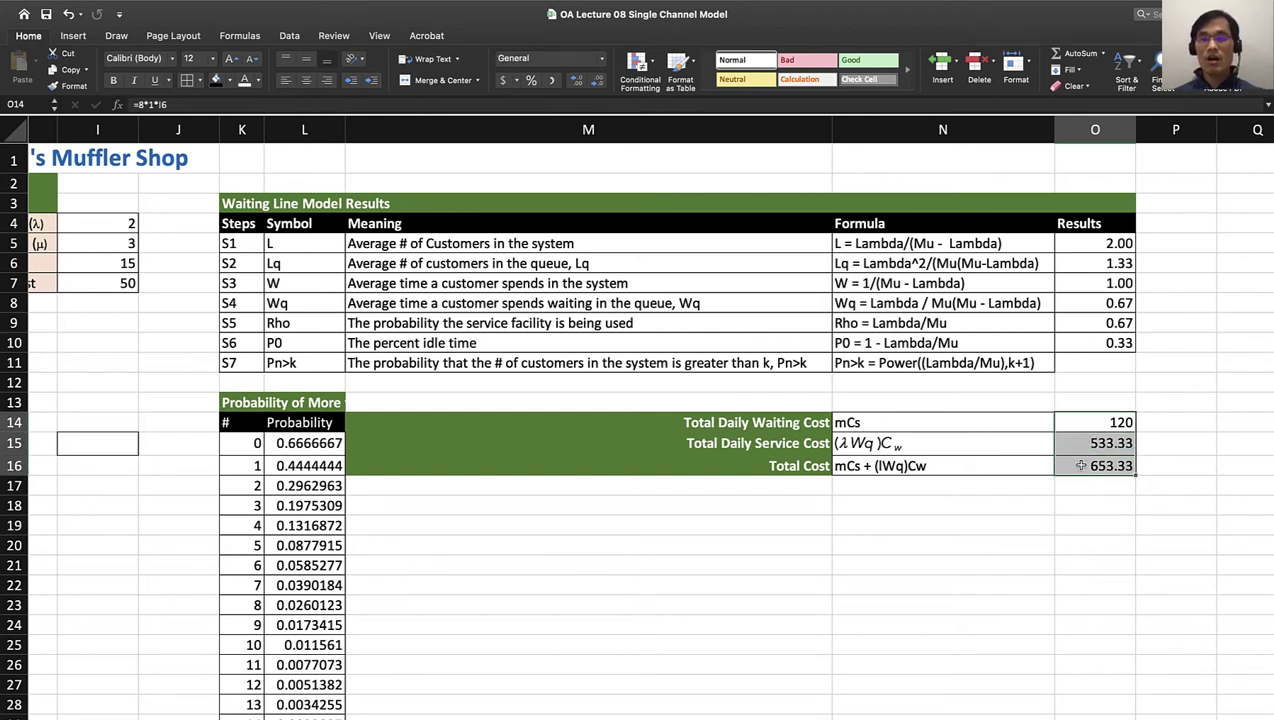
left_click(503, 80)
left_click(863, 601)
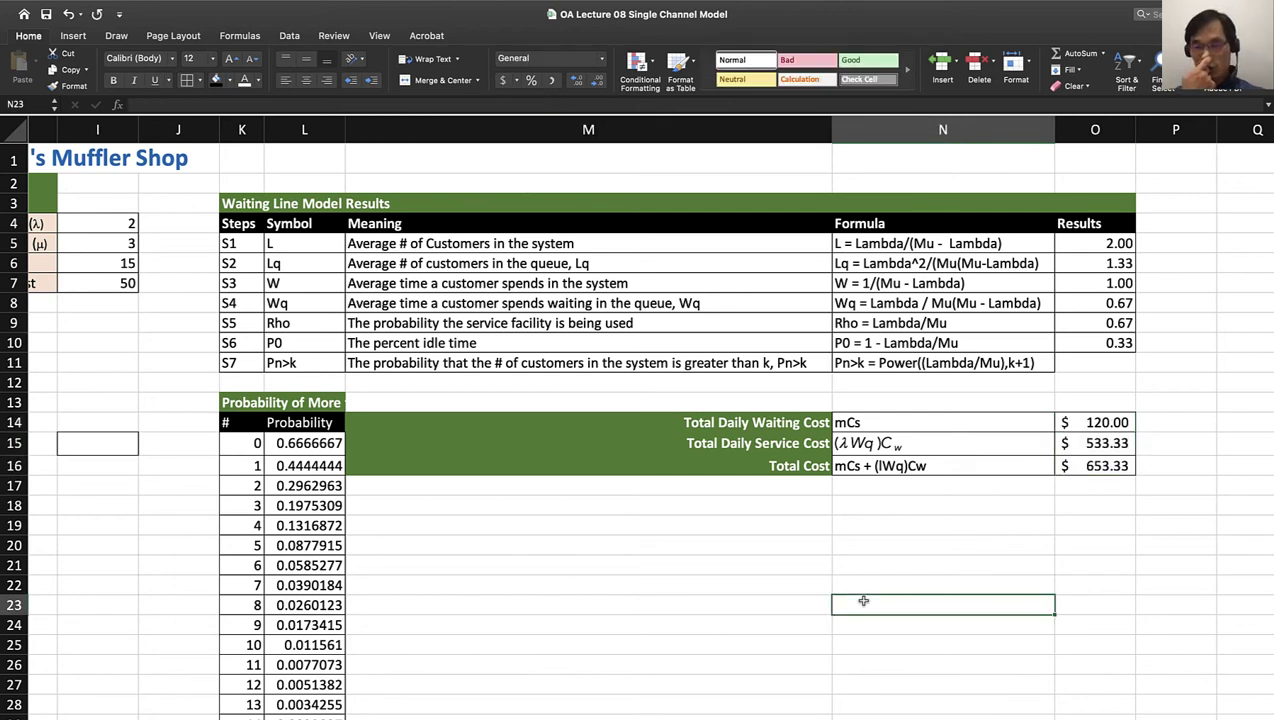
scroll(863, 601, "left", 3)
scroll(863, 601, "down", 10)
scroll(863, 601, "down", 5)
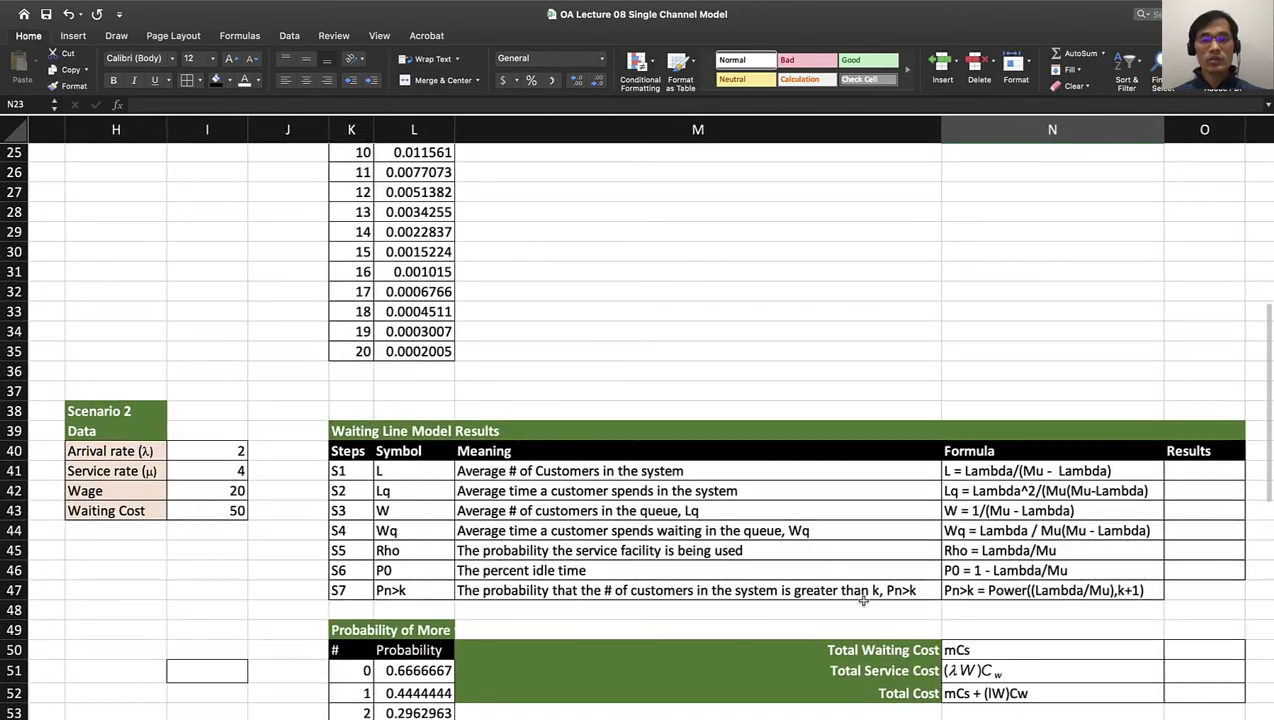
scroll(863, 601, "down", 1)
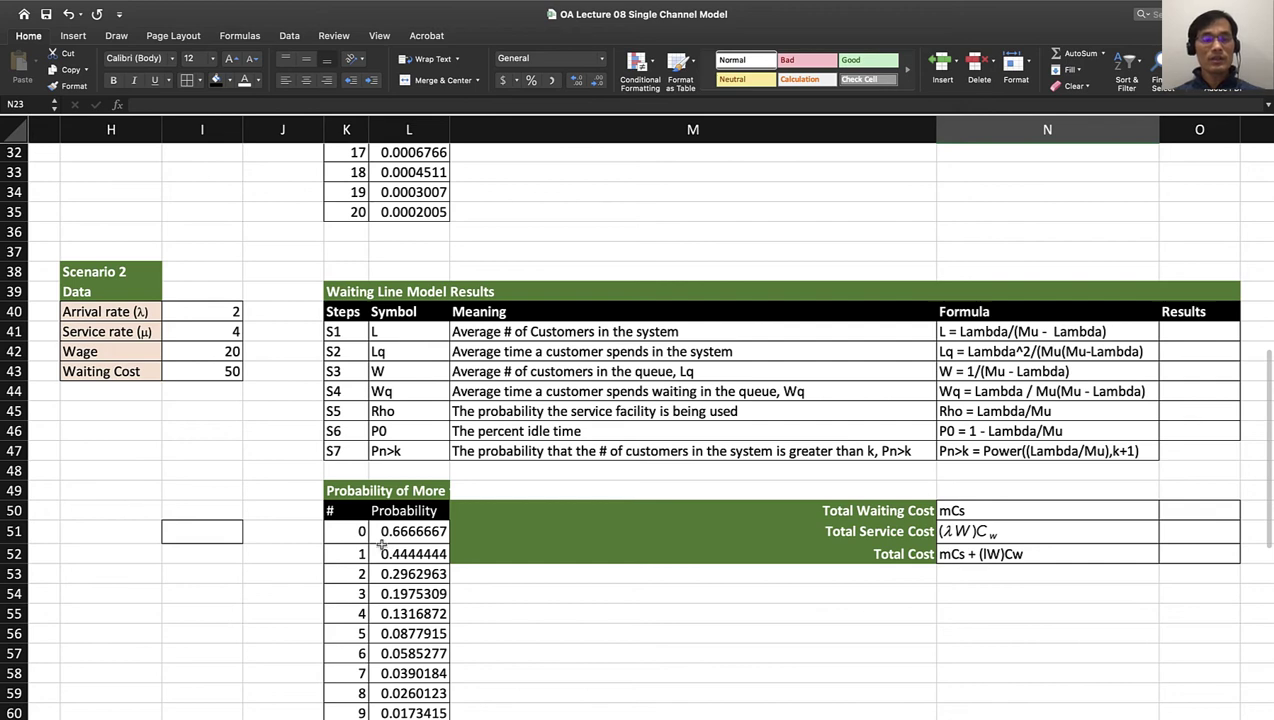
left_click(237, 487)
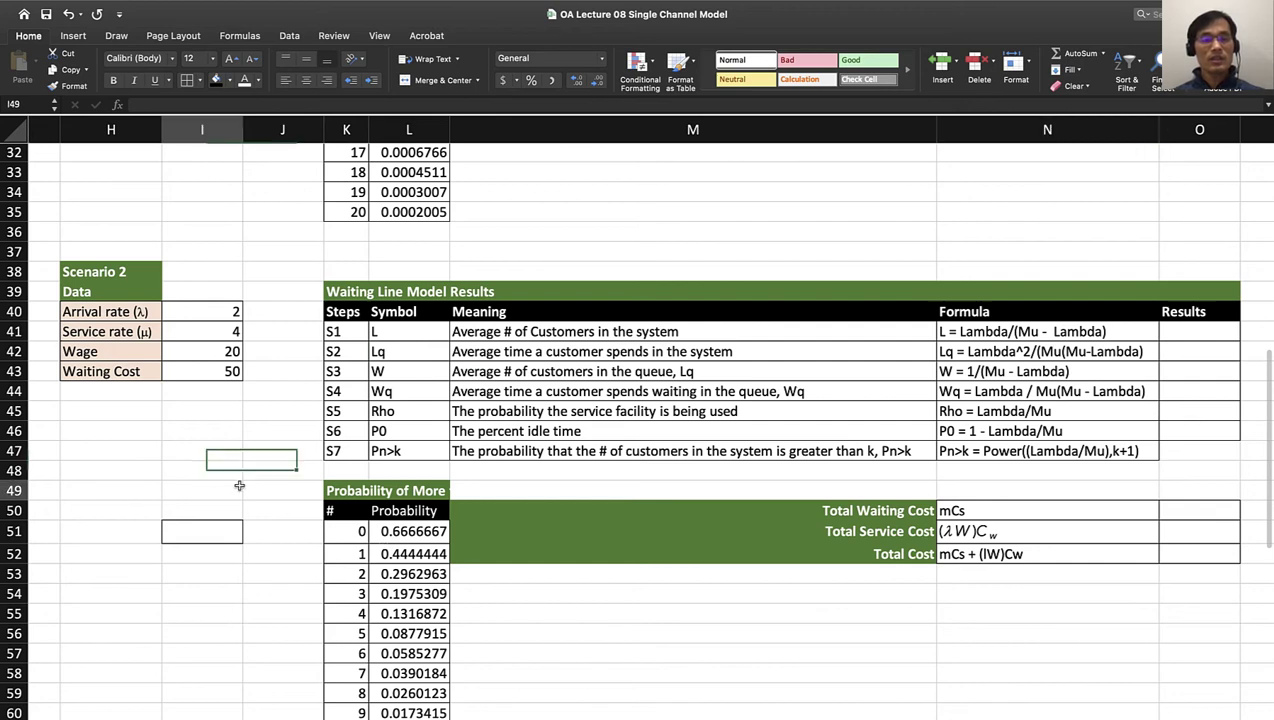
left_click(182, 334)
scroll(182, 334, "up", 2)
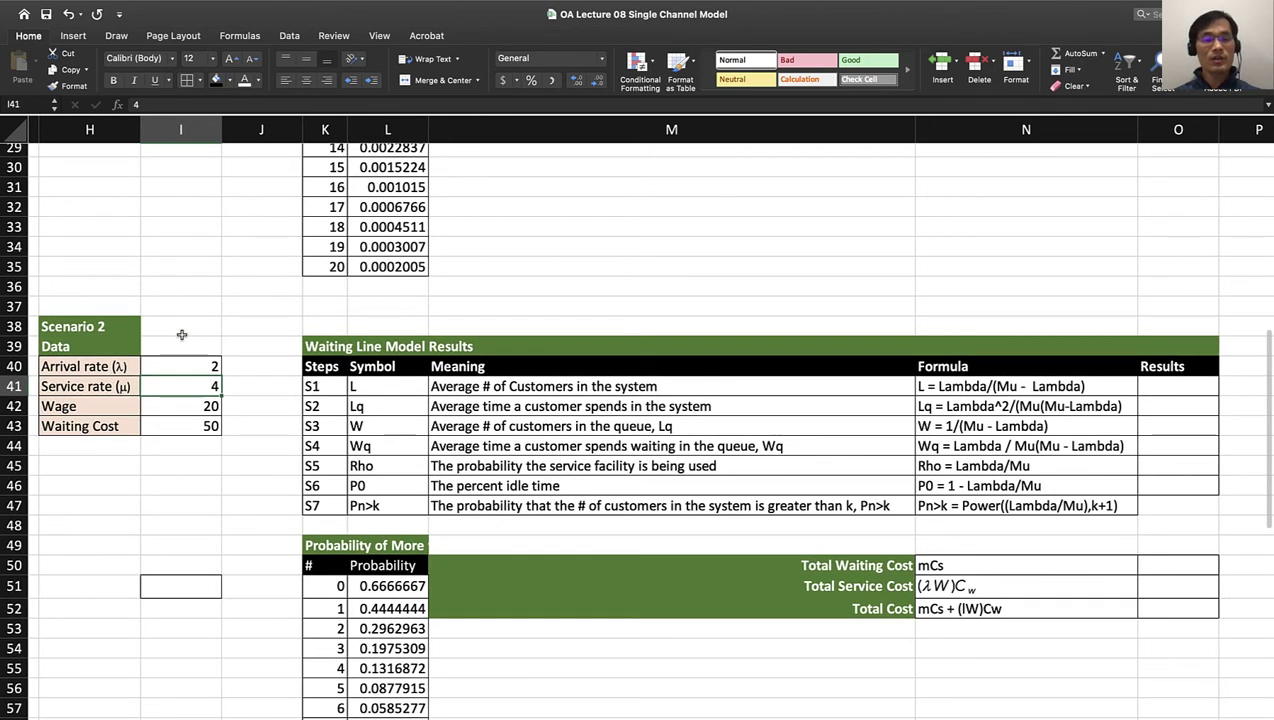
scroll(182, 334, "up", 10)
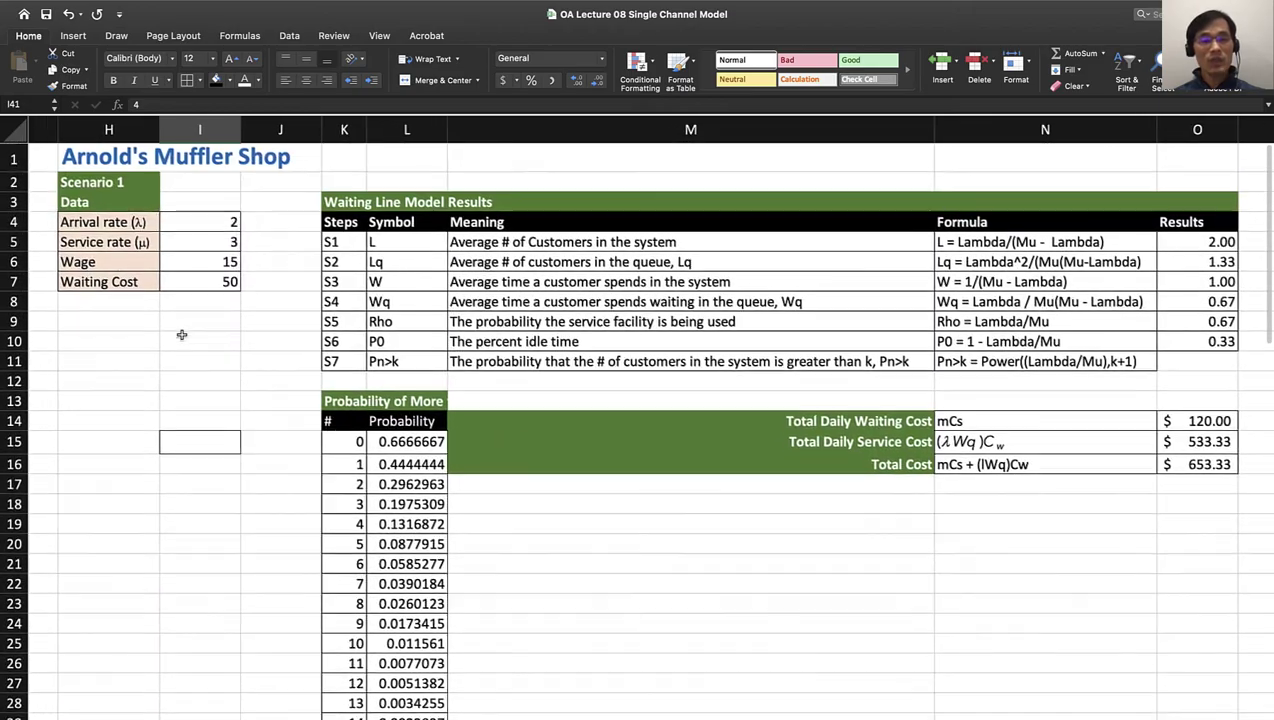
scroll(246, 544, "down", 12)
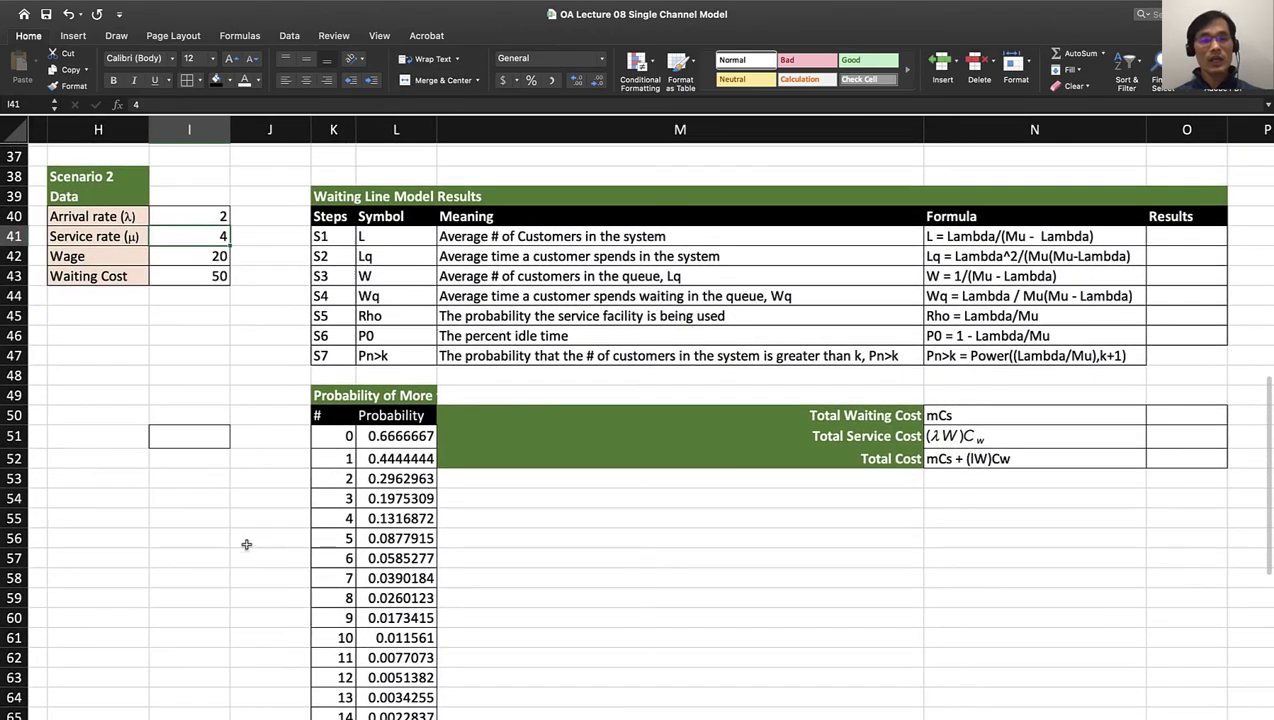
left_click(246, 548)
scroll(242, 548, "up", 3)
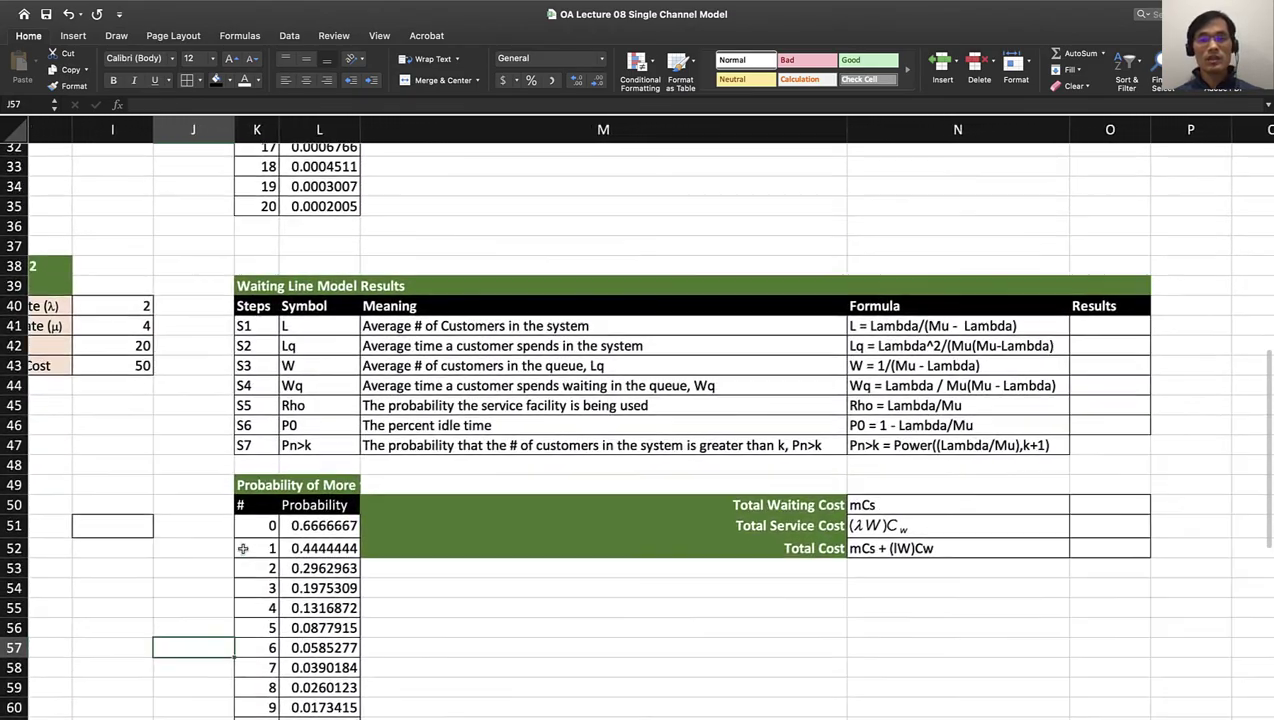
scroll(242, 548, "up", 10)
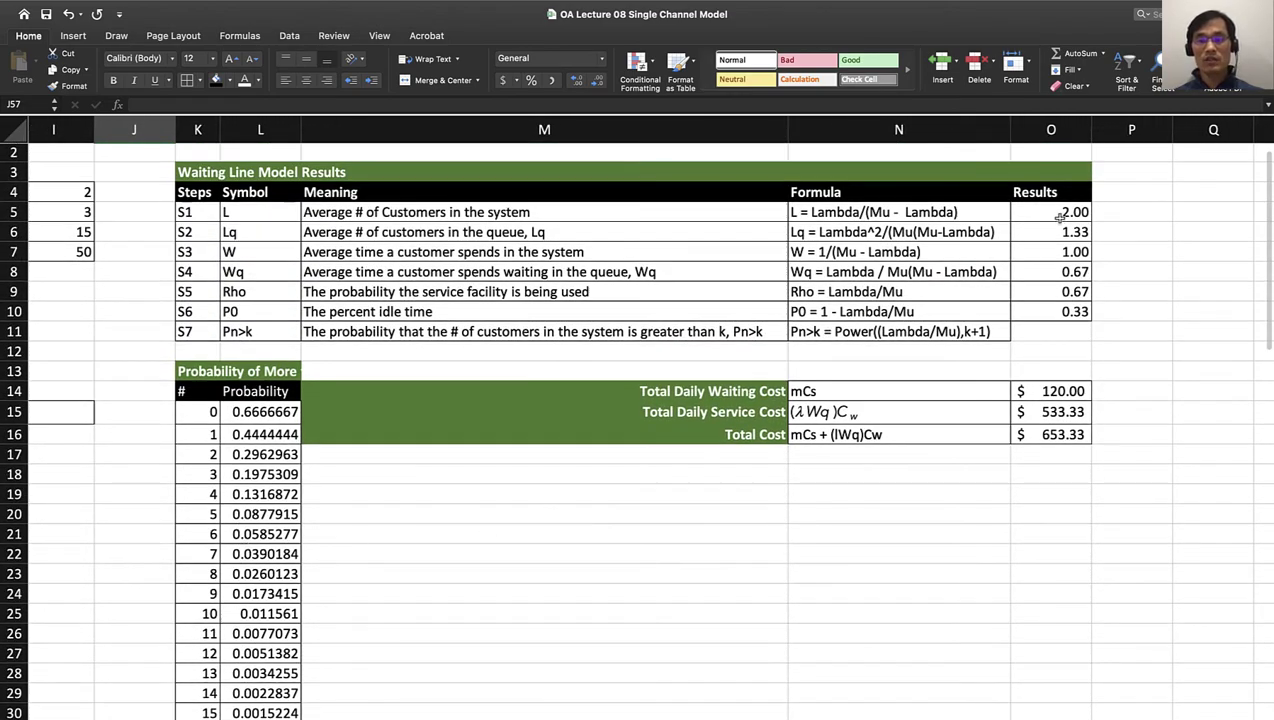
Copy Scenario 1's O5:O16 formulas into O41, giving L 1.00 and Total Cost $360.00
left_click_drag(1058, 216, 1062, 424)
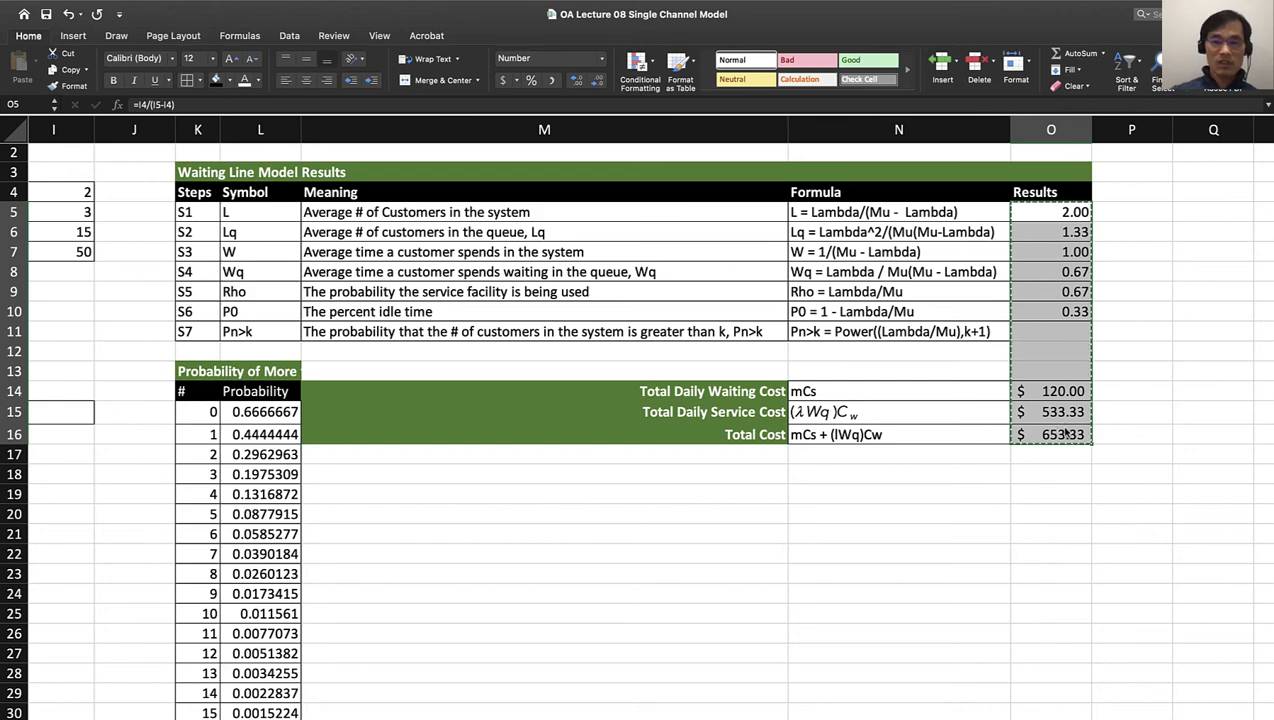
scroll(1061, 423, "down", 11)
scroll(1061, 423, "down", 2)
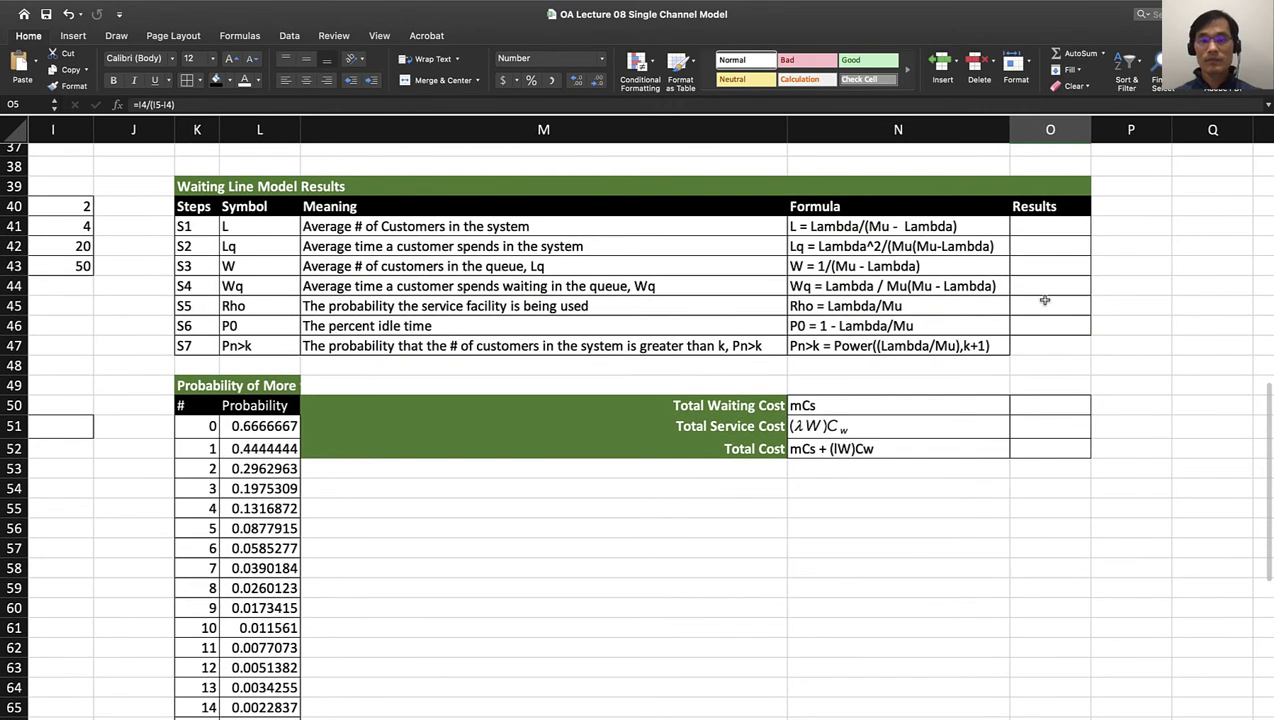
left_click(1037, 226)
key("super+v")
left_click(1036, 520)
scroll(921, 511, "left", 3)
scroll(921, 511, "up", 2)
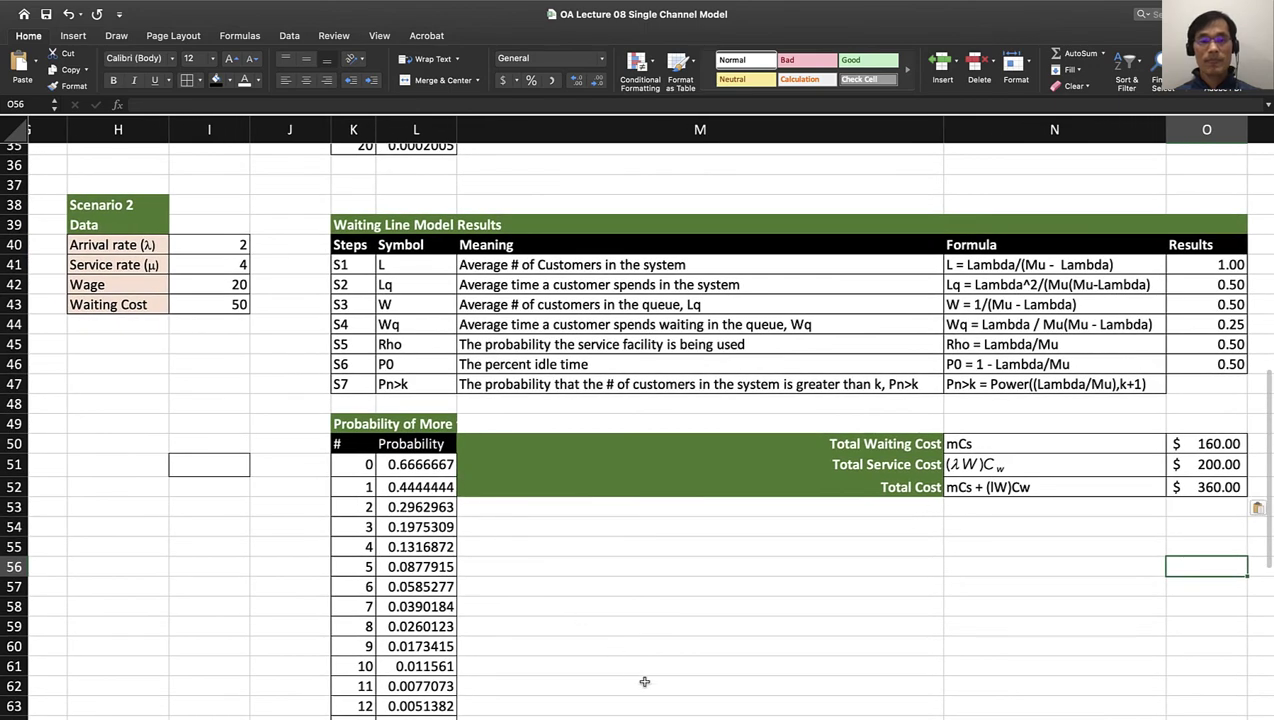
scroll(645, 680, "right", 3)
scroll(645, 680, "up", 2)
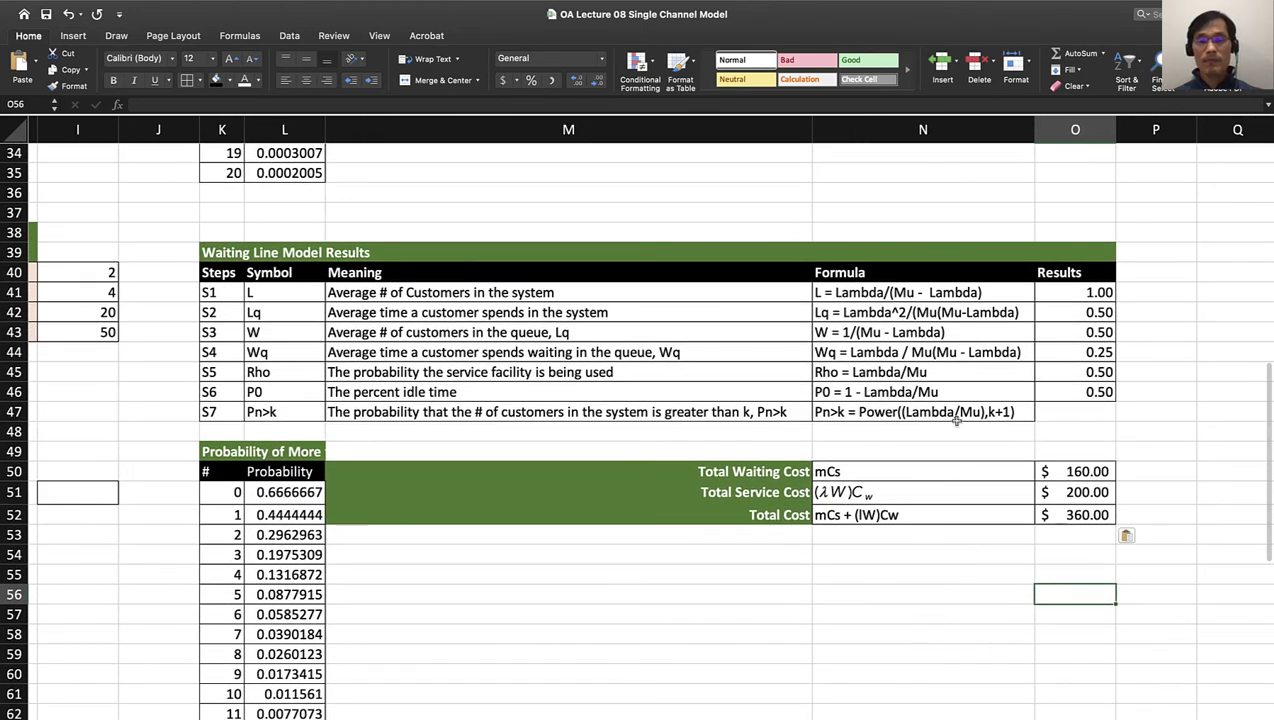
double_click(1070, 292)
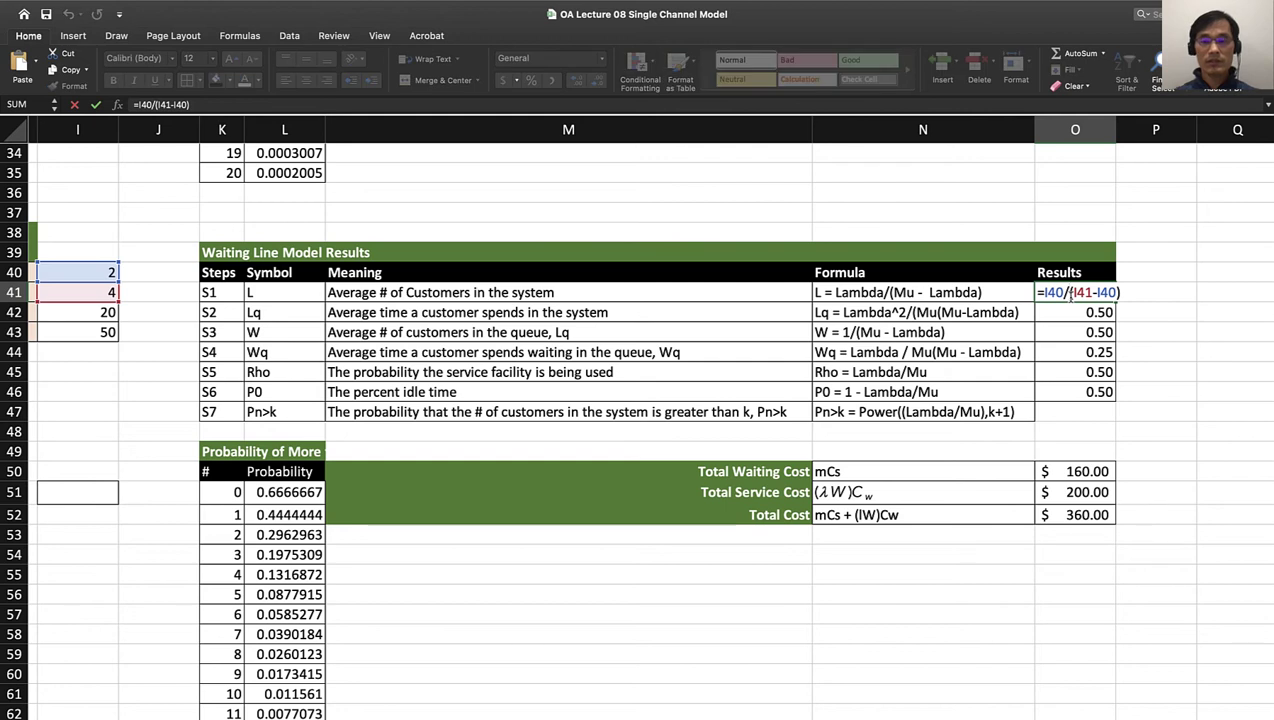
key("Return")
double_click(1068, 312)
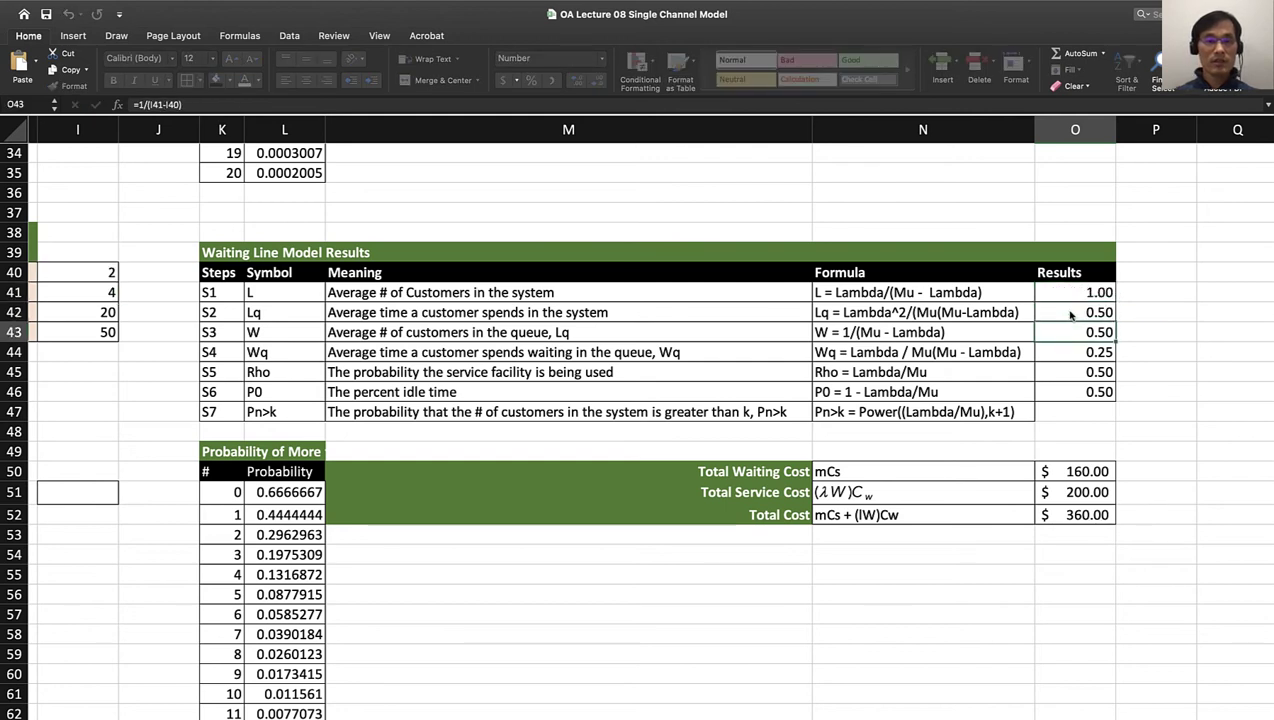
double_click(1067, 330)
key("Return")
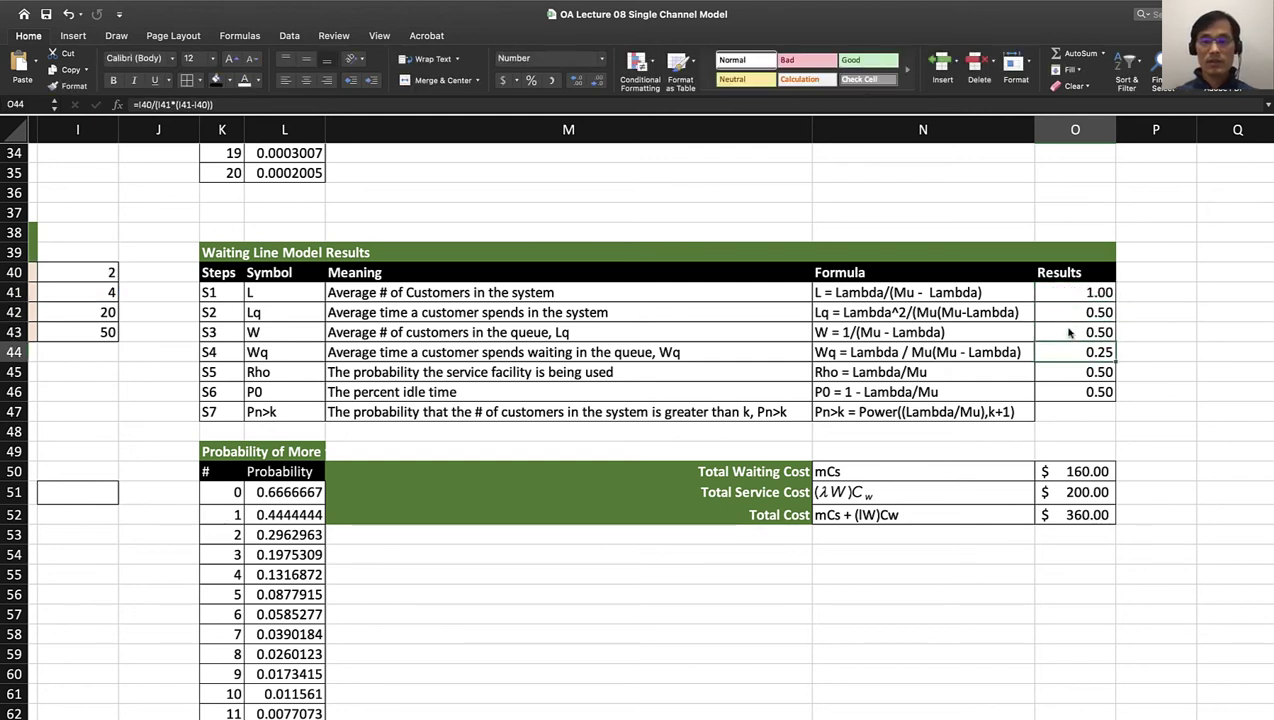
double_click(1064, 350)
key("Return")
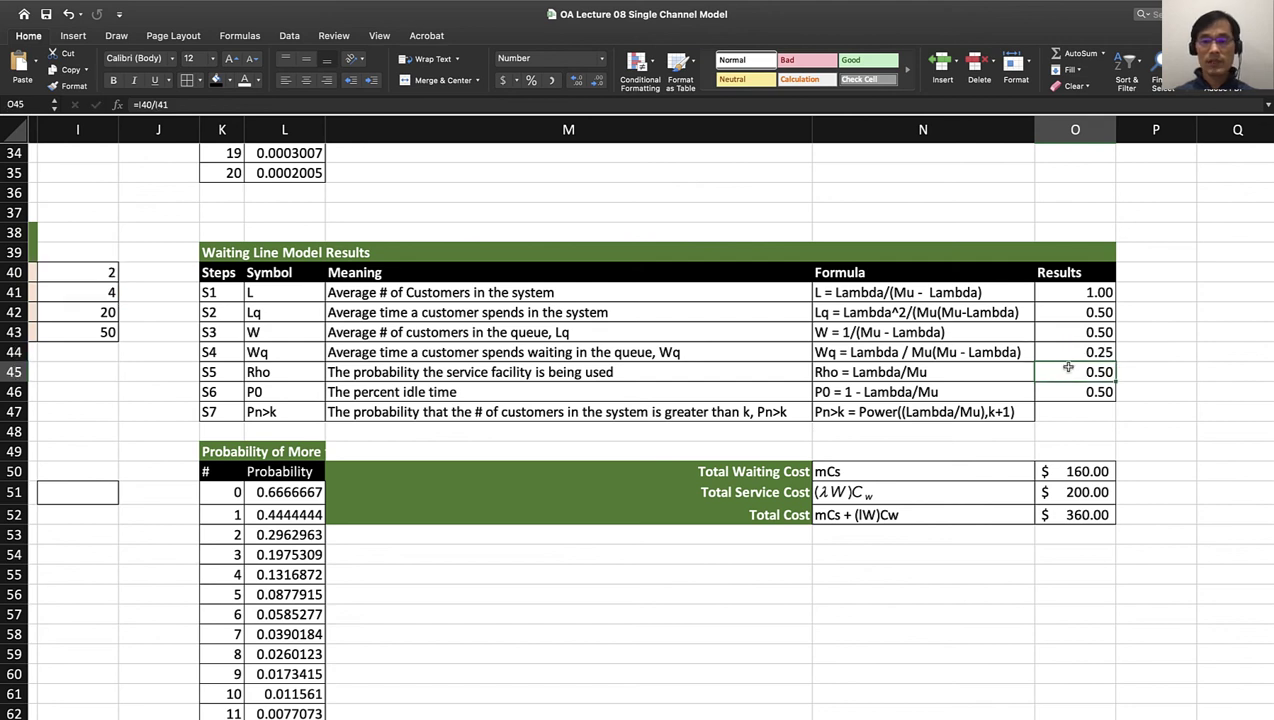
double_click(1066, 371)
key("Return")
double_click(1066, 392)
key("Return")
double_click(1086, 477)
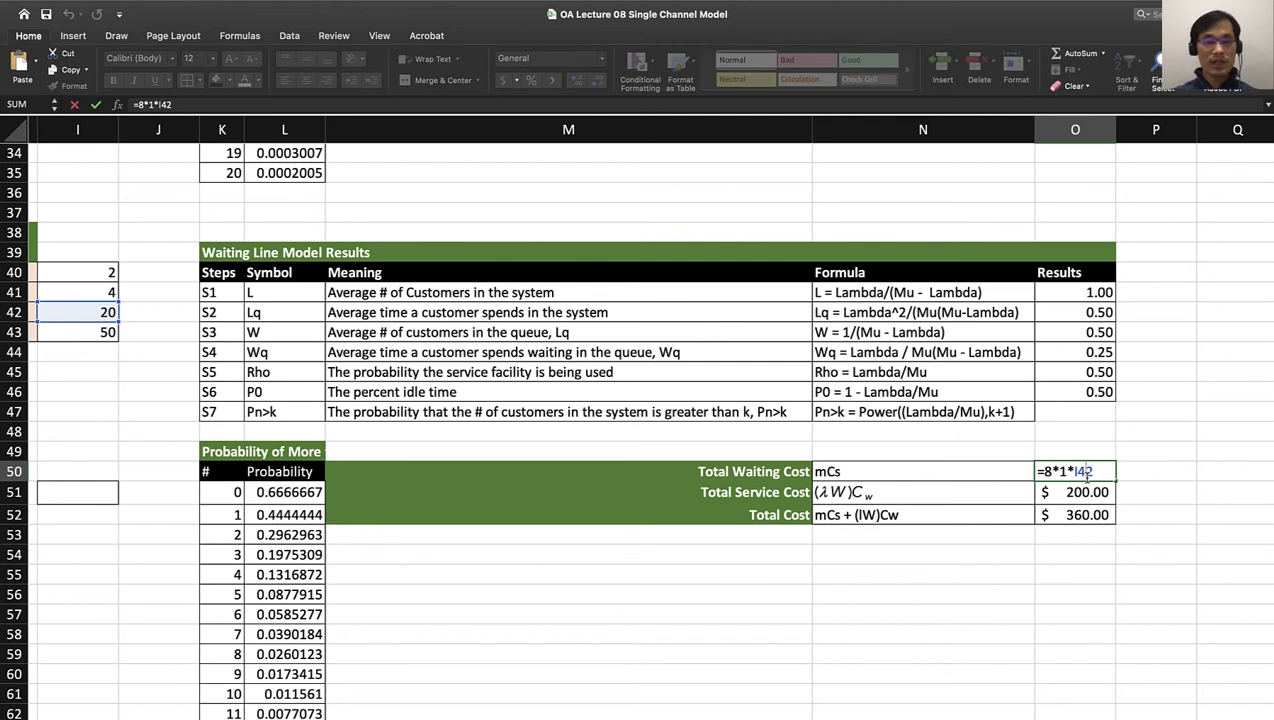
key("Return")
double_click(1076, 494)
key("Return")
double_click(1068, 516)
key("Return")
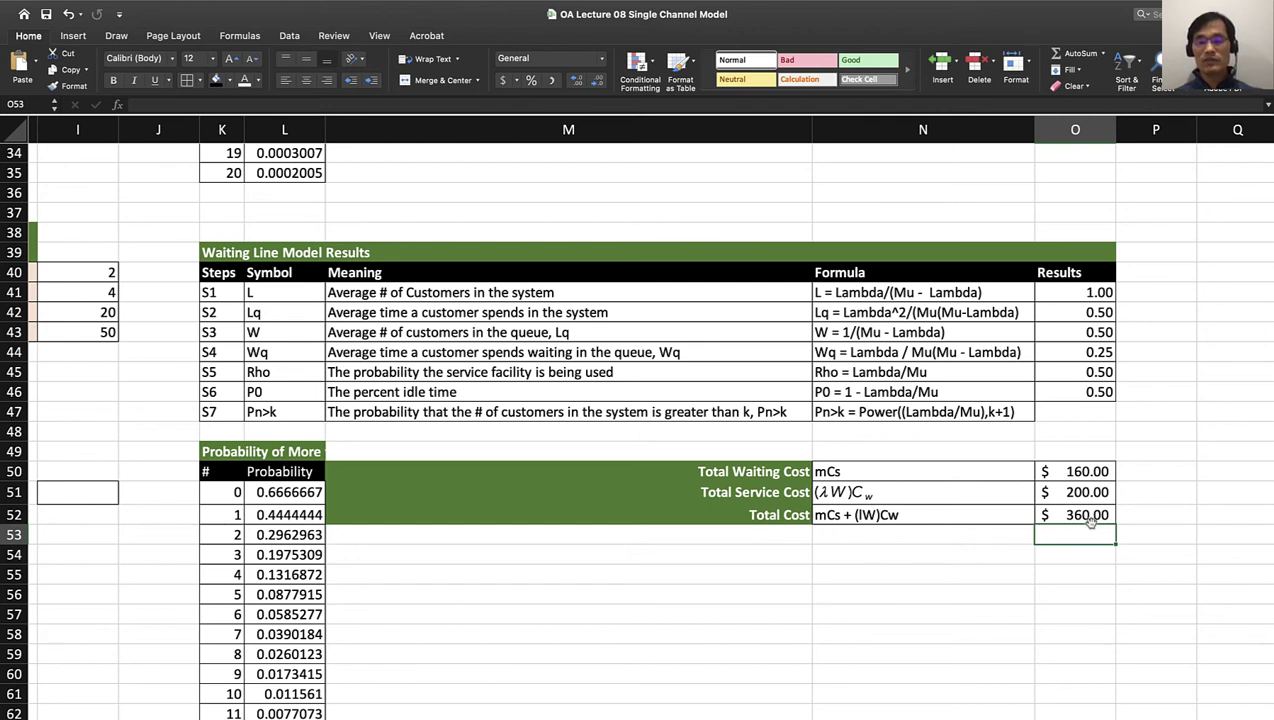
left_click(1087, 515)
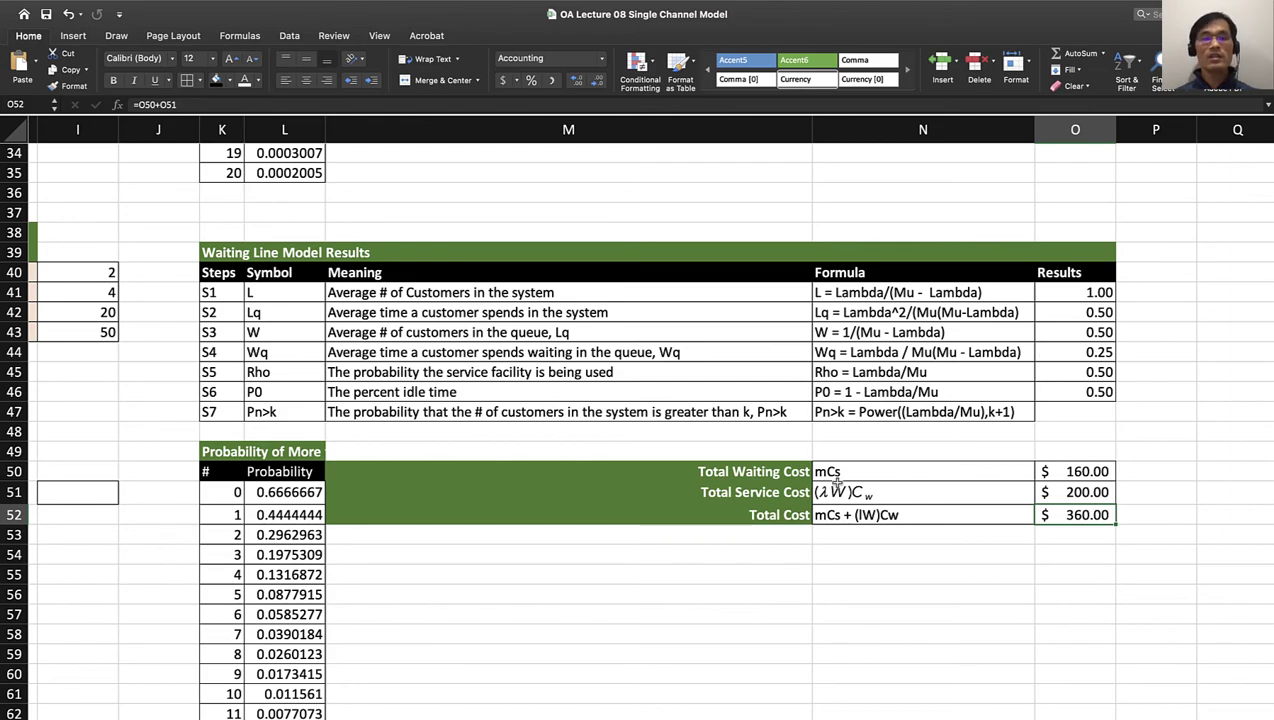
Point the L51 probability formula at Scenario 2's arrival rate I40 and service rate I41
scroll(838, 481, "down", 4)
scroll(838, 481, "left", 3)
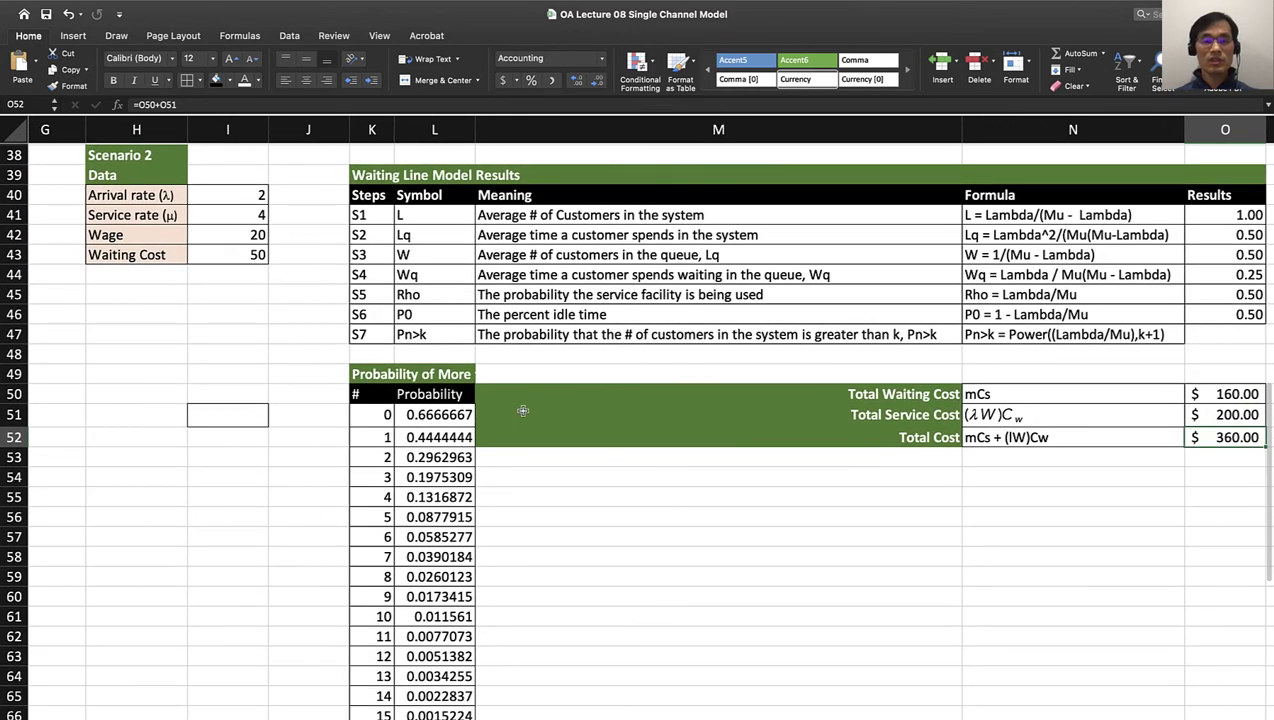
double_click(432, 416)
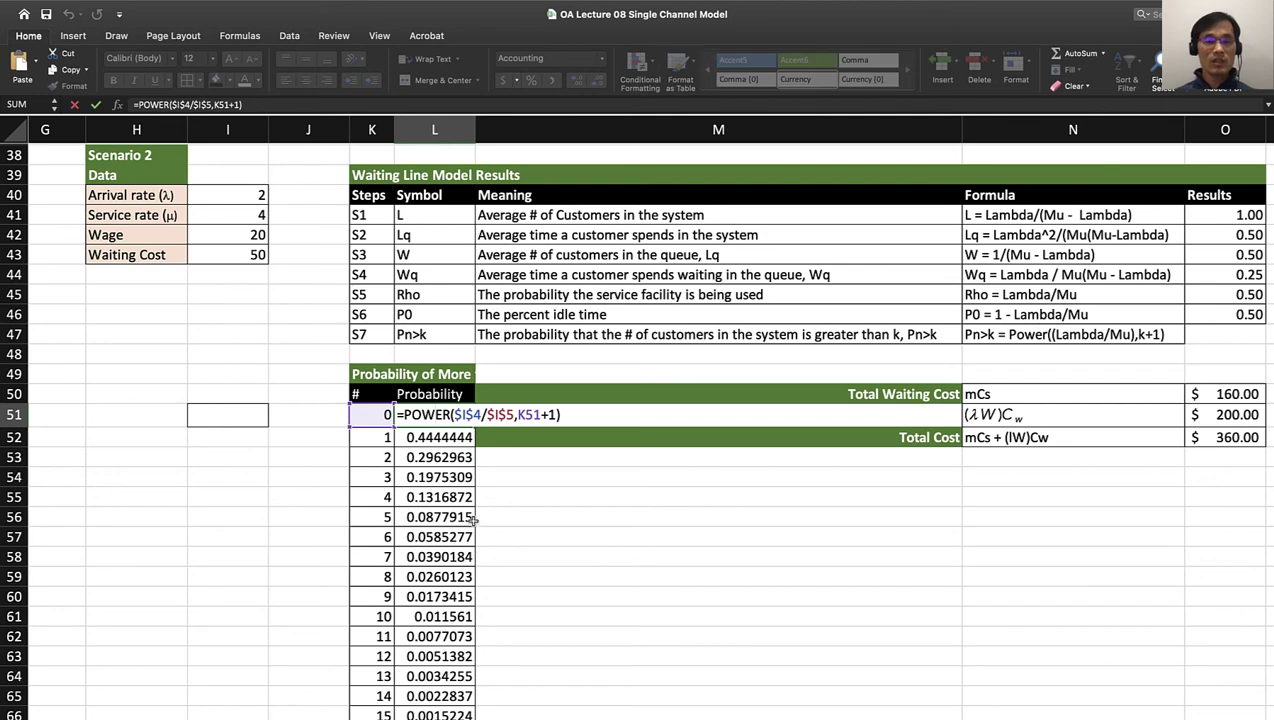
scroll(475, 518, "up", 4)
scroll(475, 518, "left", 1)
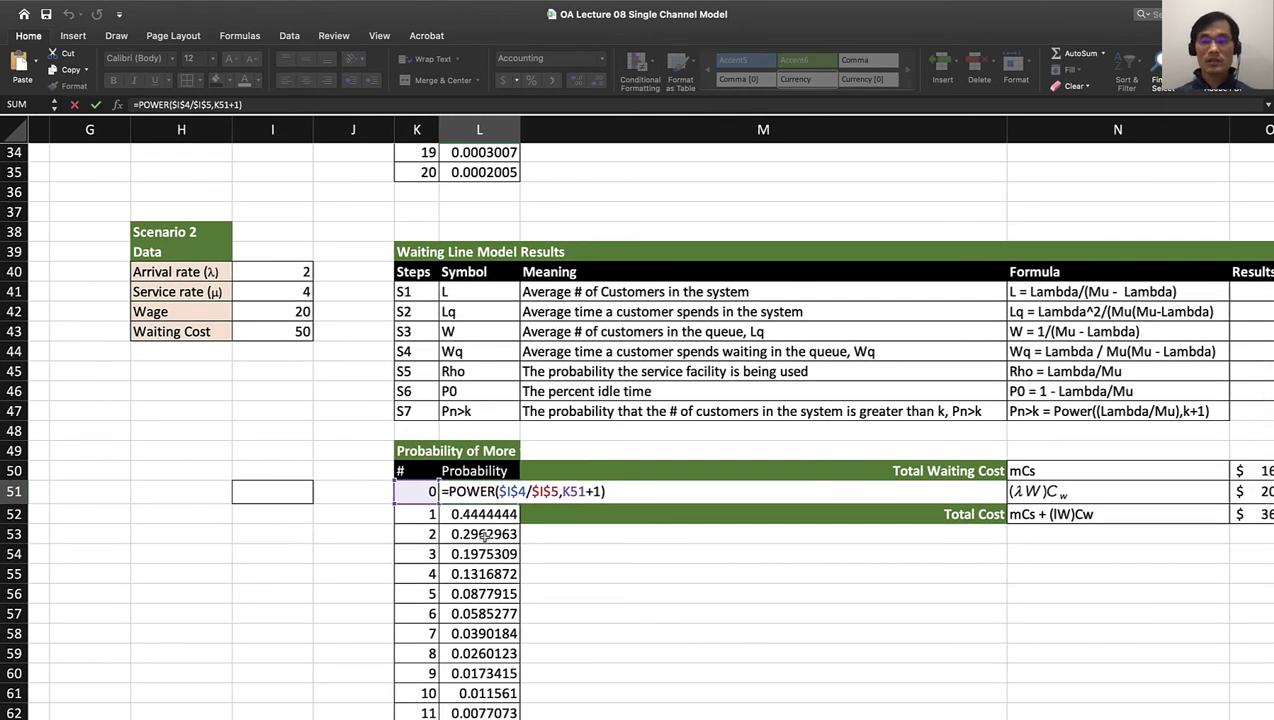
double_click(515, 491)
key("Right")
key("BackSpace")
key("BackSpace")
key("BackSpace")
key("BackSpace")
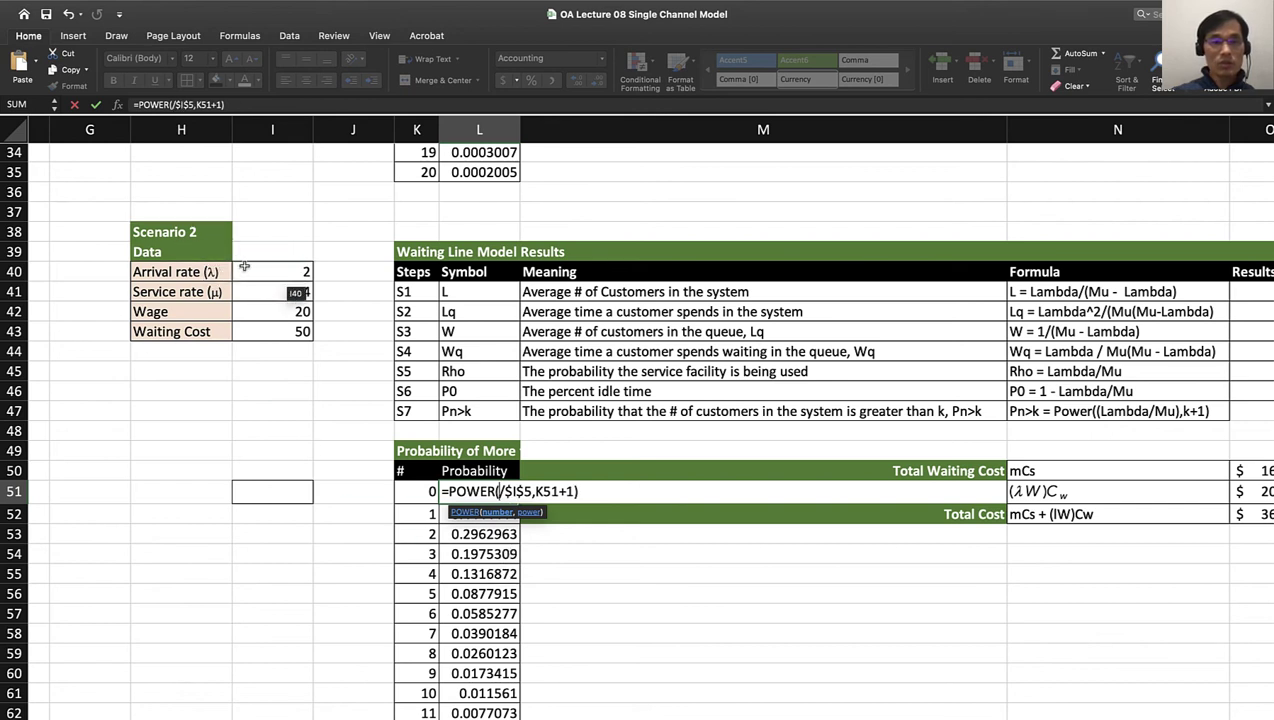
left_click(250, 268)
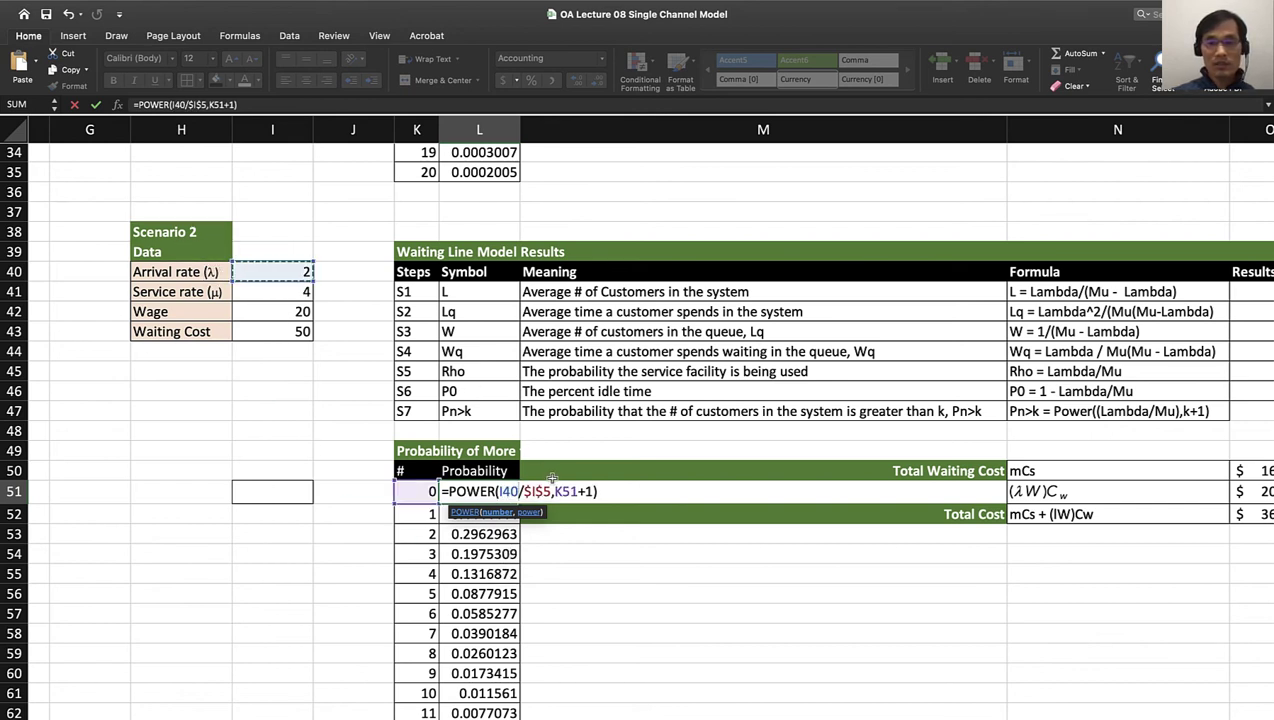
left_click(551, 491)
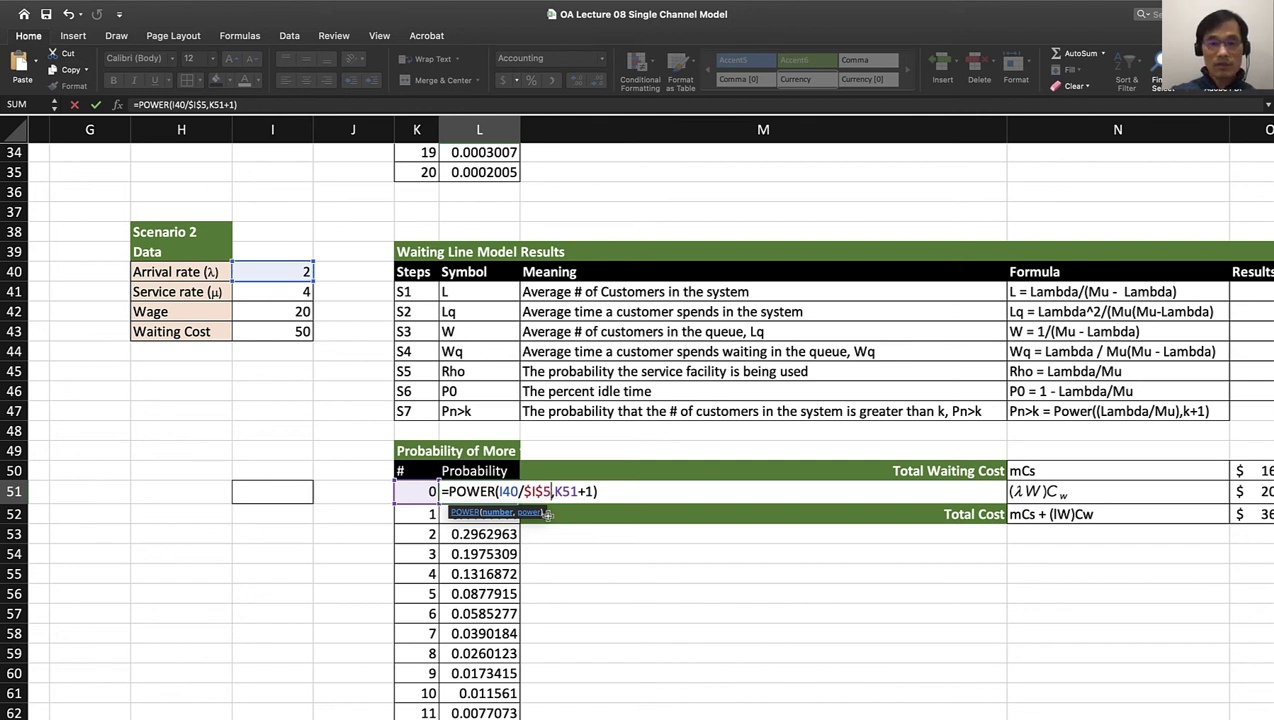
key("BackSpace")
key("BackSpace")
key("BackSpace")
key("BackSpace")
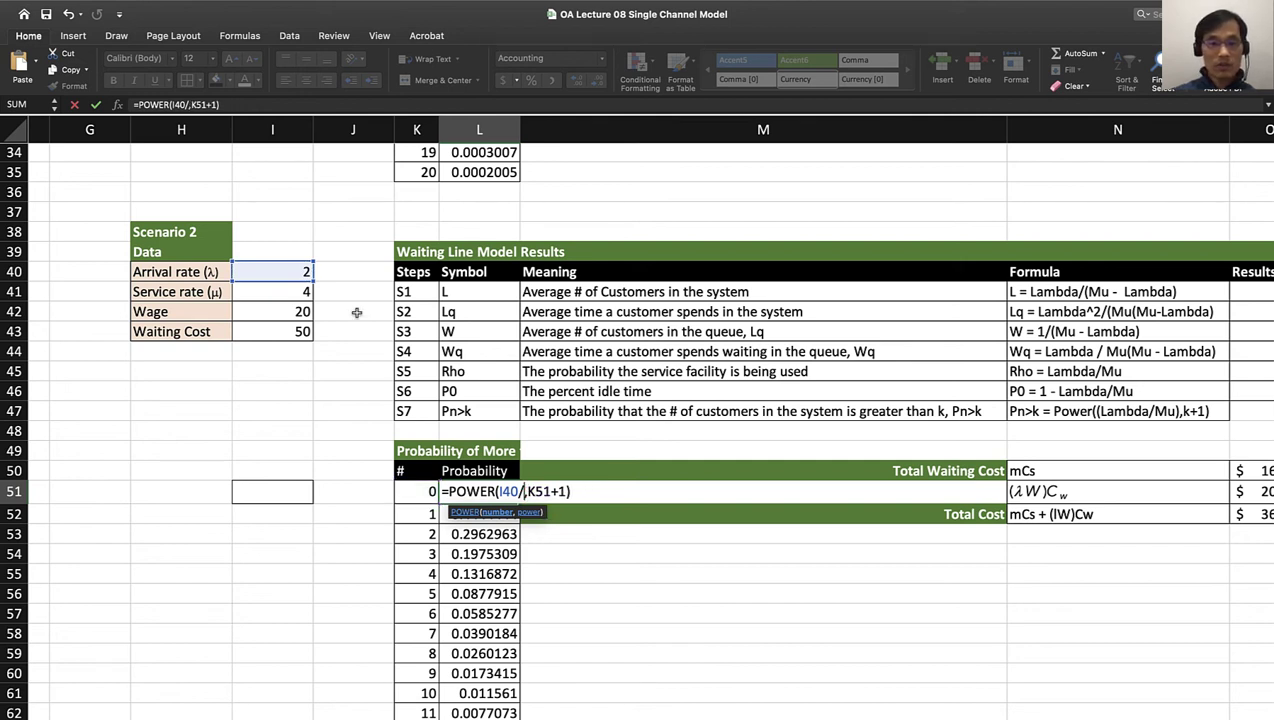
left_click(278, 297)
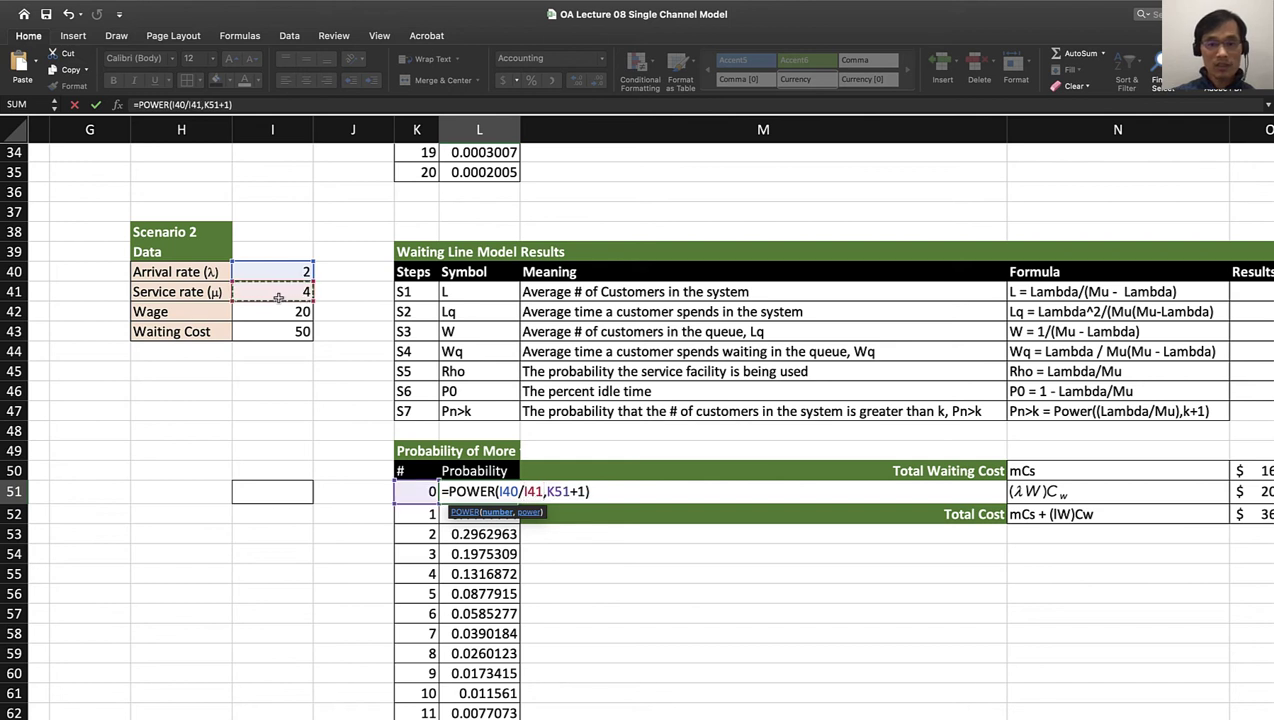
key("Return")
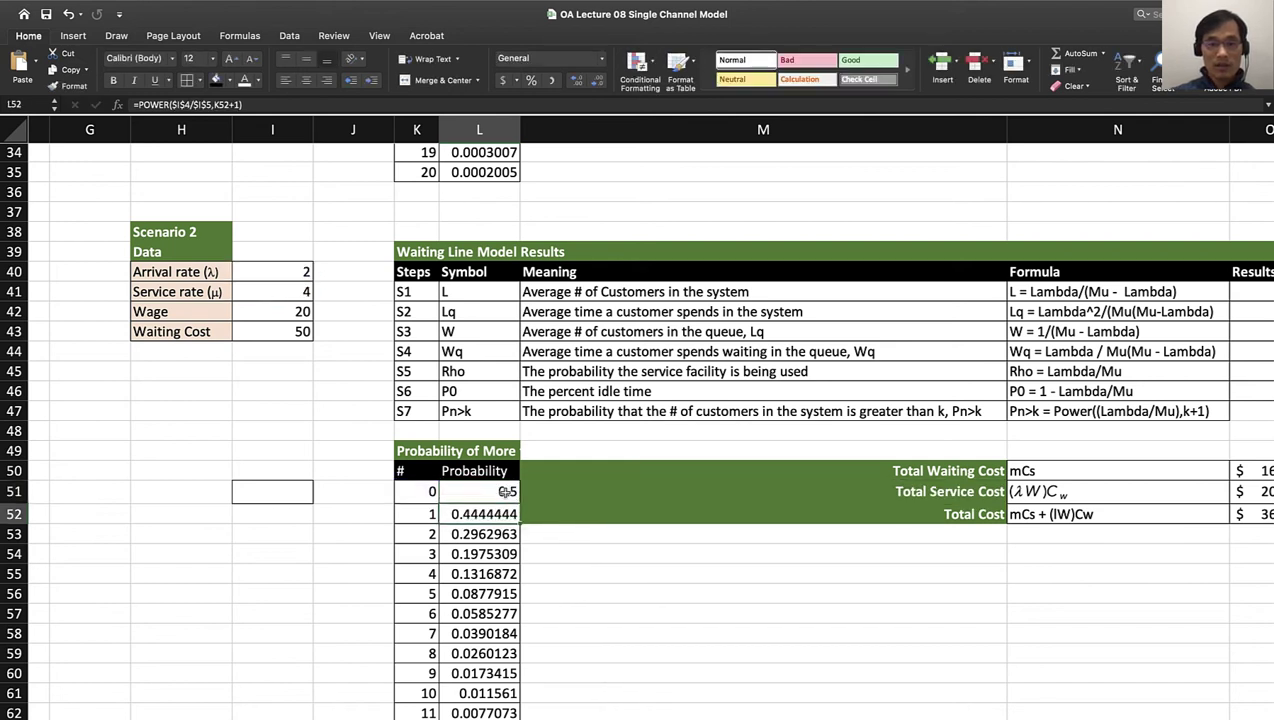
Make the rate references absolute: =POWER($I$40/$I$41,K51+1)
double_click(503, 491)
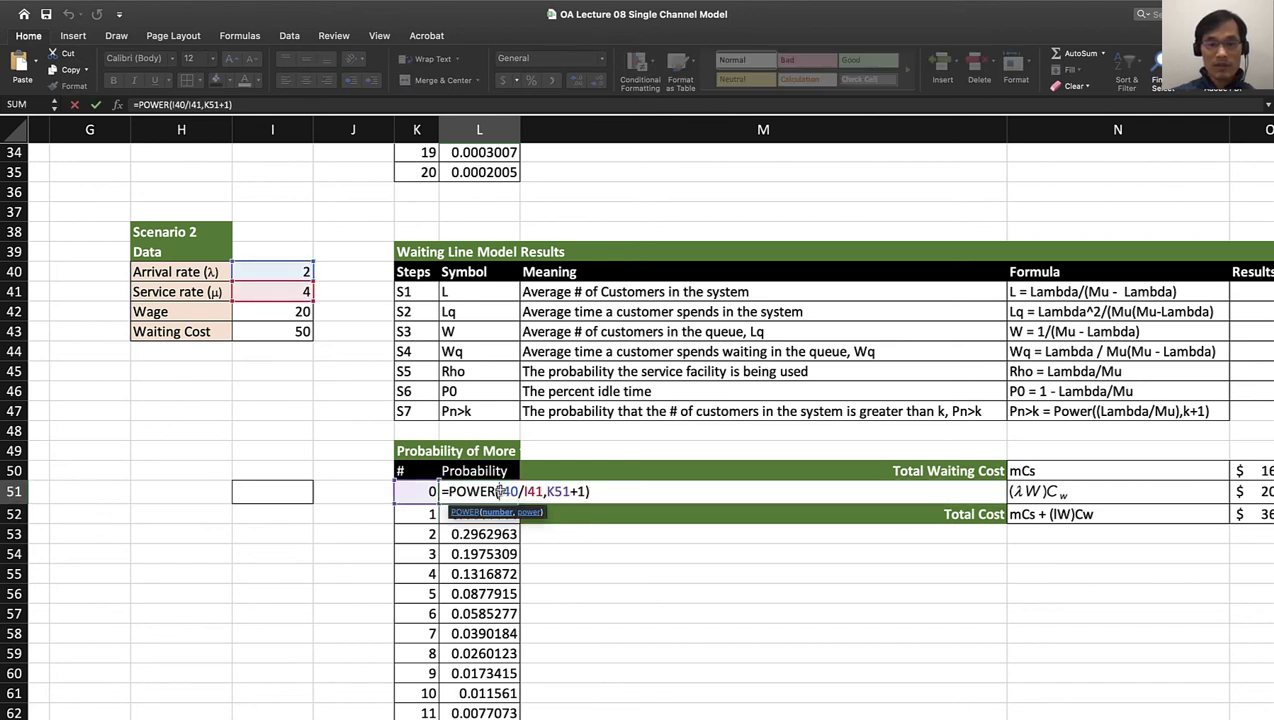
type("$I")
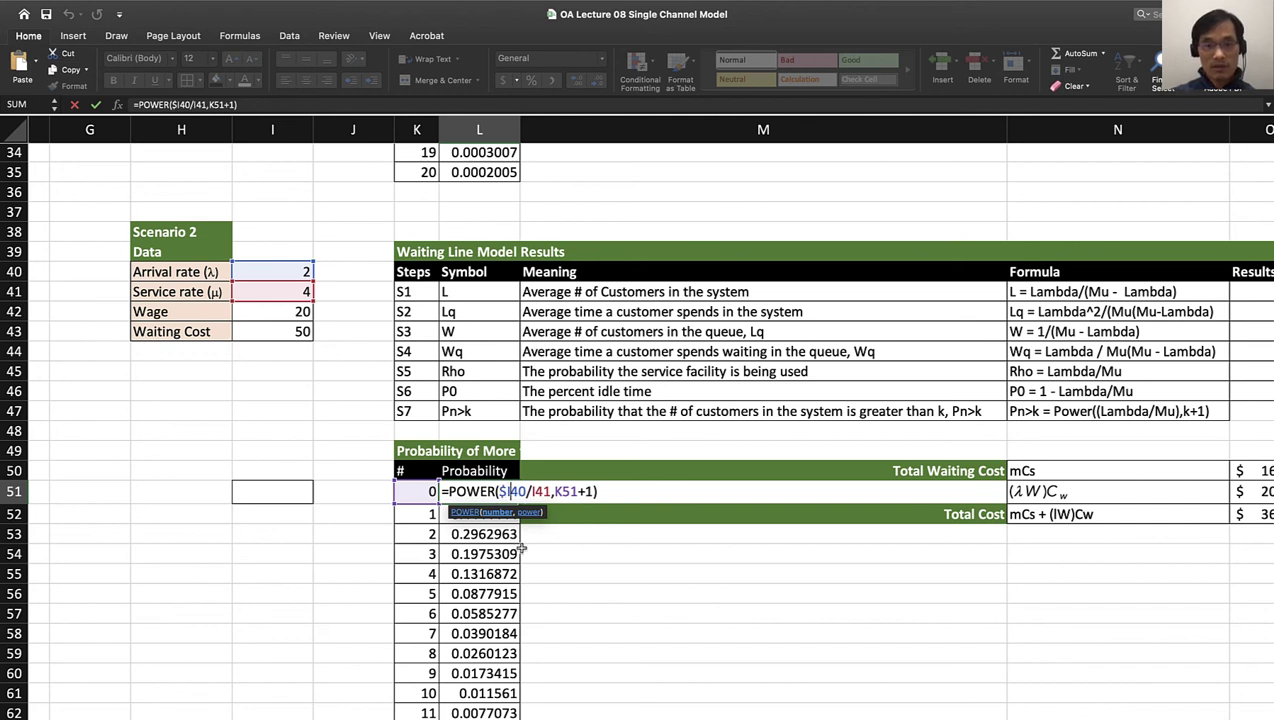
type("$4/$")
key("Right")
type("$")
key("Return")
Fill the formula down column L and spot-check L54 and L58 (0.5, 0.25, 0.125…)
left_click(501, 492)
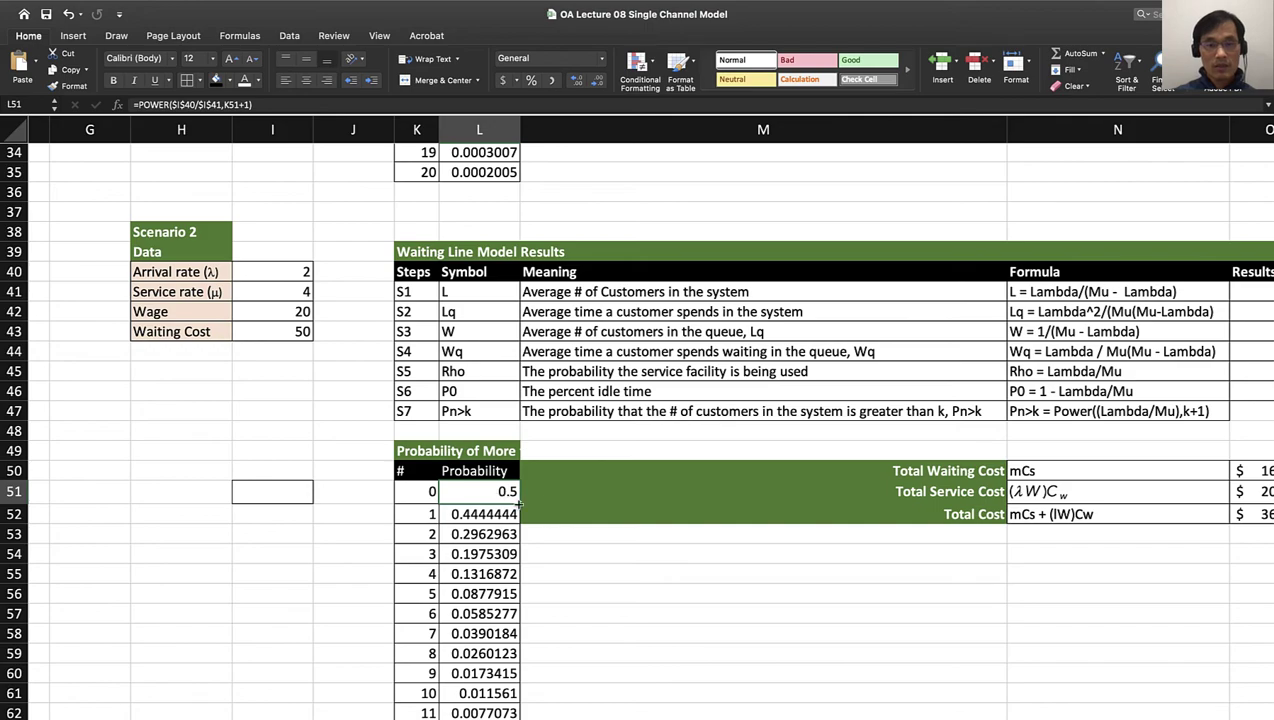
double_click(519, 502)
left_click(496, 566)
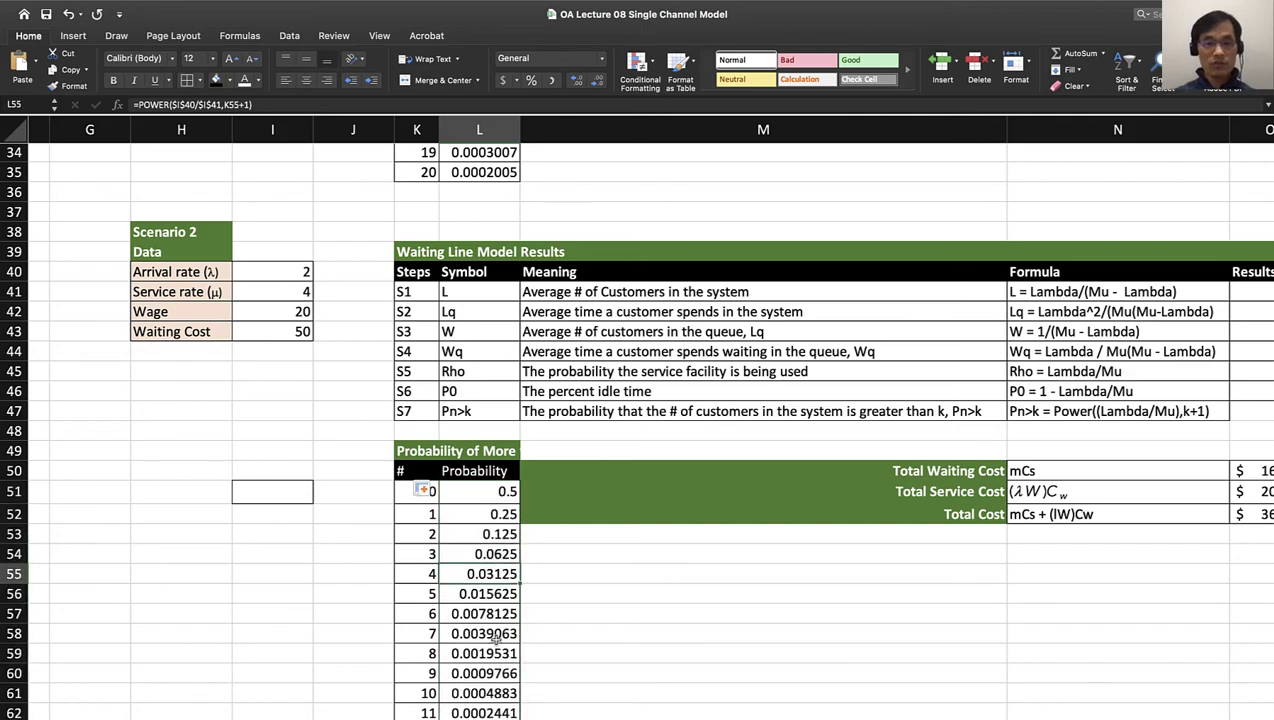
scroll(495, 668, "down", 5)
scroll(500, 714, "up", 4)
left_click(503, 583)
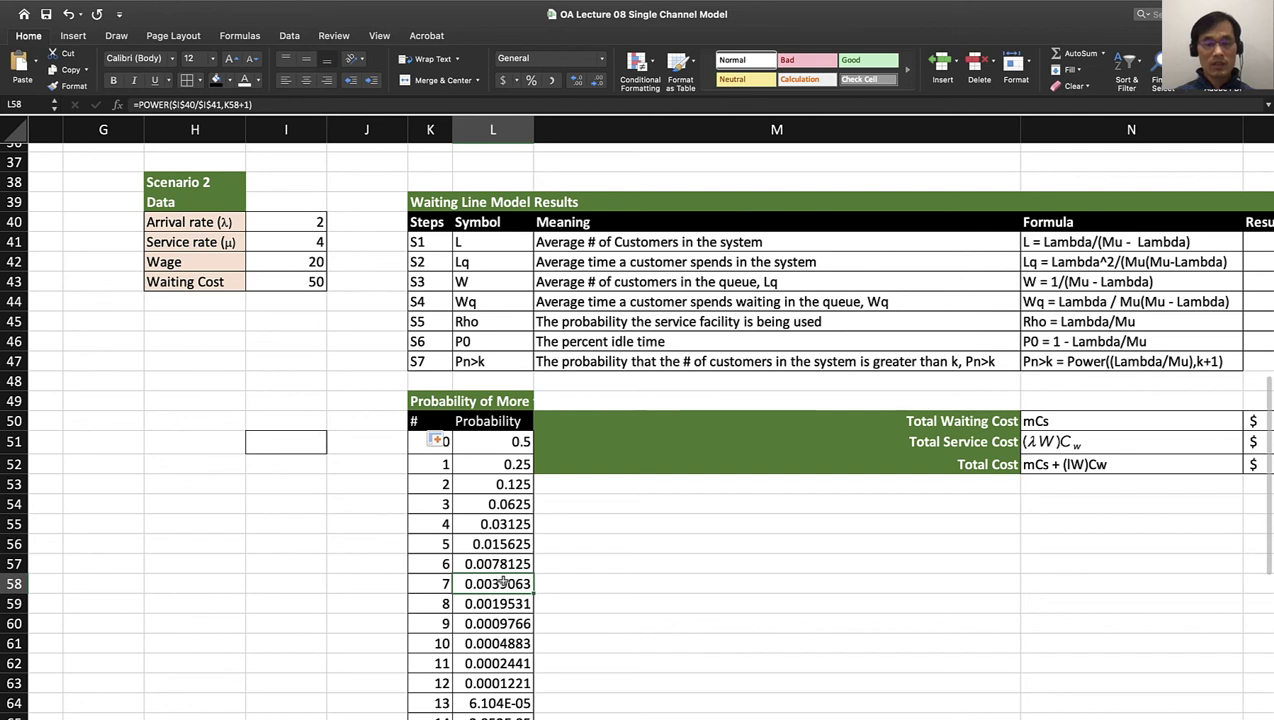
left_click(484, 503)
left_click(483, 442)
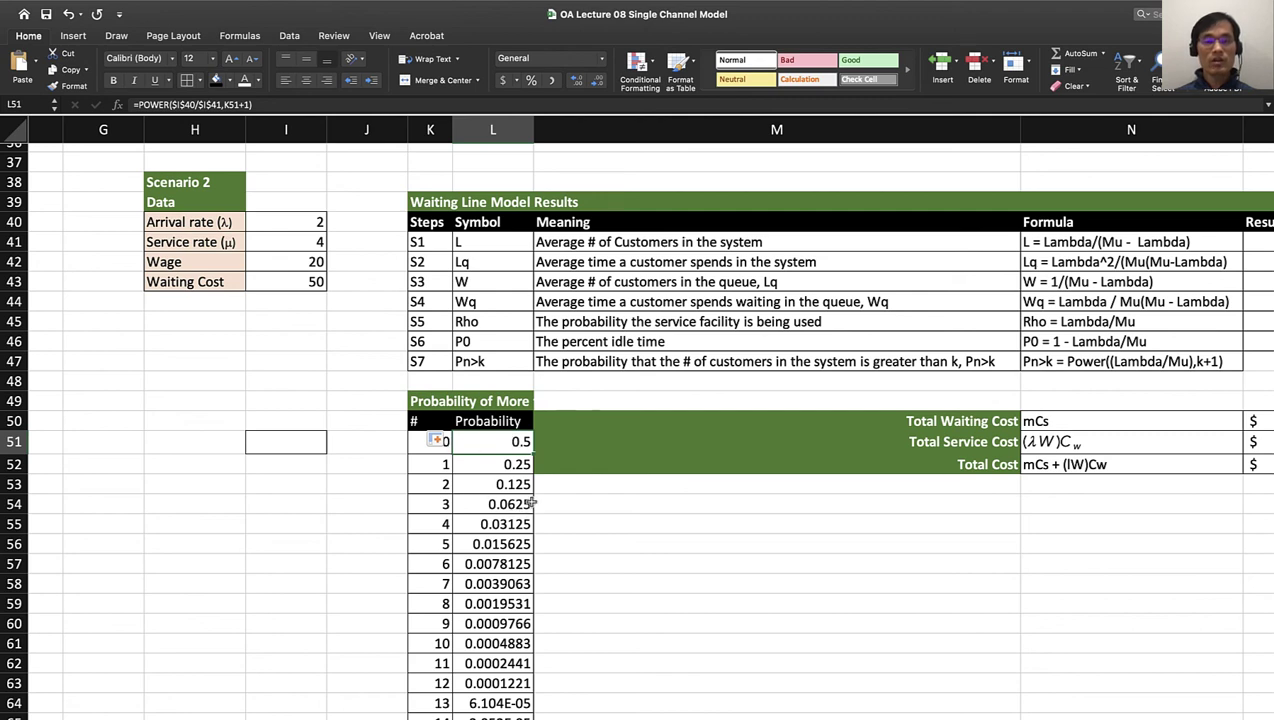
Attempt an edit to the L52 formula, dismiss the error and cancel, keeping the original
double_click(511, 465)
left_click(512, 465)
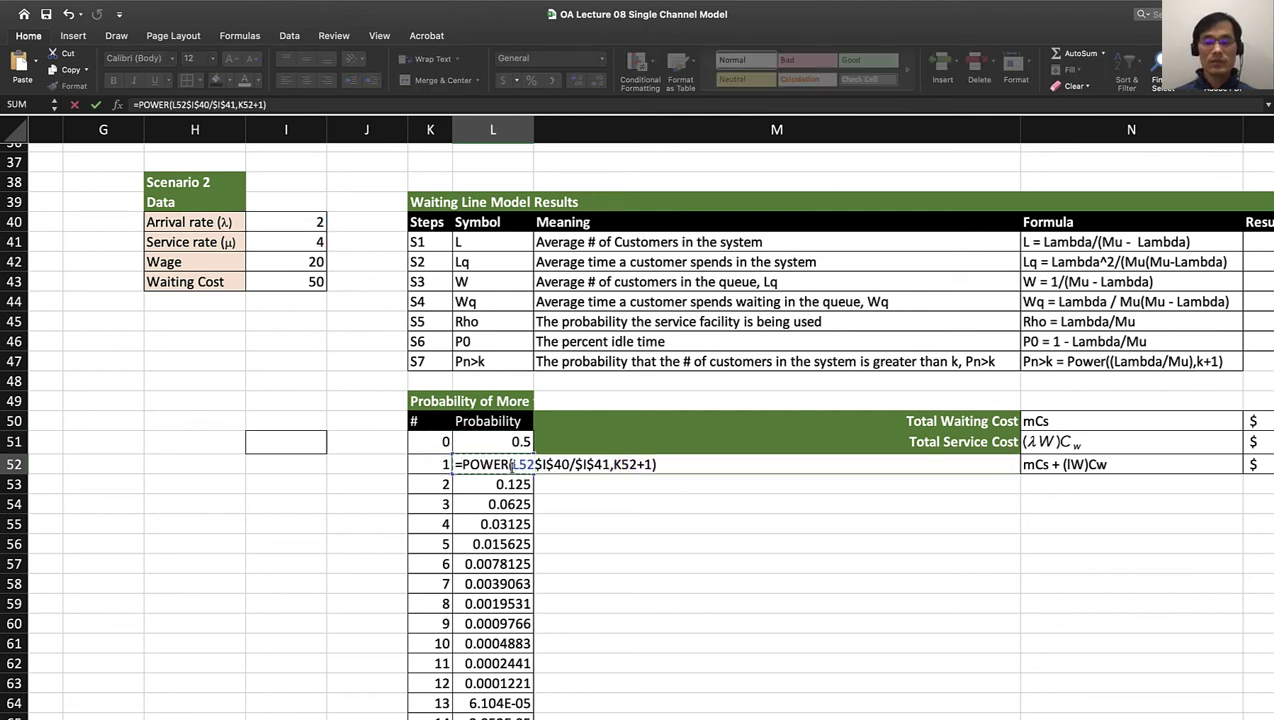
key("Return")
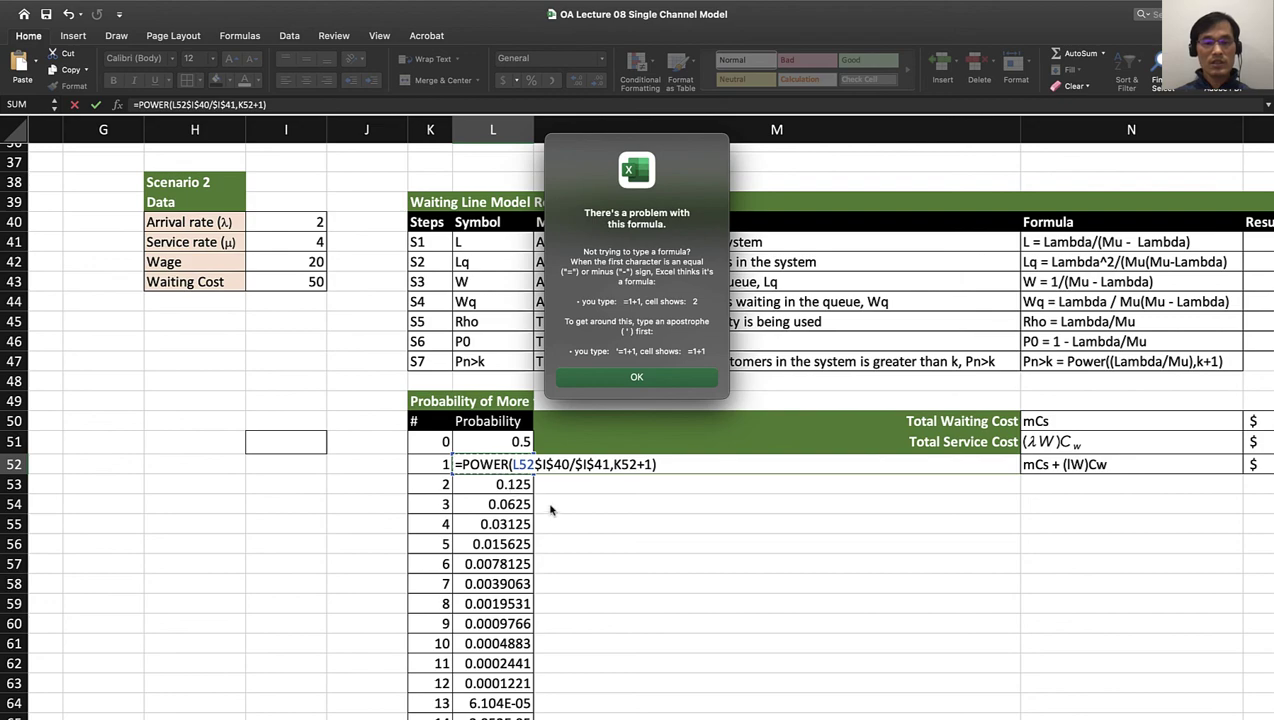
left_click(605, 377)
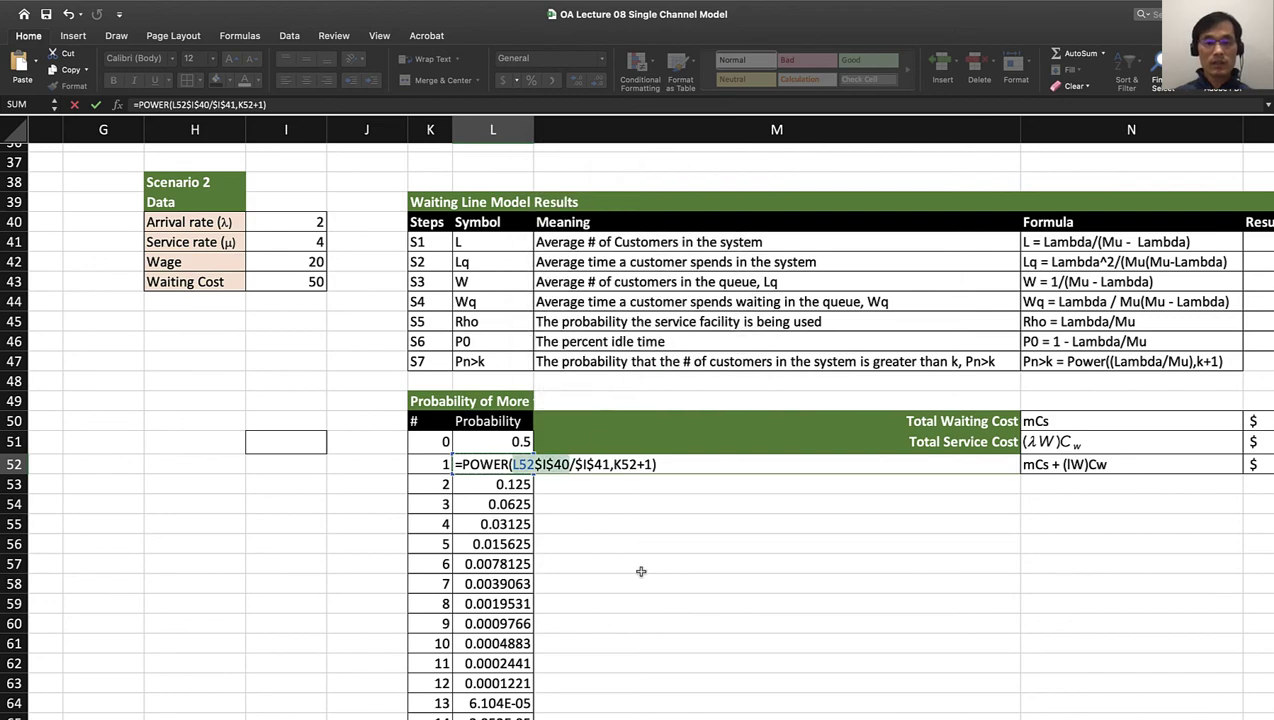
key("Escape")
key("ctrl+super+f")
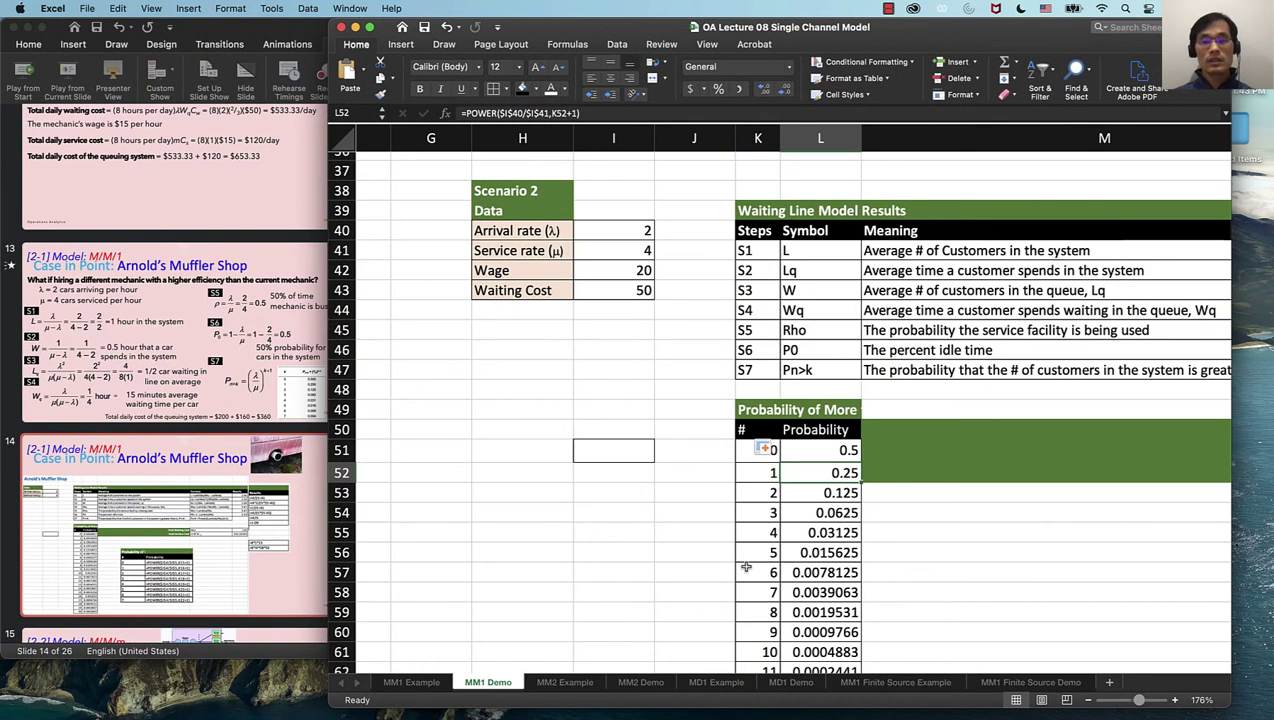
left_click(370, 27)
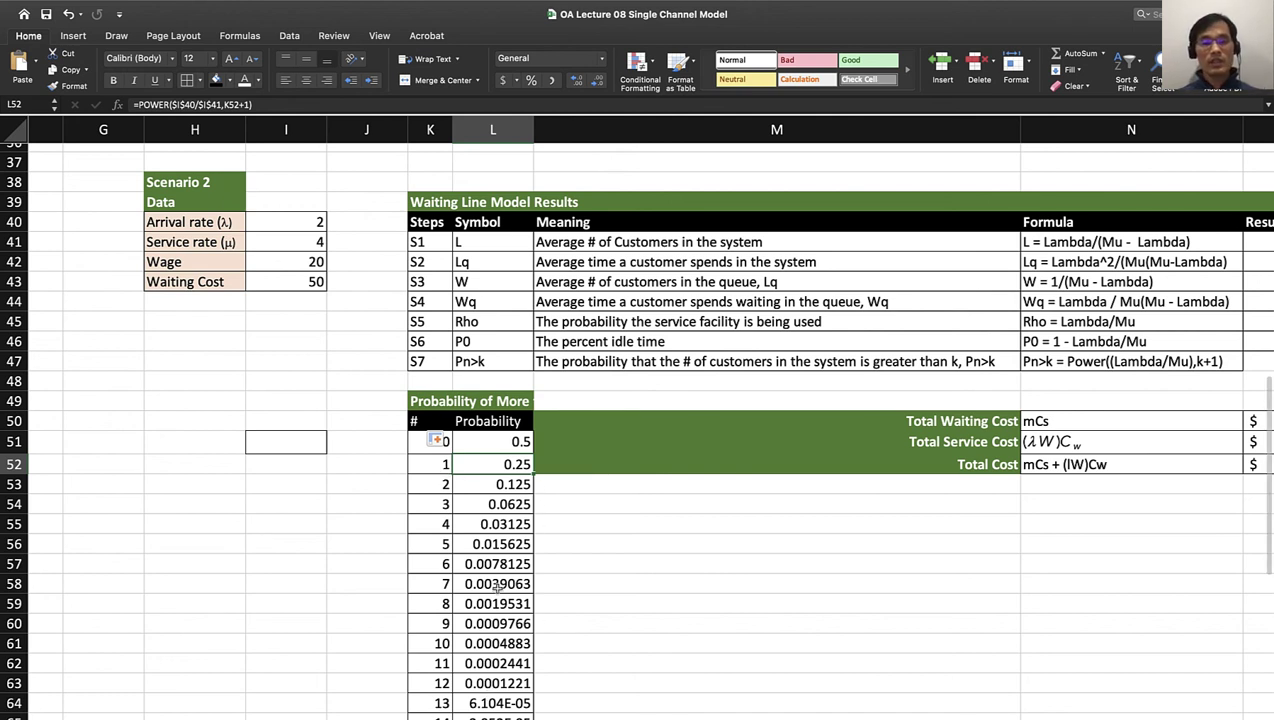
Locate the Scenario 1 vs Scenario 2 comparison row and check Scenario 1's Total Cost in O16
scroll(489, 653, "right", 4)
scroll(489, 653, "down", 10)
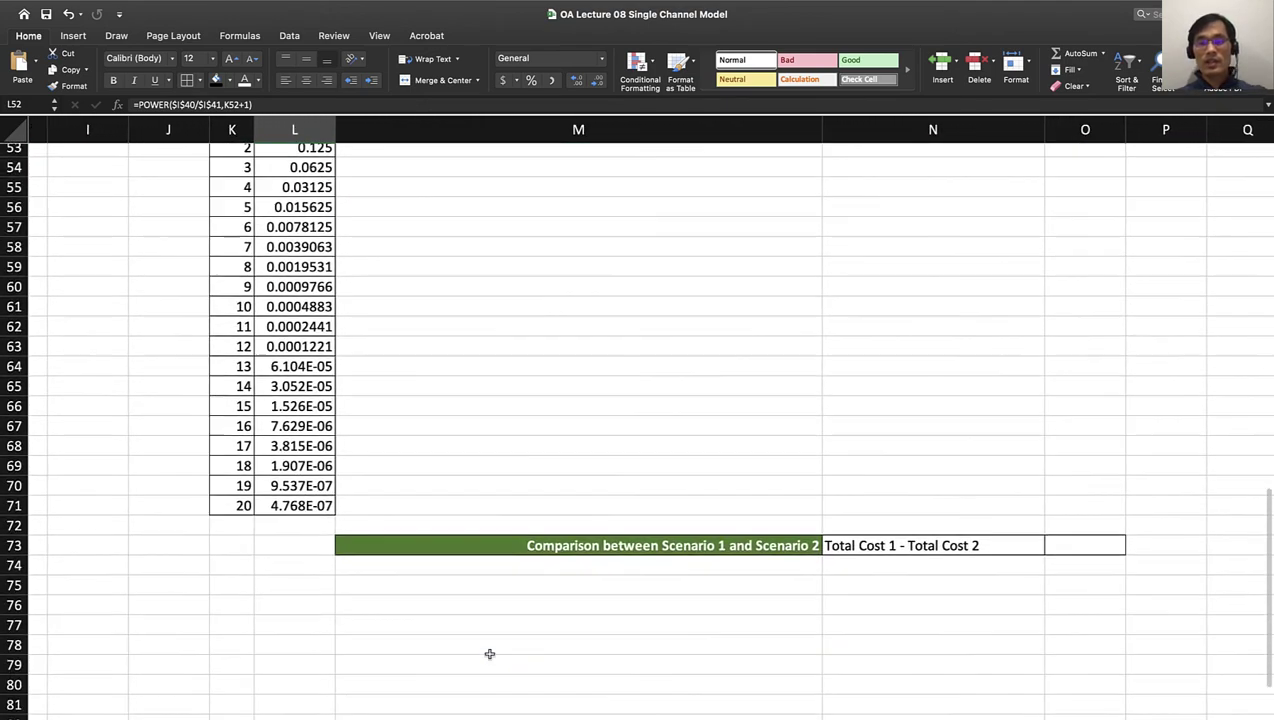
scroll(489, 653, "down", 3)
scroll(489, 653, "left", 1)
left_click(481, 605)
left_click(621, 504)
left_click(668, 487)
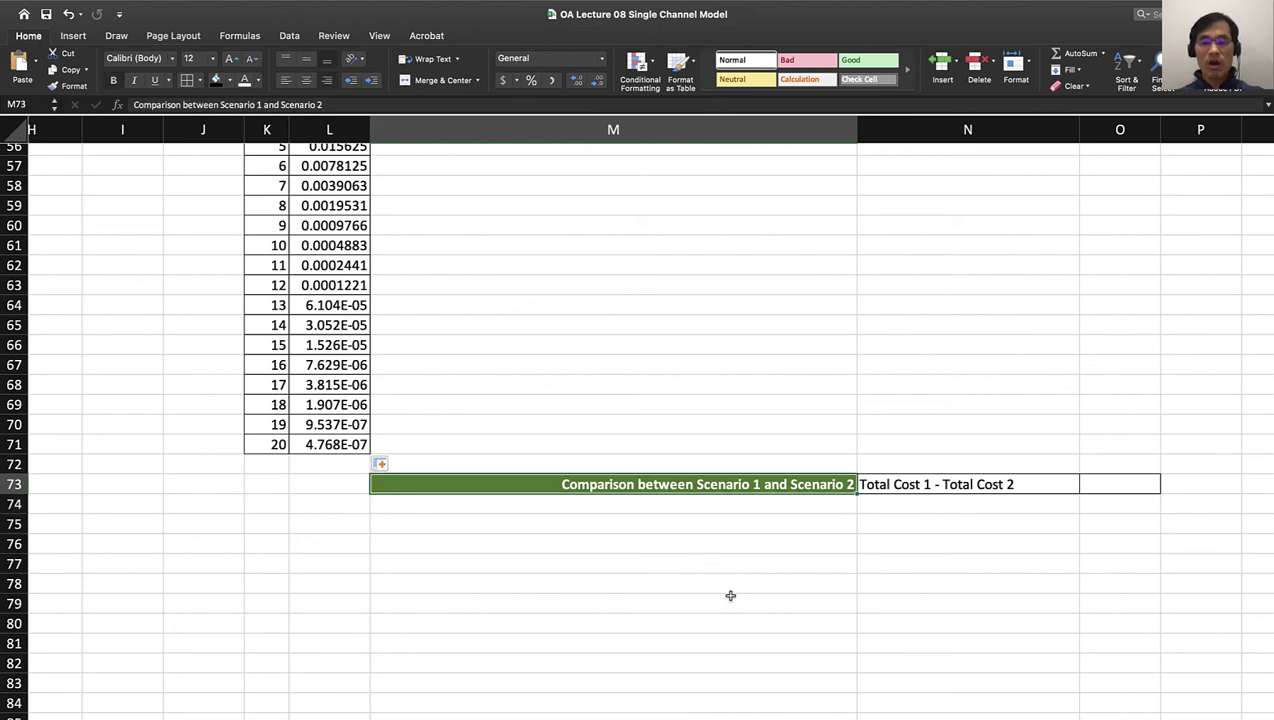
scroll(848, 515, "right", 1)
scroll(845, 522, "up", 4)
left_click(990, 569)
scroll(930, 375, "up", 13)
scroll(930, 375, "up", 2)
left_click(990, 325)
scroll(990, 325, "down", 16)
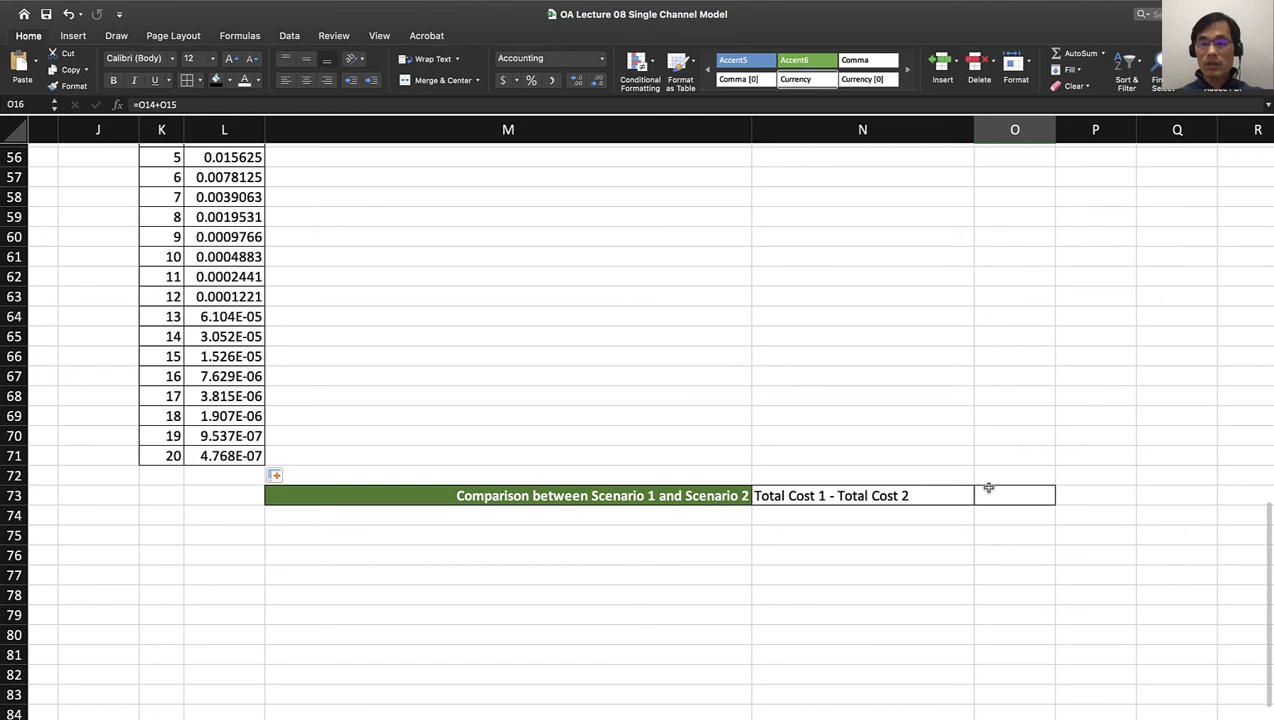
left_click(988, 490)
Enter =O16-O52 in O73 so the daily savings show 293.33
type("=")
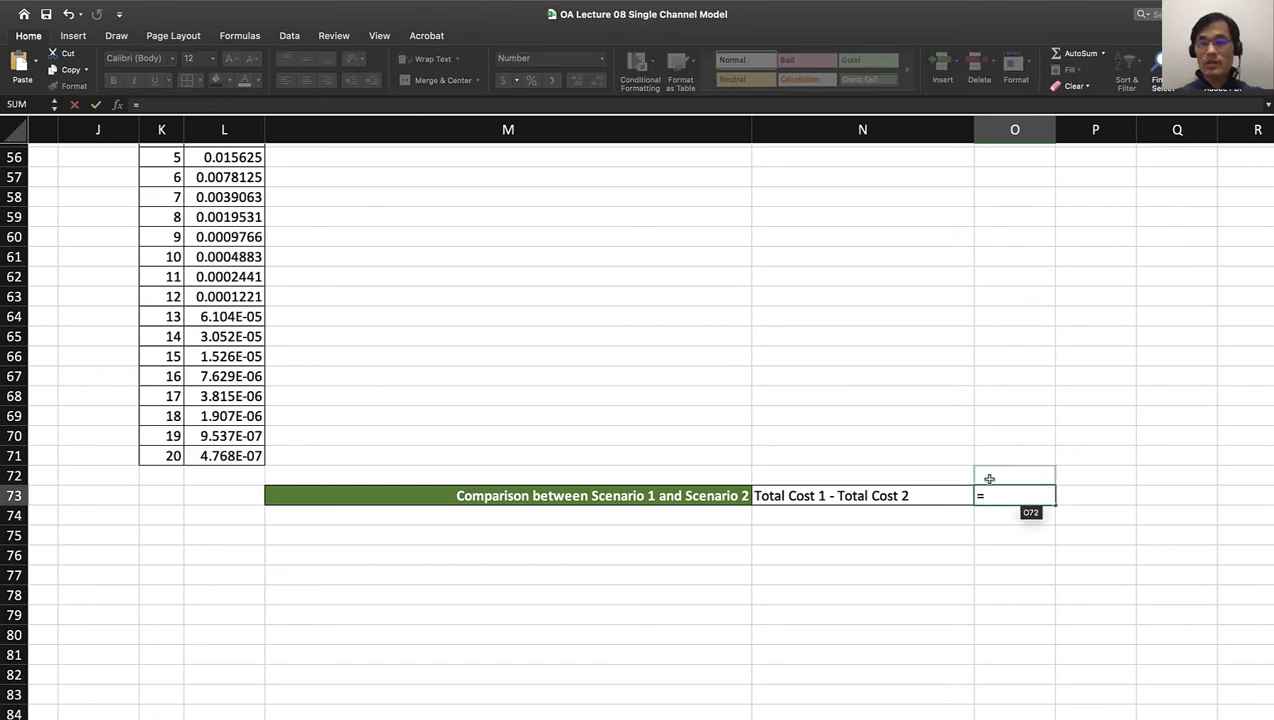
scroll(1000, 420, "up", 4)
scroll(1010, 399, "up", 11)
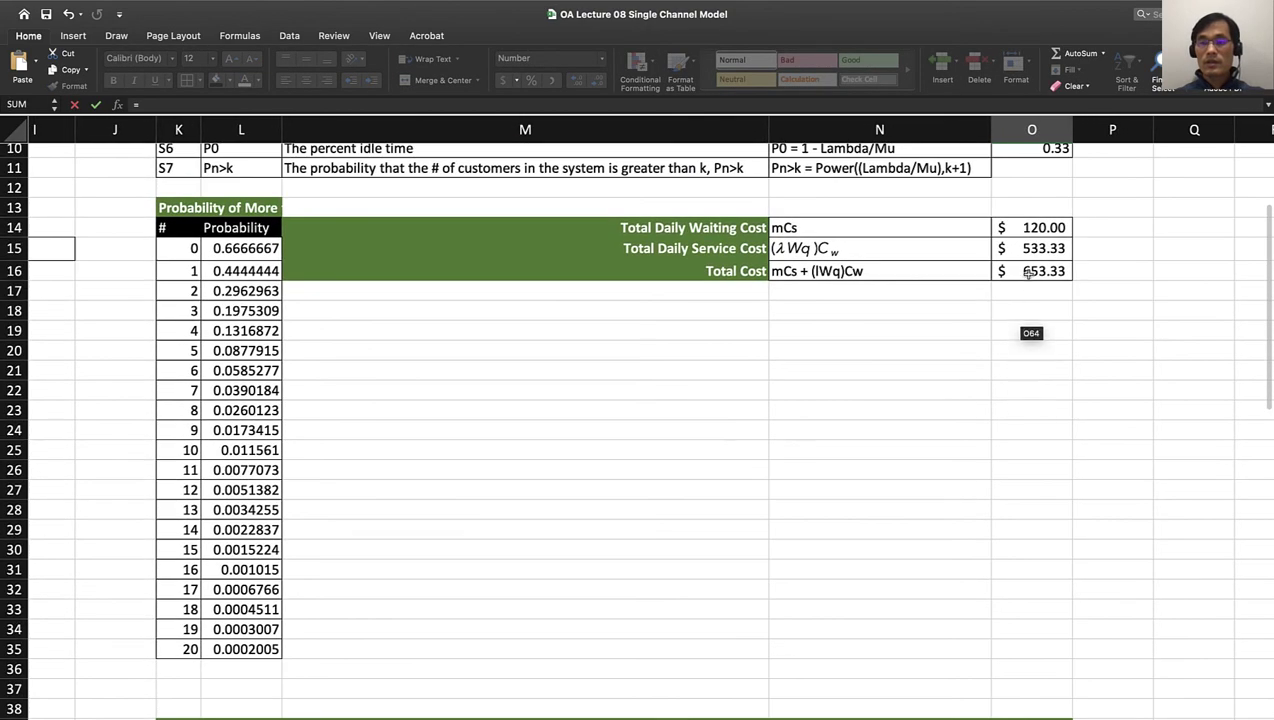
left_click(1030, 271)
type("-")
scroll(1030, 413, "down", 2)
scroll(1030, 413, "down", 8)
left_click(1038, 380)
key("Return")
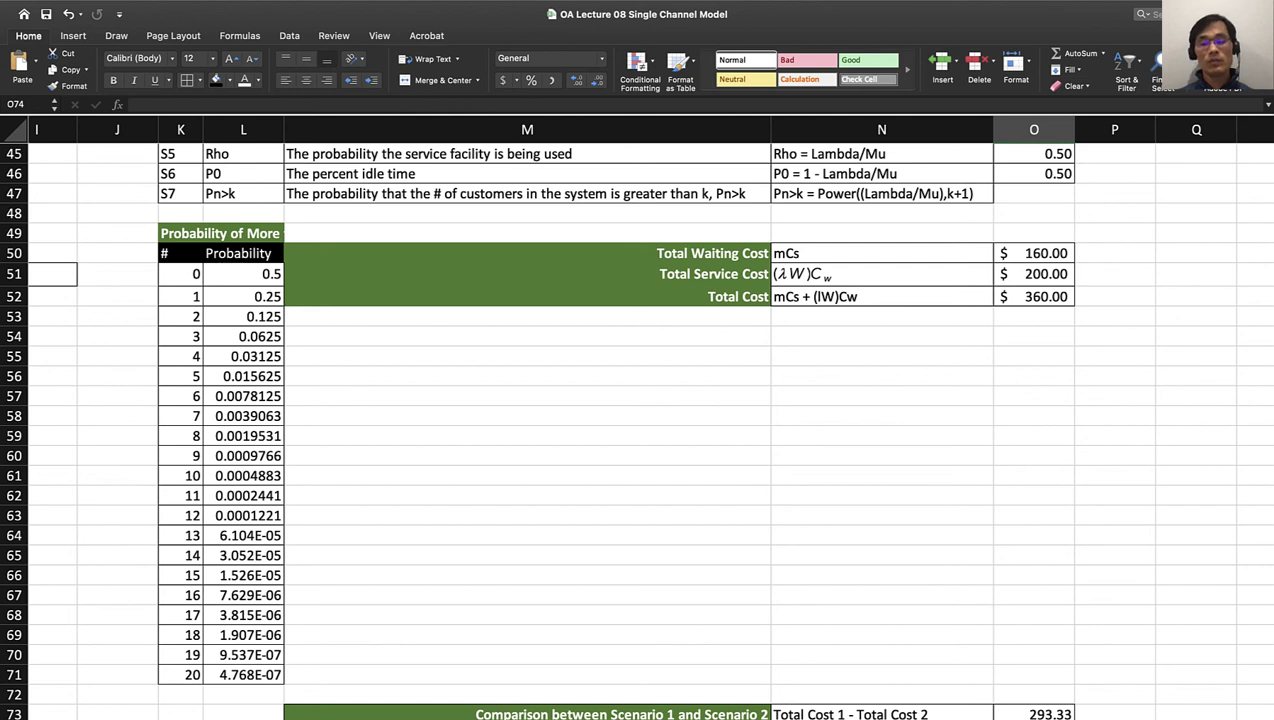
key("Right")
type("=")
left_click(1034, 713)
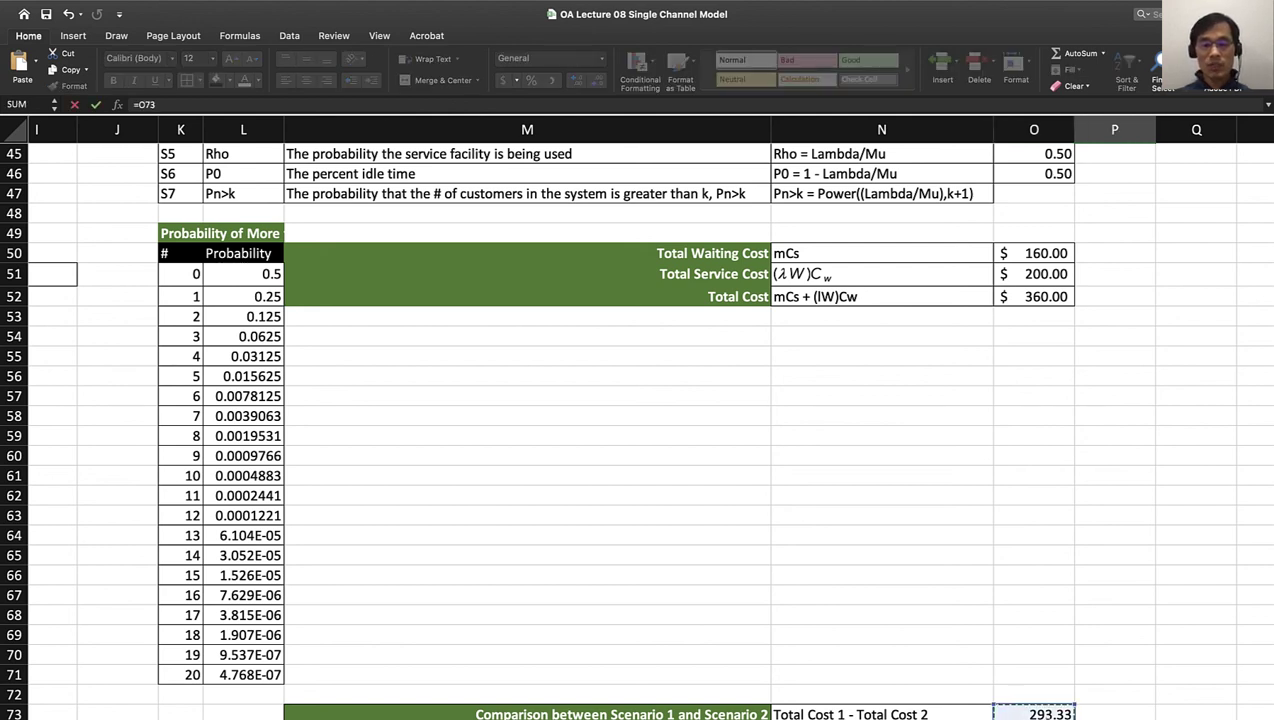
type("*5")
key("Return")
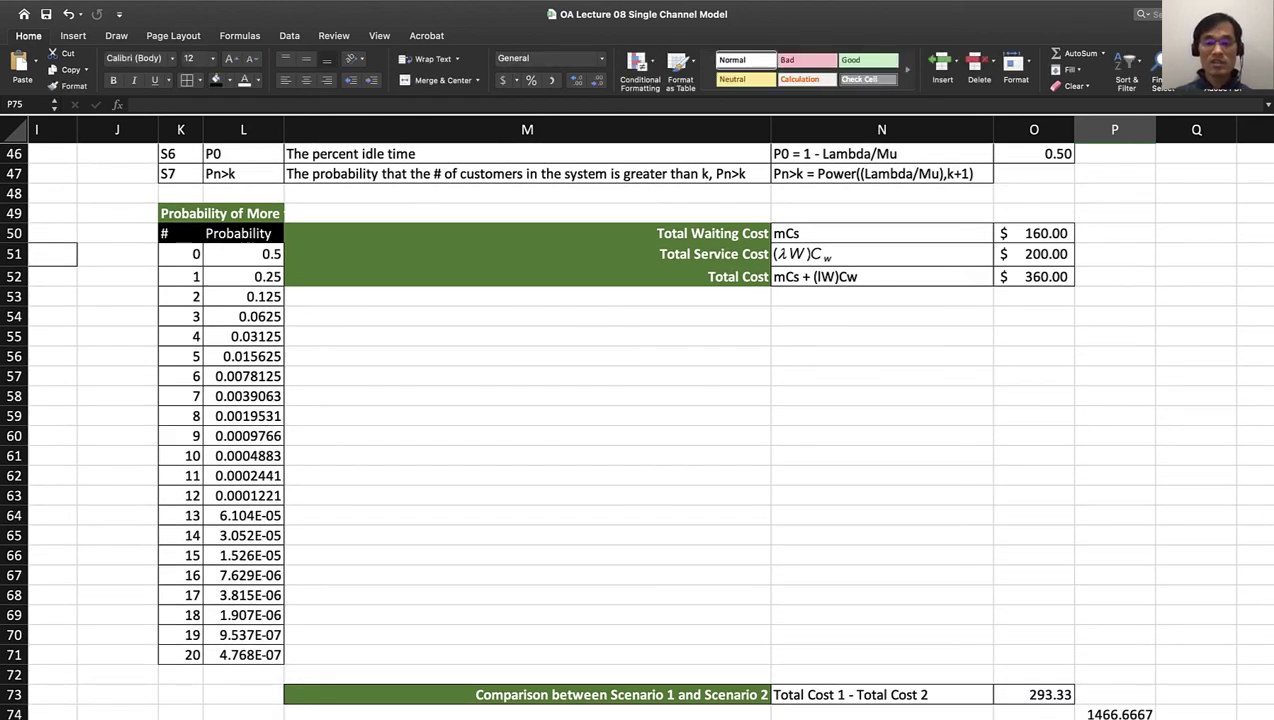
type("=")
left_click(1100, 712)
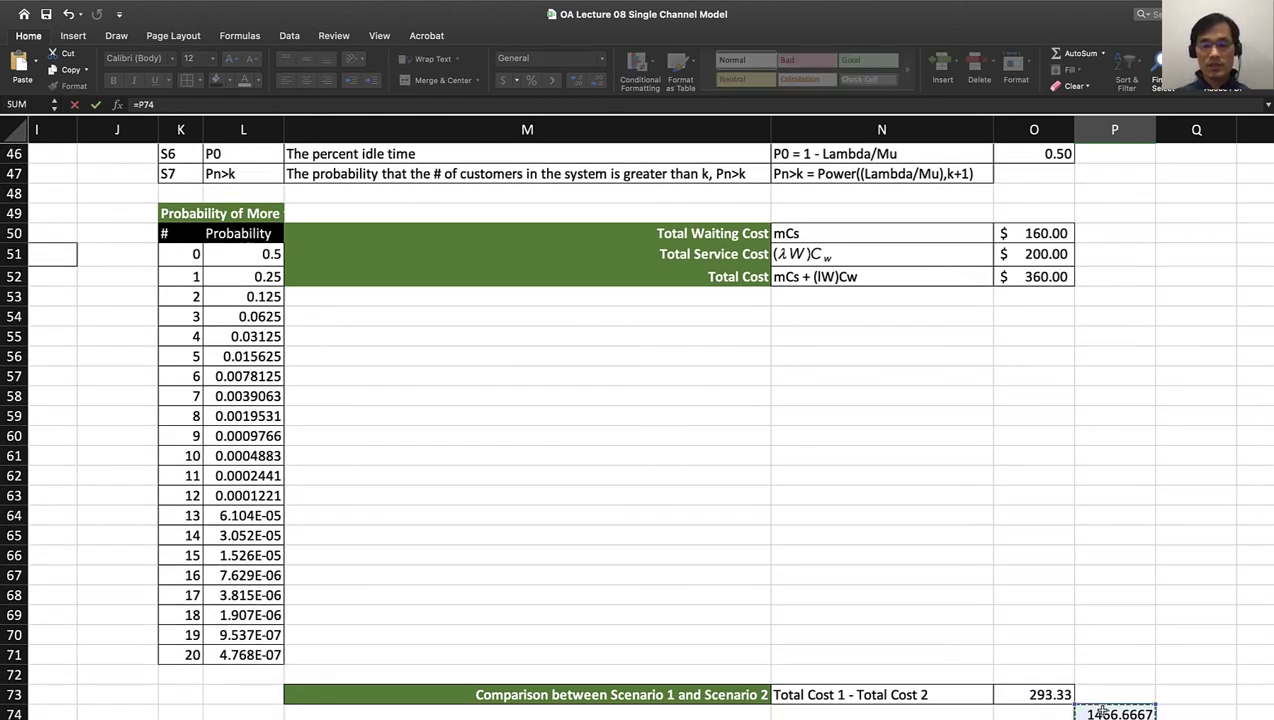
key("Return")
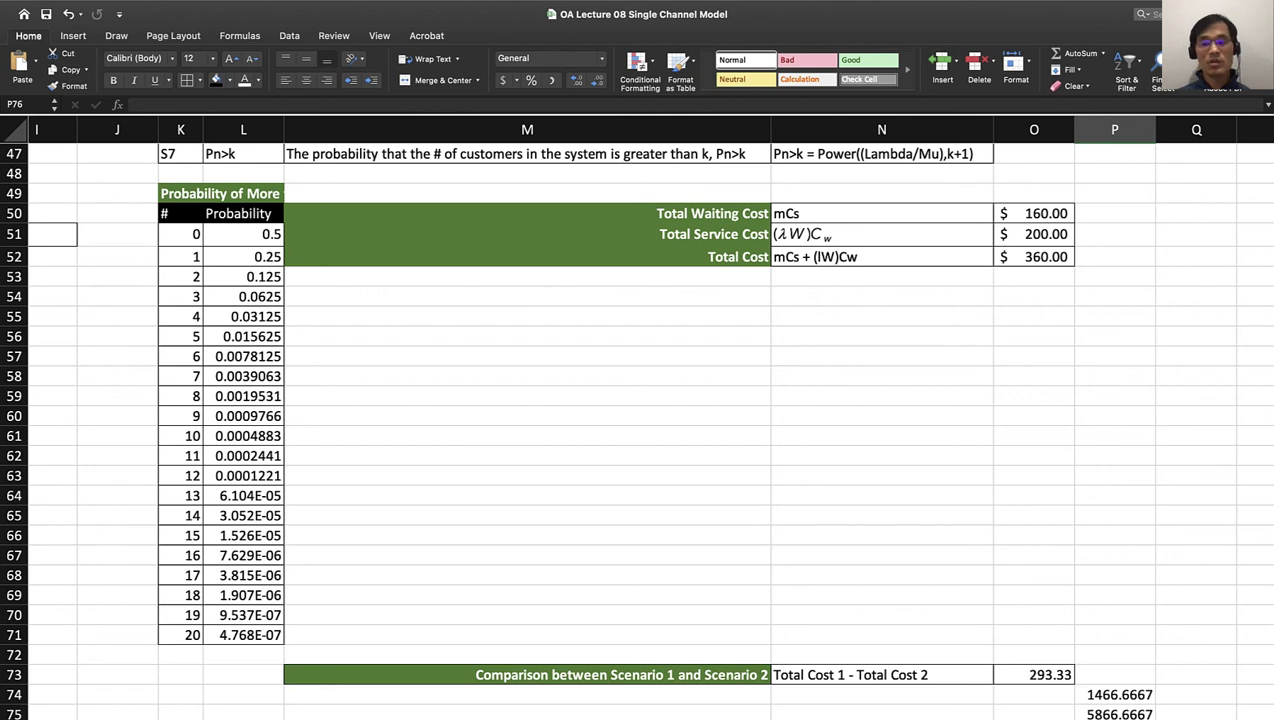
left_click_drag(1173, 716, 1133, 703)
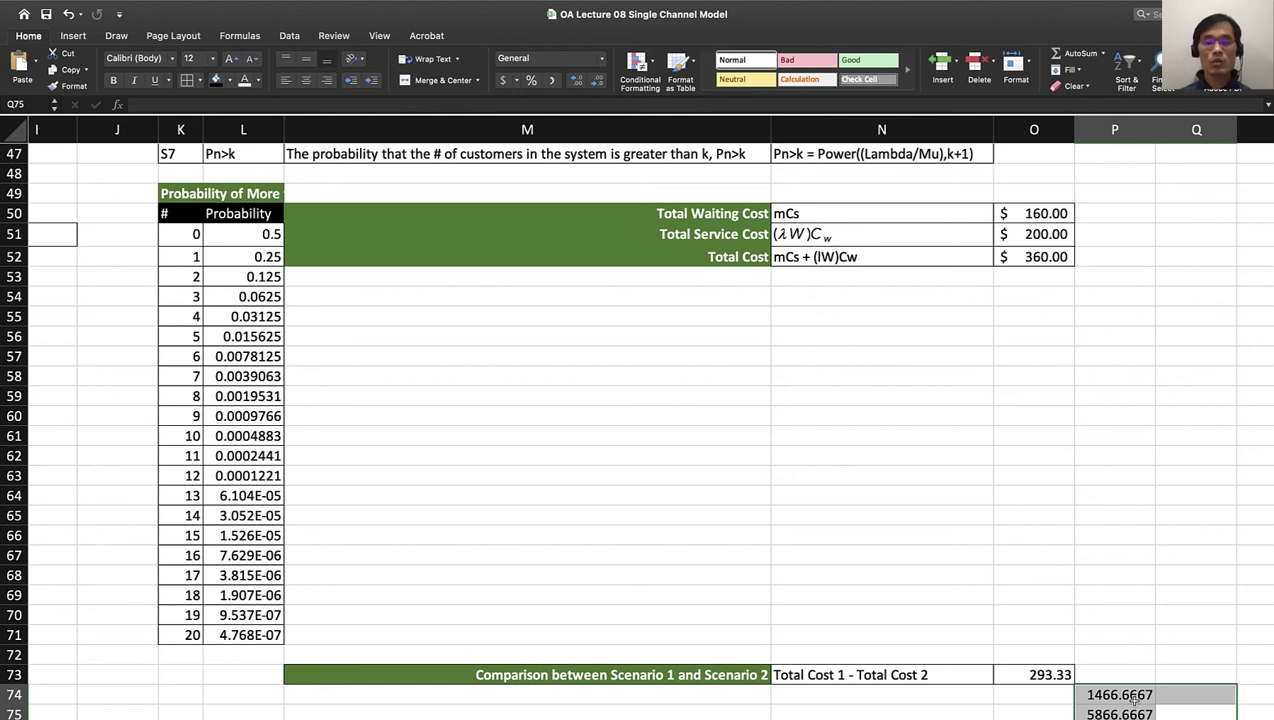
key("Delete")
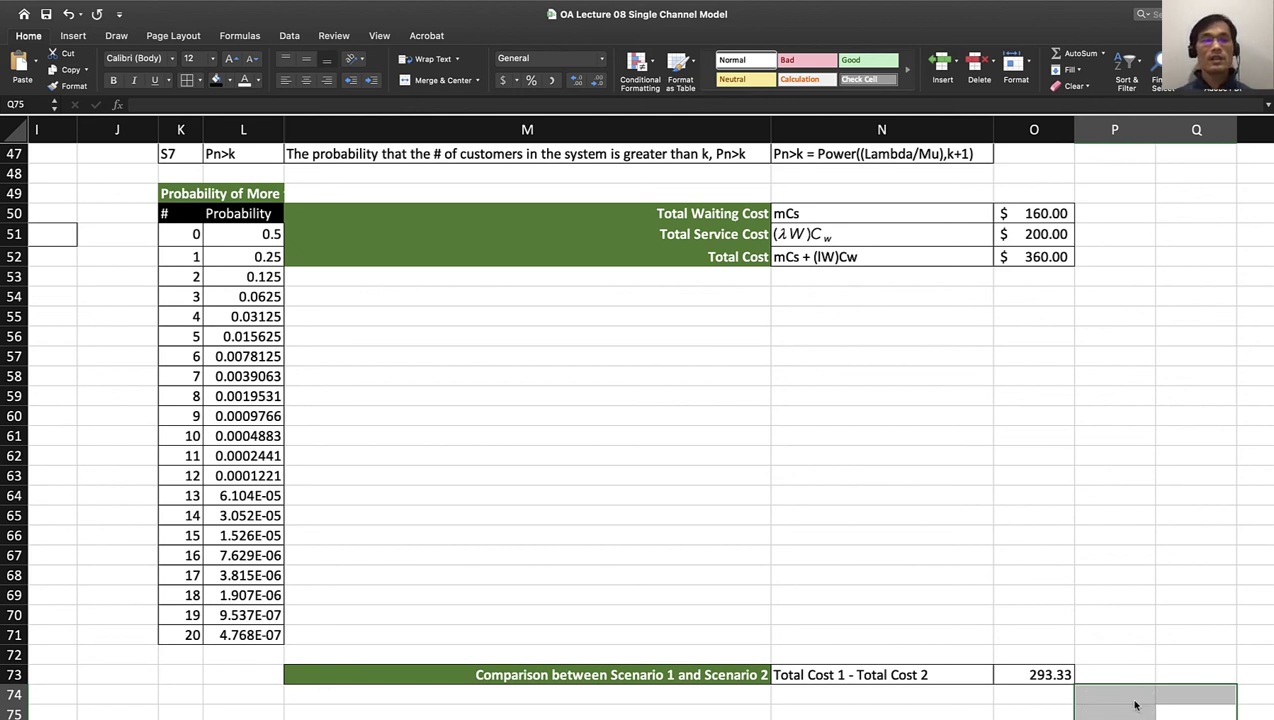